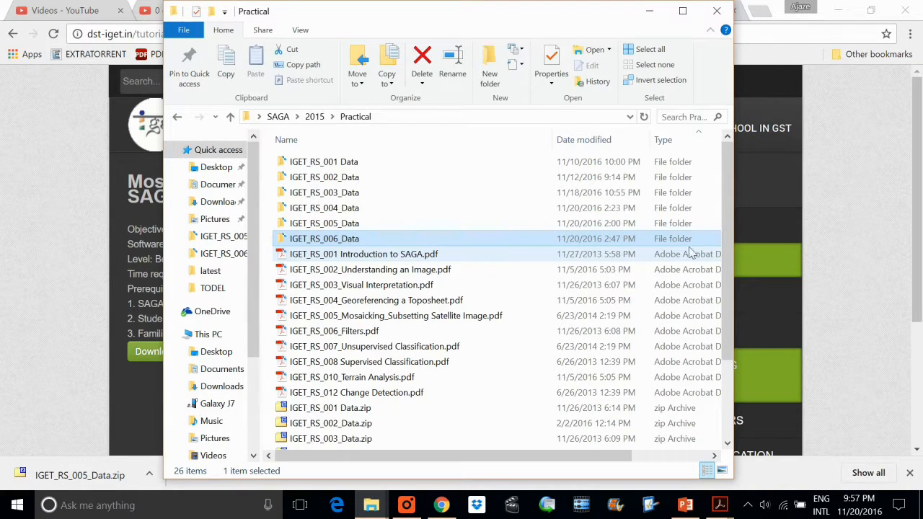
# Launch SAGA from the desktop and start with an empty project.
pyautogui.click(847, 259)
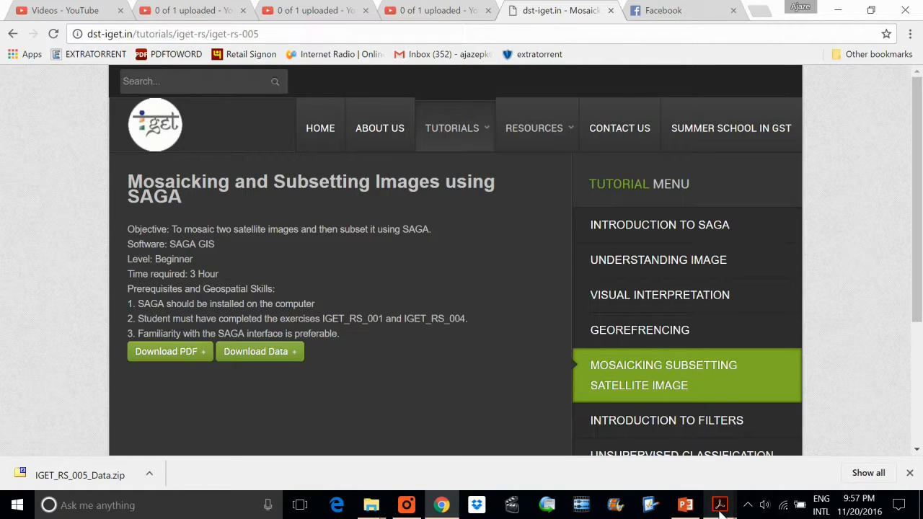
pyautogui.click(898, 510)
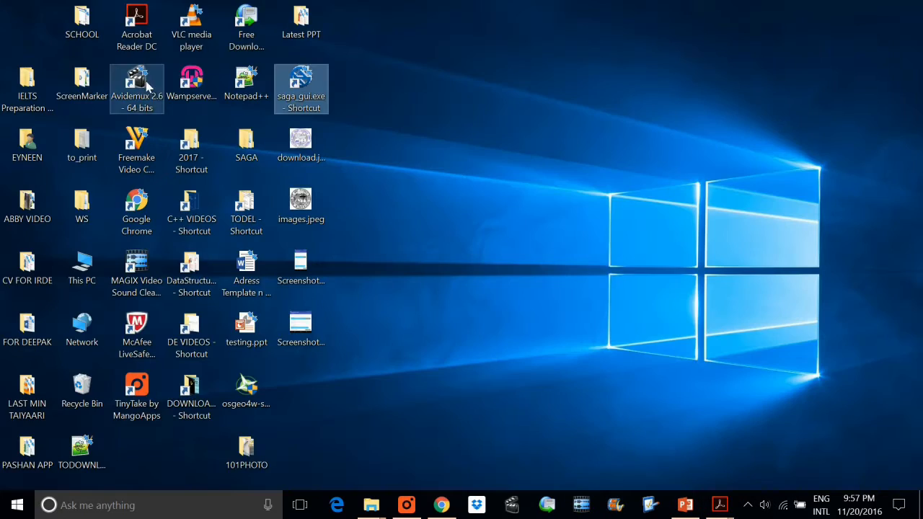
pyautogui.doubleClick(289, 94)
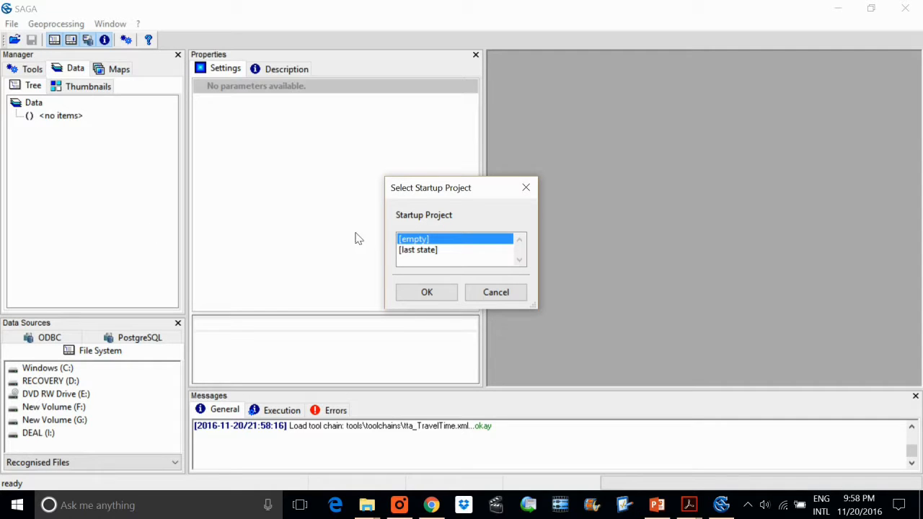
pyautogui.click(435, 298)
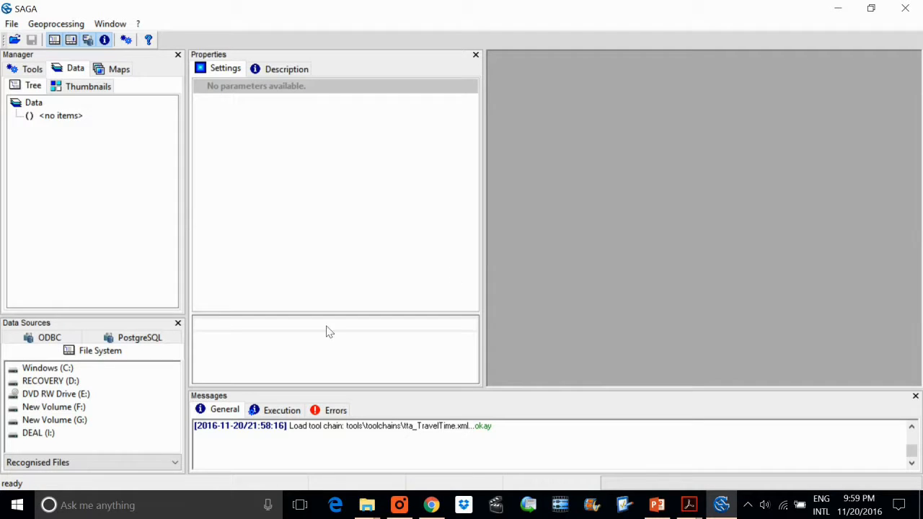
pyautogui.click(12, 24)
pyautogui.click(56, 23)
pyautogui.moveTo(16, 26)
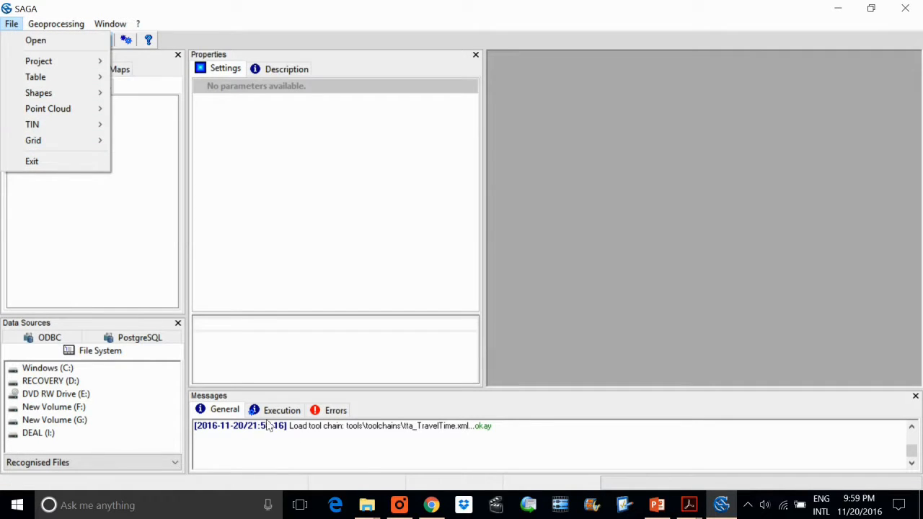
# Switch to File Explorer and examine the band images in the Left folder inside IGET_RS_005_Data.
pyautogui.click(366, 505)
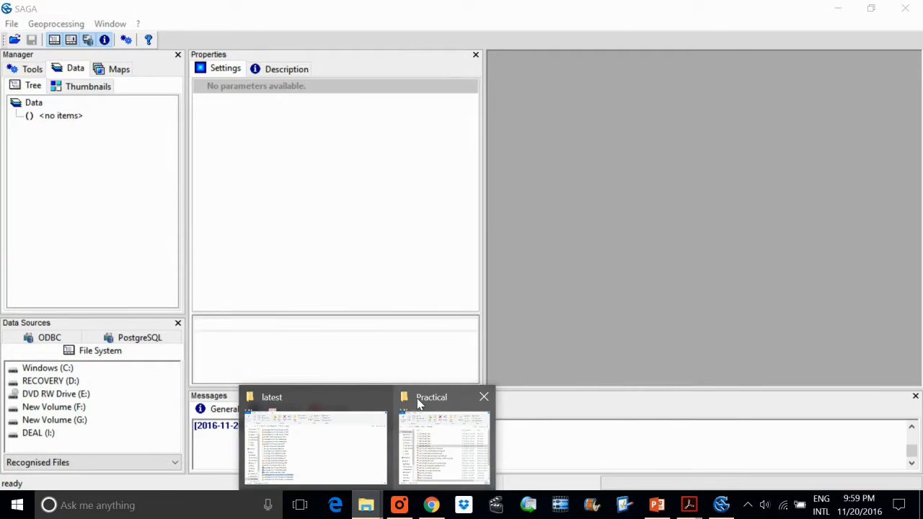
pyautogui.click(463, 401)
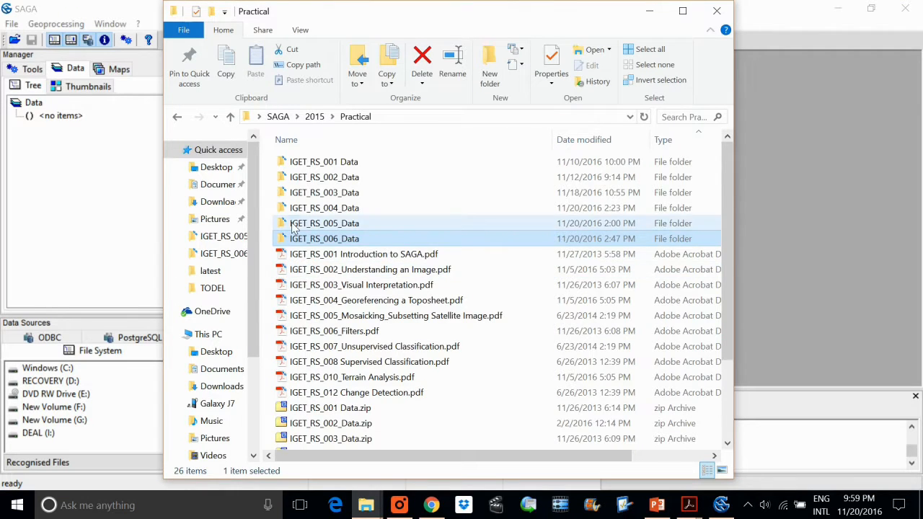
pyautogui.doubleClick(317, 223)
pyautogui.doubleClick(328, 166)
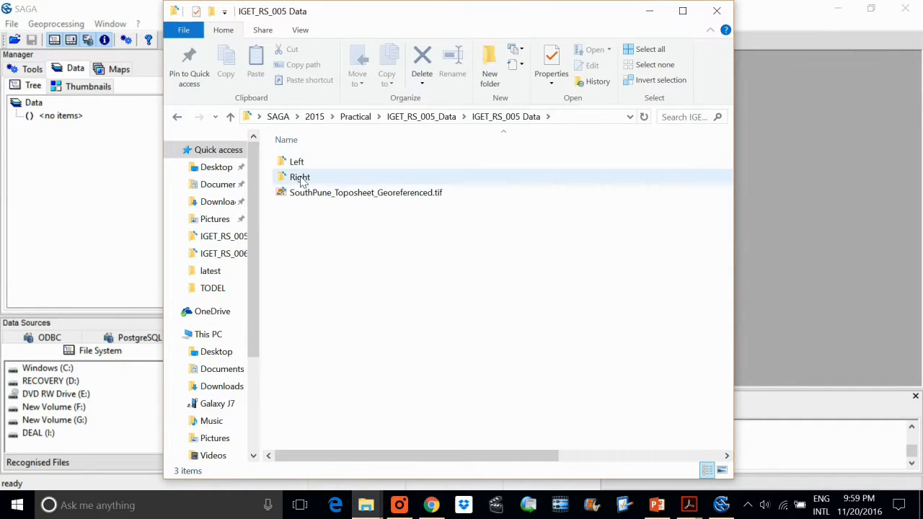
pyautogui.doubleClick(307, 165)
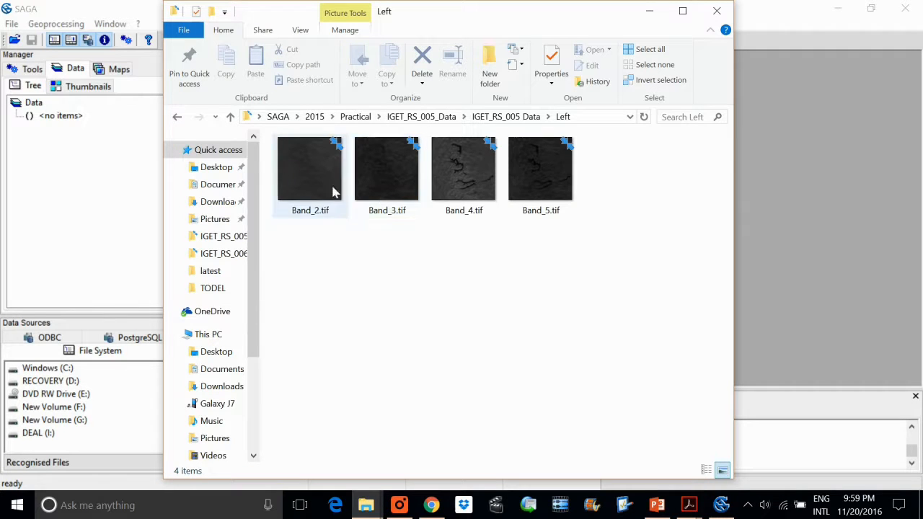
pyautogui.click(176, 116)
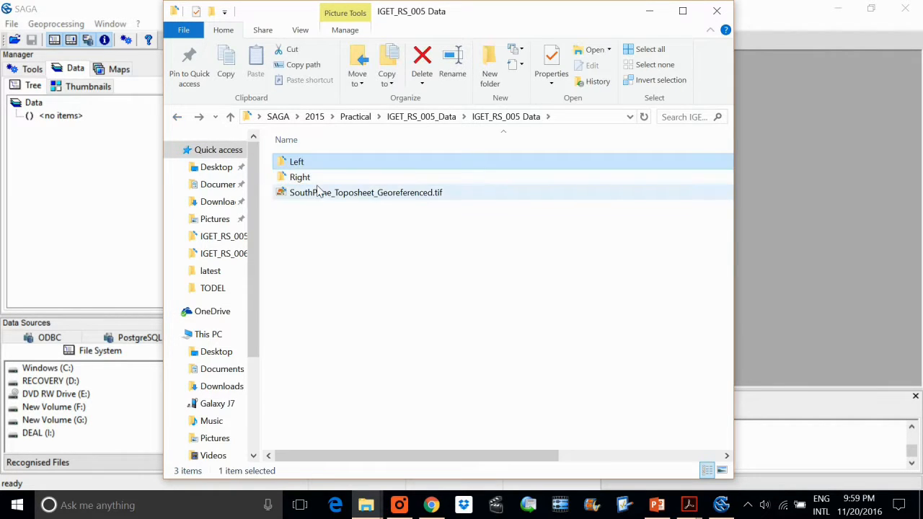
# View SouthPune_Toposheet_Georeferenced.tif and the band images in the Right folder of IGET_RS_005 Data.
pyautogui.doubleClick(307, 191)
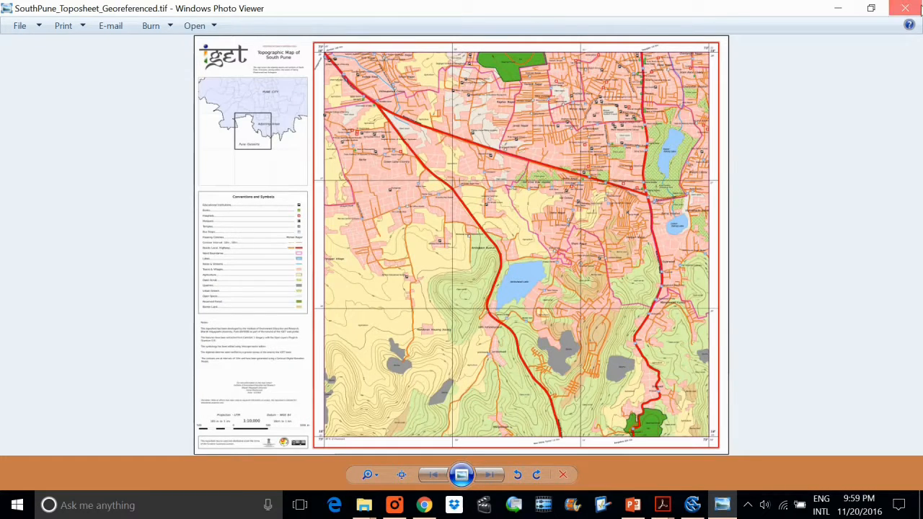
pyautogui.click(906, 7)
pyautogui.doubleClick(330, 179)
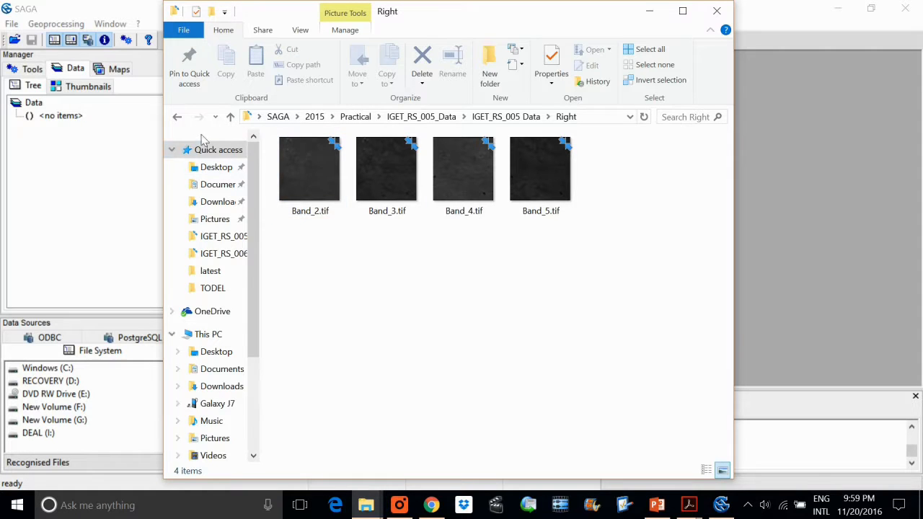
pyautogui.click(176, 119)
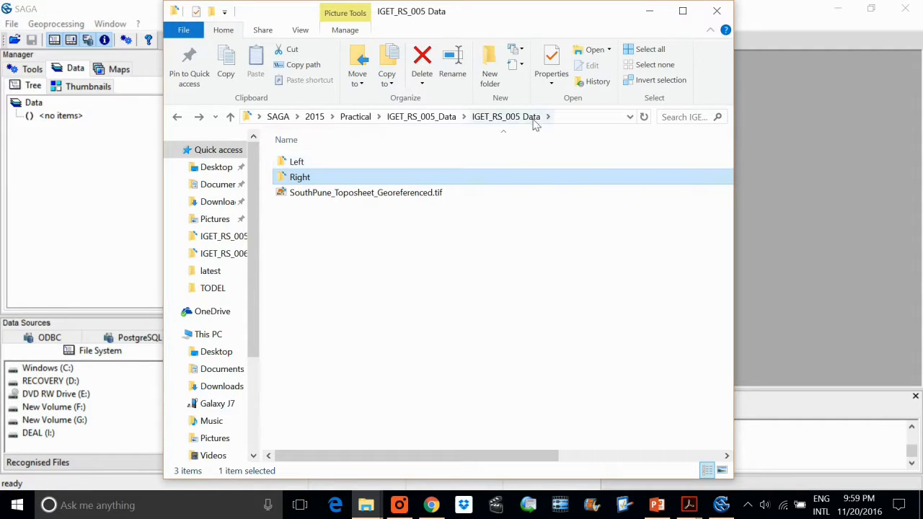
# Display the full path of the IGET_RS_005 Data folder in File Explorer.
pyautogui.click(559, 118)
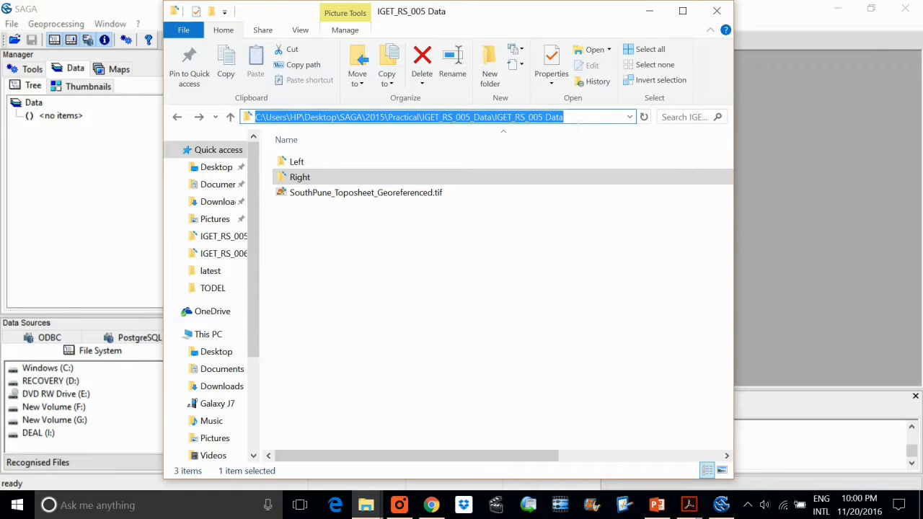
pyautogui.write('CC')
pyautogui.click(416, 236)
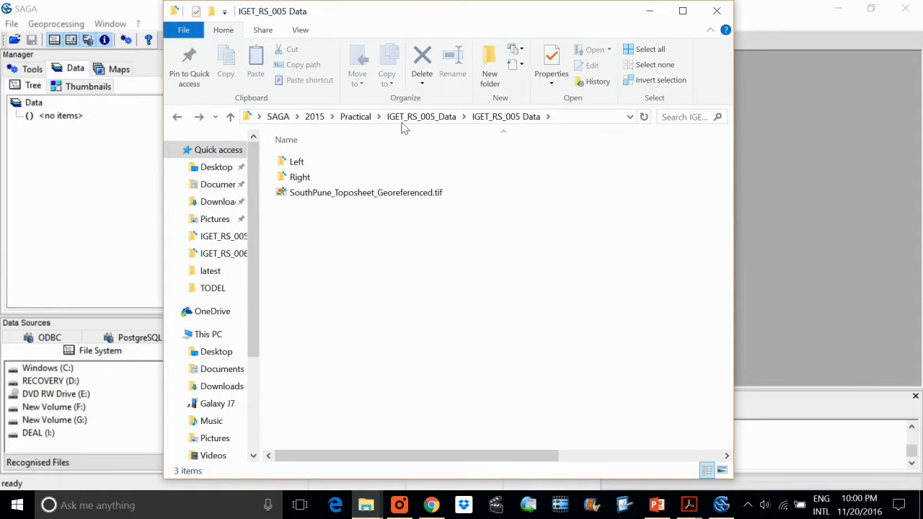
pyautogui.click(572, 119)
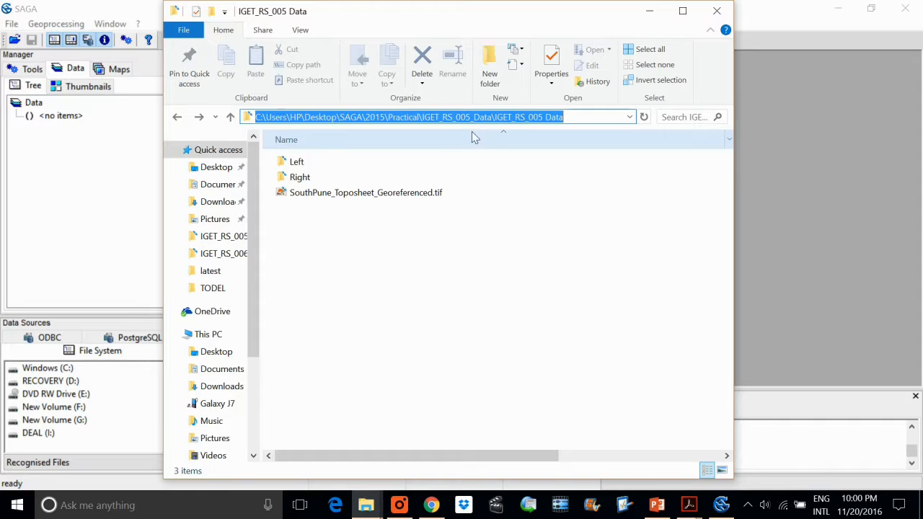
# Switch back to SAGA and load Band_2.tif, Band_3.tif, Band_4.tif and Band_5.tif from the Right folder as grids, listing All Files.
pyautogui.click(107, 136)
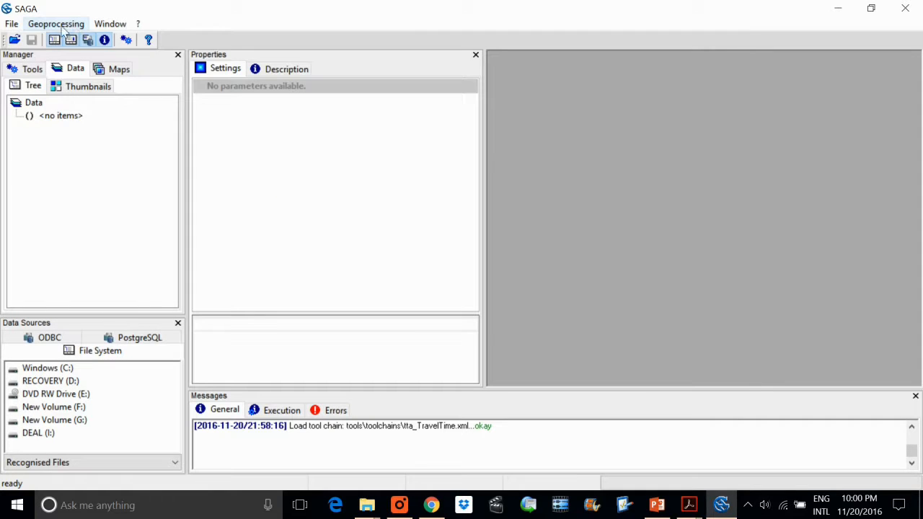
pyautogui.click(12, 25)
pyautogui.moveTo(32, 140)
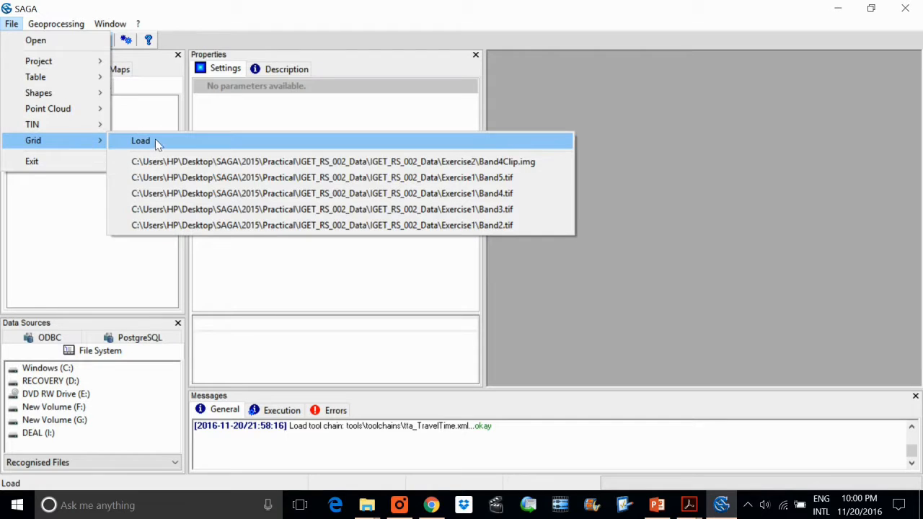
pyautogui.click(156, 140)
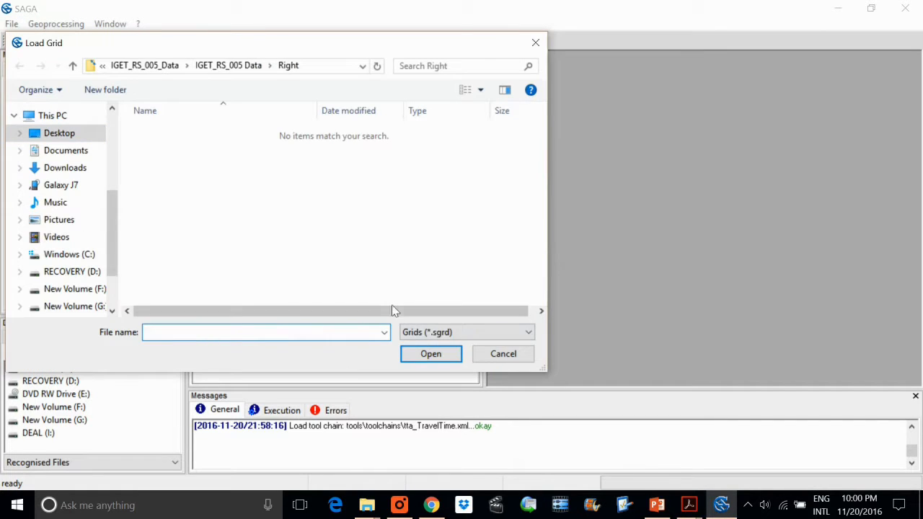
pyautogui.click(453, 333)
pyautogui.click(449, 357)
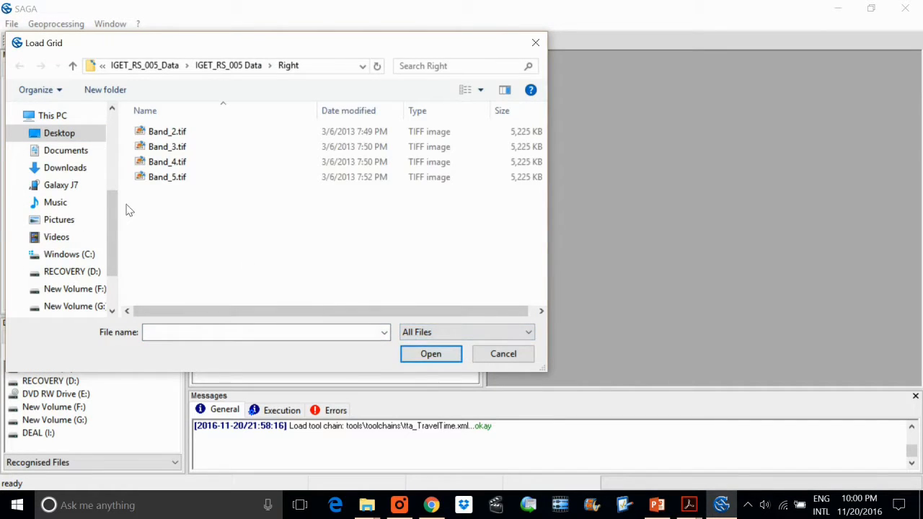
pyautogui.moveTo(241, 209); pyautogui.dragTo(140, 136)
pyautogui.click(408, 352)
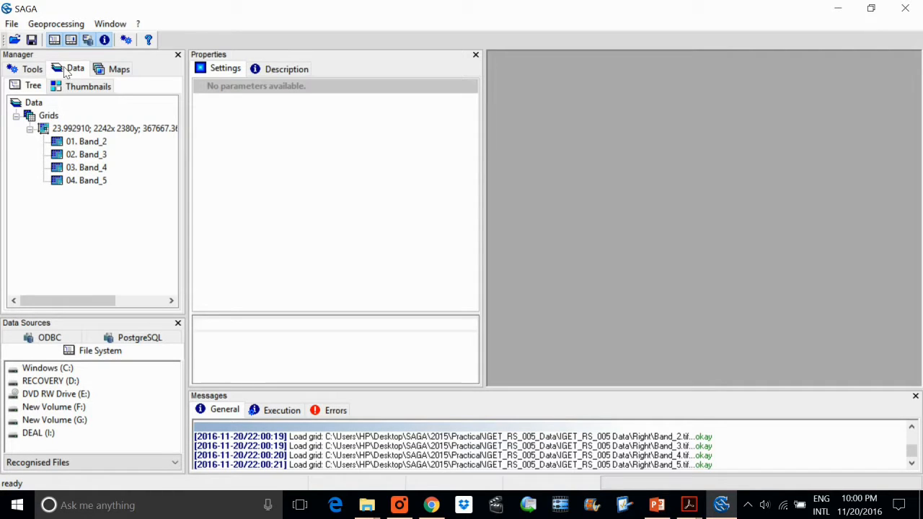
# Load Band_2.tif, Band_3.tif, Band_4.tif and Band_5.tif from the Left folder as grids, listing All Files.
pyautogui.click(12, 24)
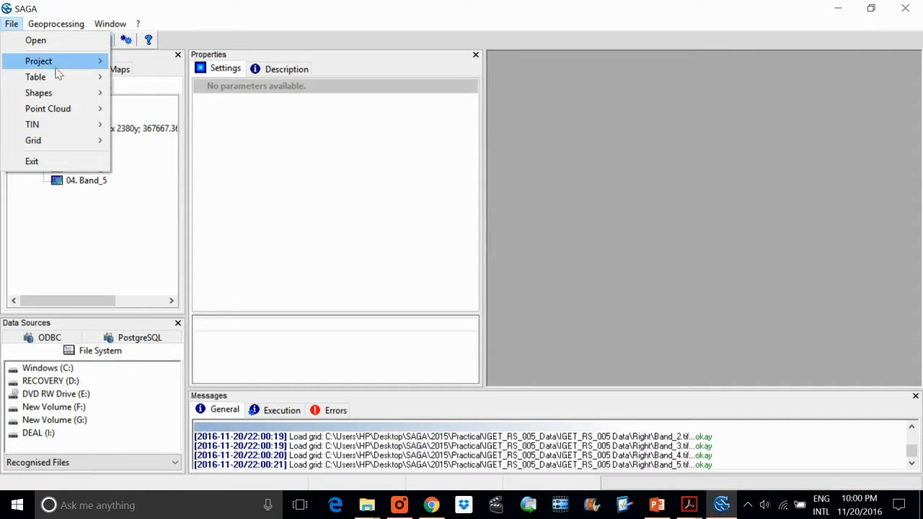
pyautogui.moveTo(100, 140)
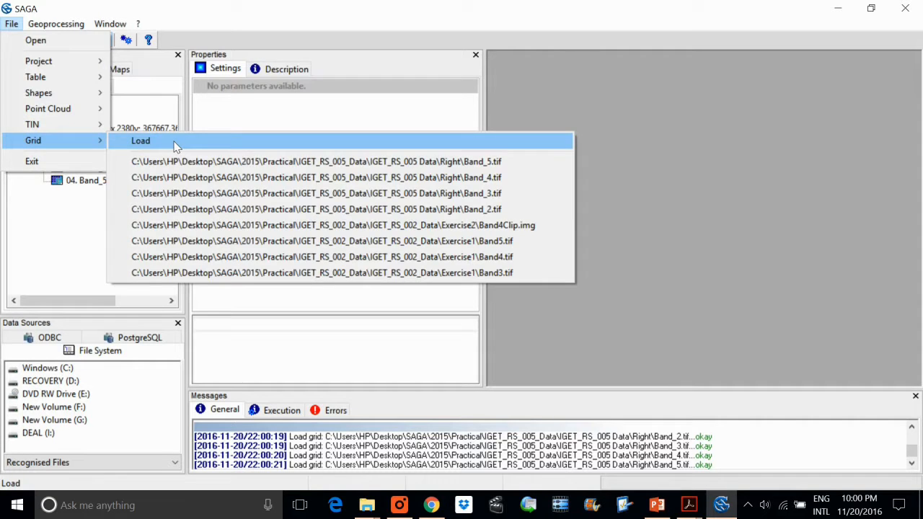
pyautogui.click(174, 142)
pyautogui.click(238, 65)
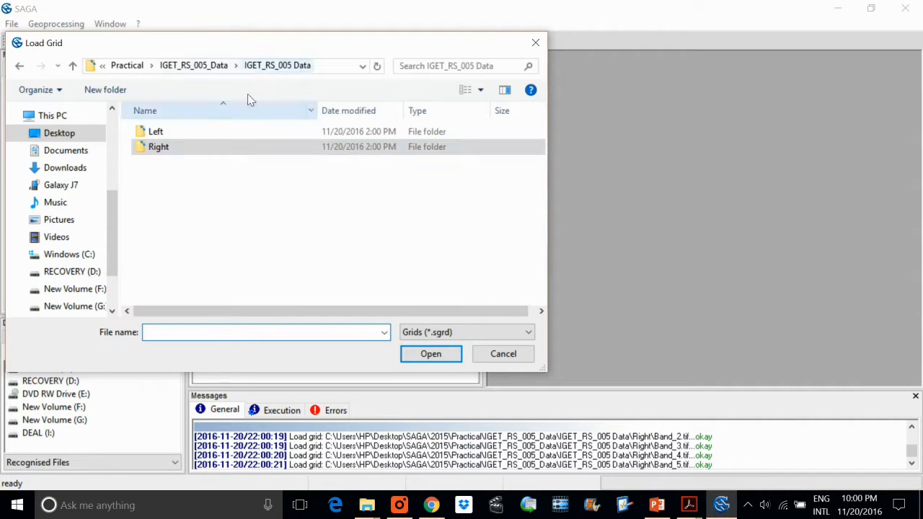
pyautogui.doubleClick(183, 135)
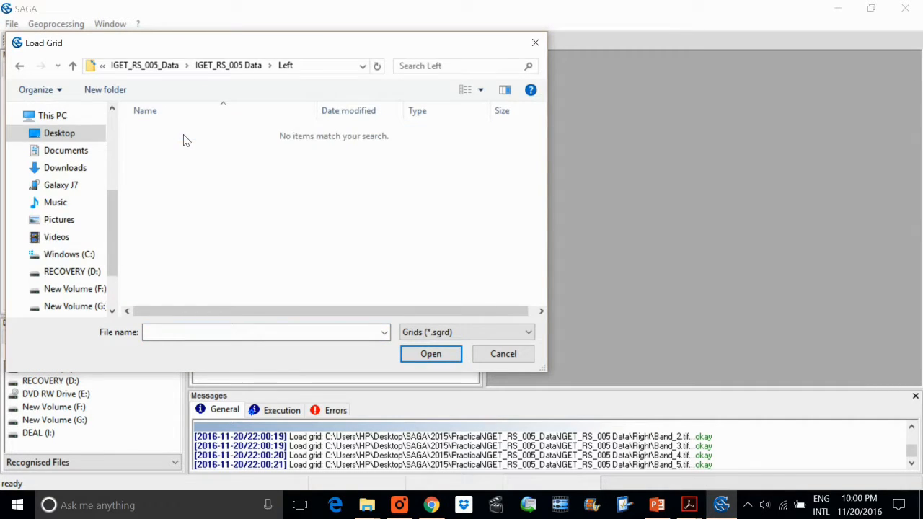
pyautogui.click(416, 333)
pyautogui.click(416, 358)
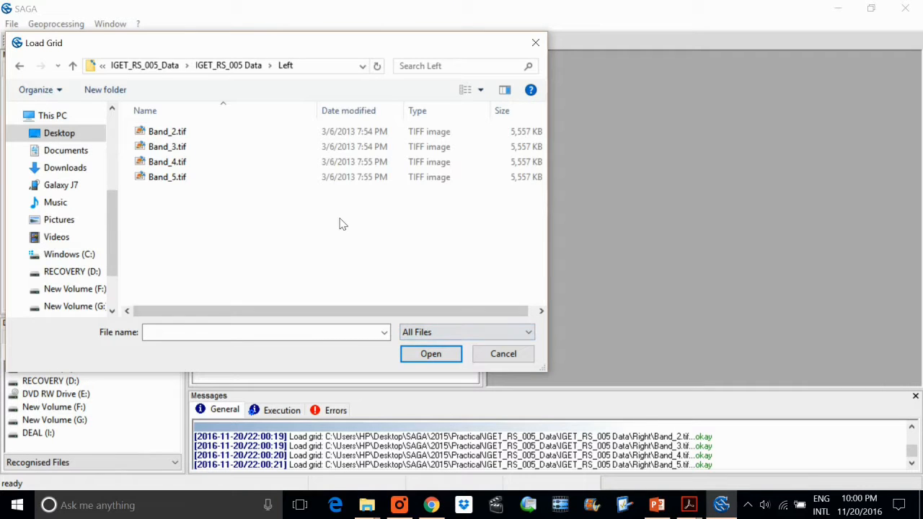
pyautogui.hotkey('ctrl', 'a')
pyautogui.click(430, 353)
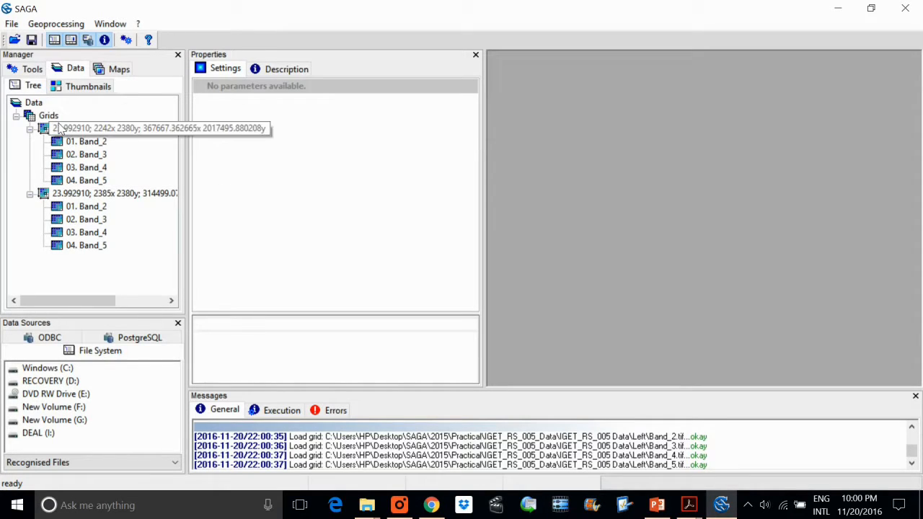
pyautogui.click(52, 24)
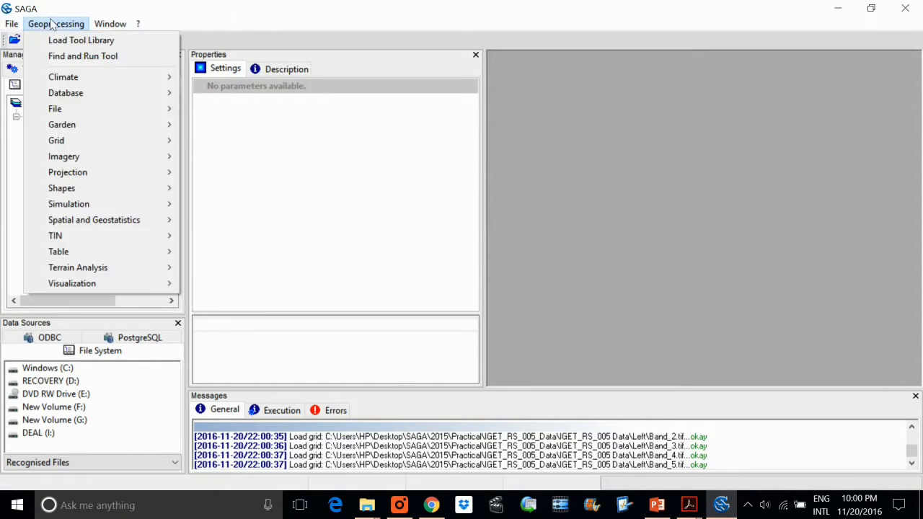
pyautogui.click(72, 61)
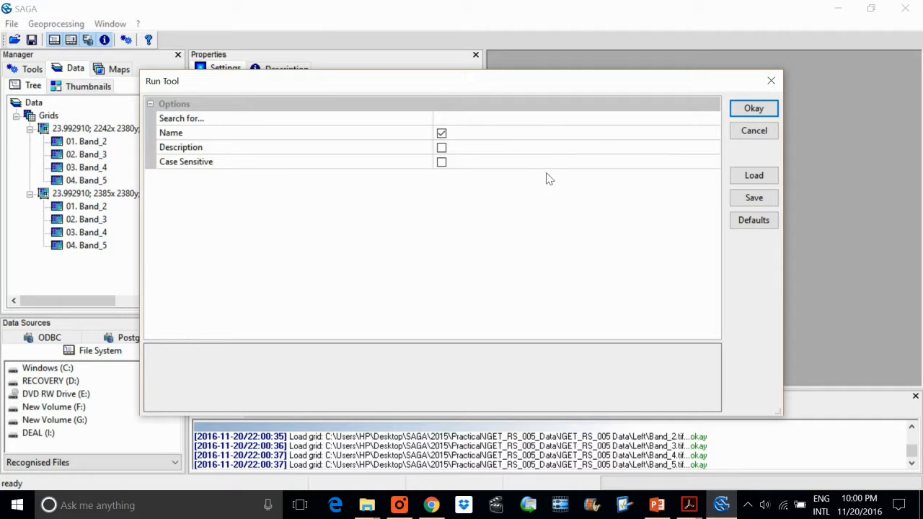
pyautogui.click(484, 119)
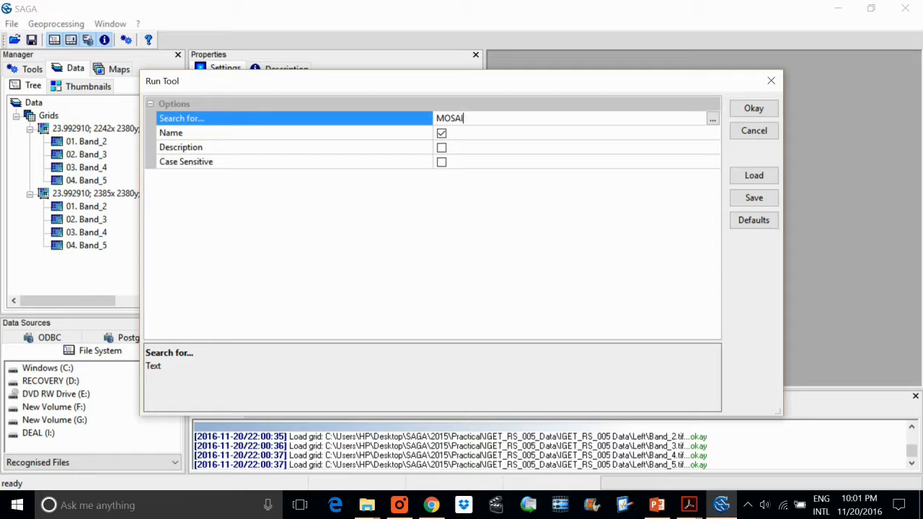
pyautogui.write('CKING')
pyautogui.click(751, 112)
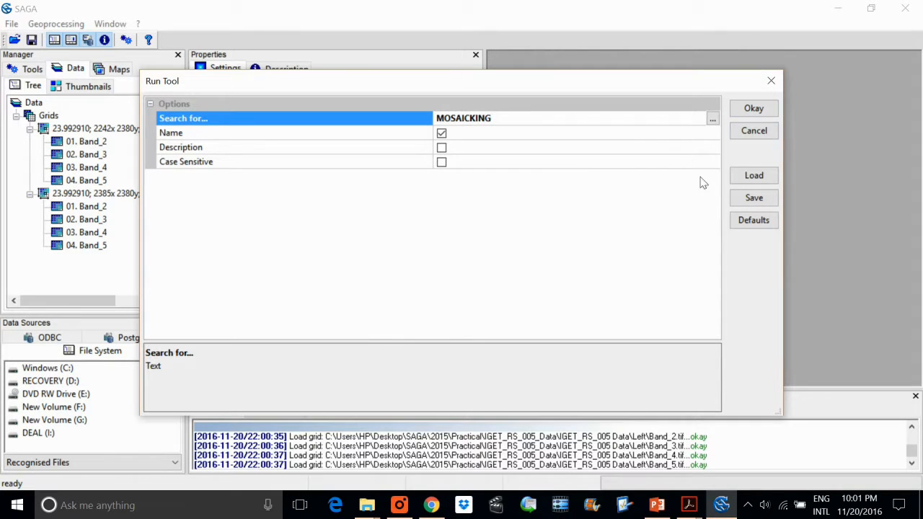
pyautogui.click(754, 109)
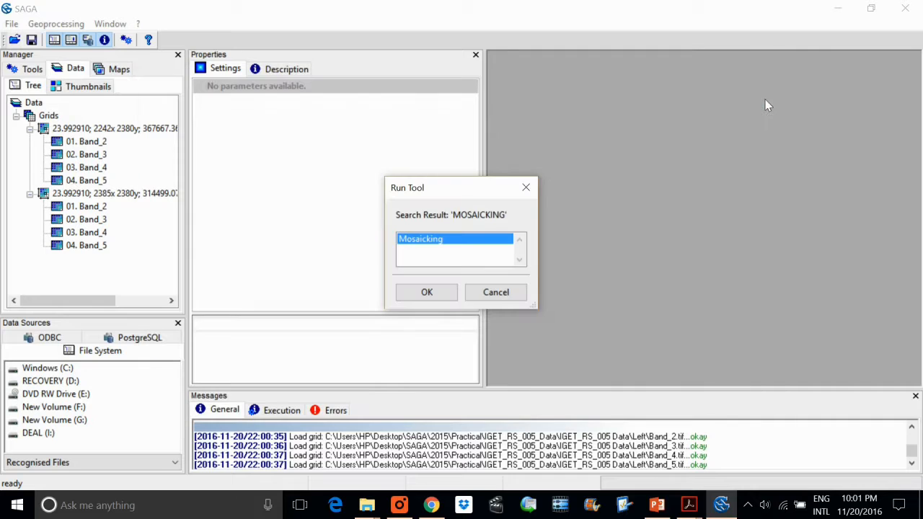
pyautogui.click(428, 291)
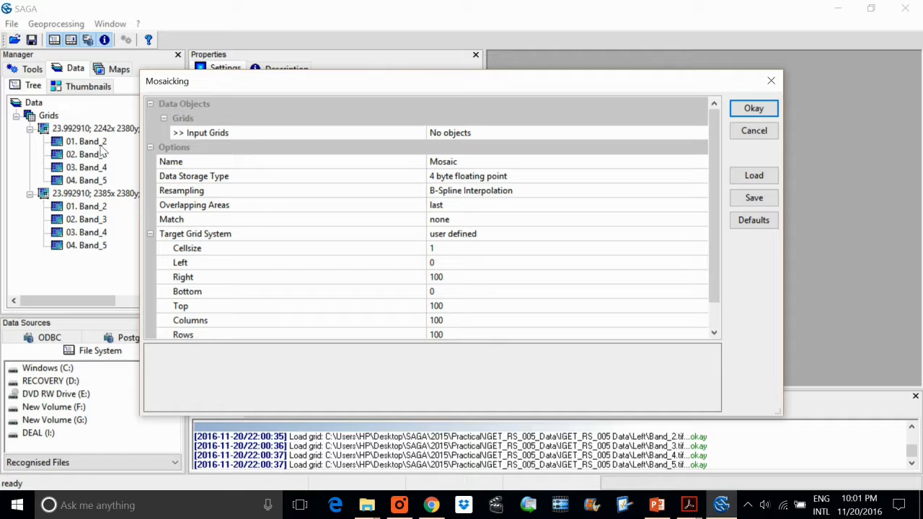
pyautogui.moveTo(663, 86); pyautogui.dragTo(746, 97)
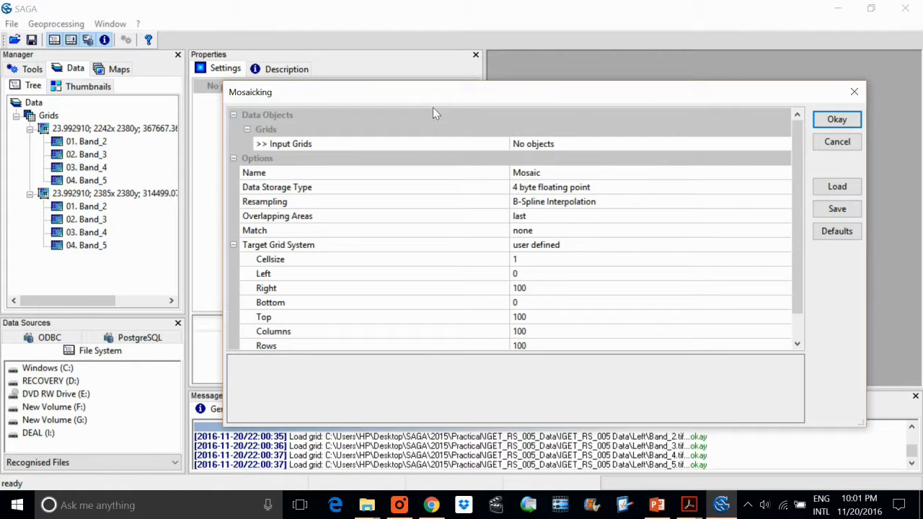
pyautogui.click(854, 94)
# Display Band_2 of the first grid system, loaded from the Right folder, in a map.
pyautogui.click(96, 142)
pyautogui.doubleClick(96, 142)
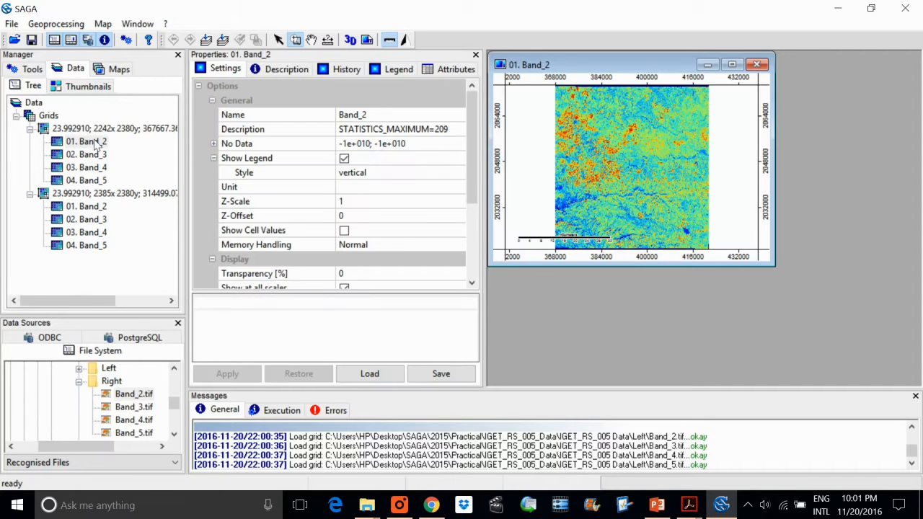
# Display Band_2 of the second grid system, loaded from the Left folder, in a new map and tile the map windows vertically.
pyautogui.doubleClick(91, 210)
pyautogui.click(427, 292)
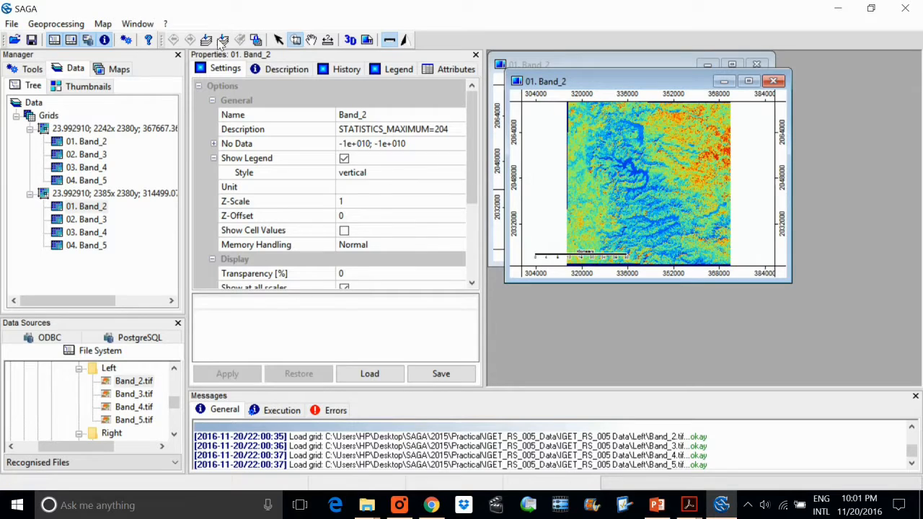
pyautogui.click(137, 23)
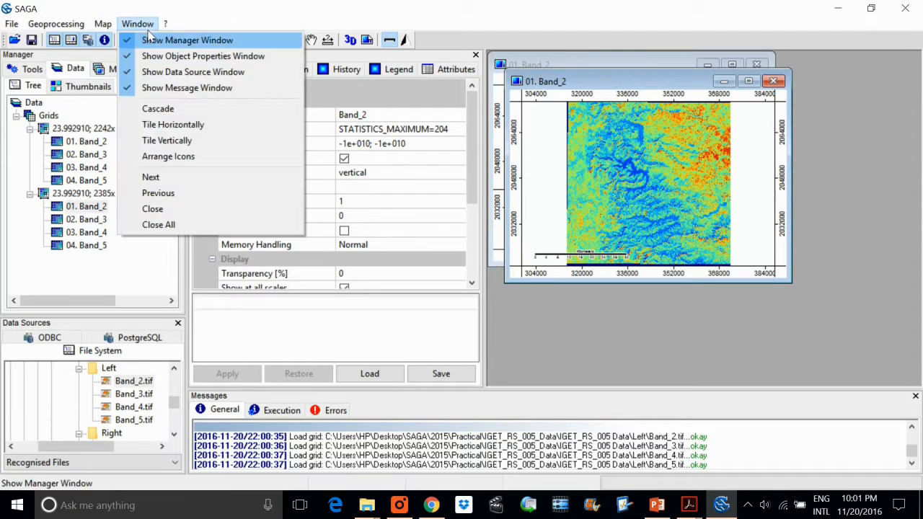
pyautogui.click(182, 140)
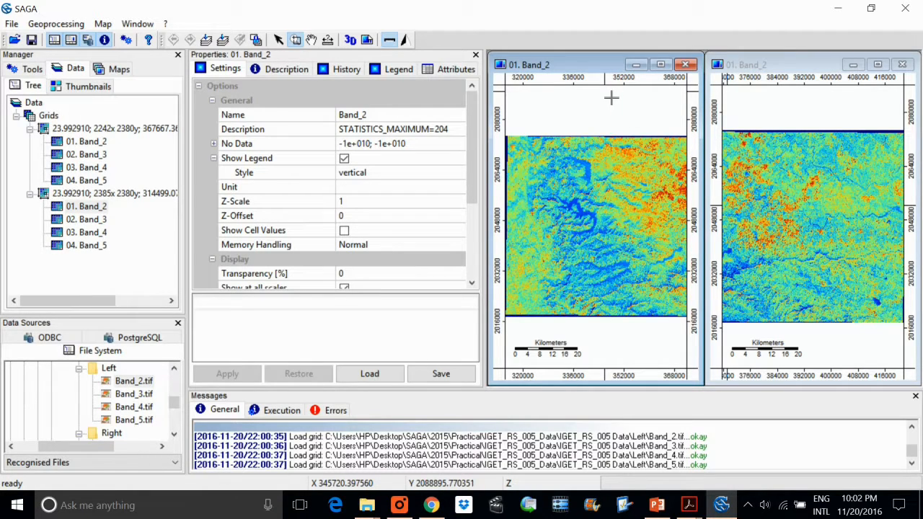
# Find the Mosaicking tool by searching tool names for MOSAICKING and open its settings.
pyautogui.click(70, 27)
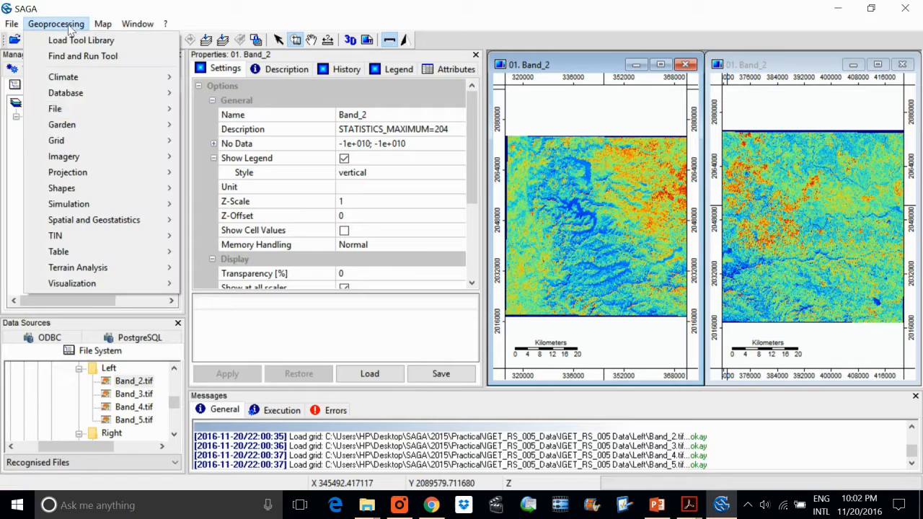
pyautogui.click(83, 56)
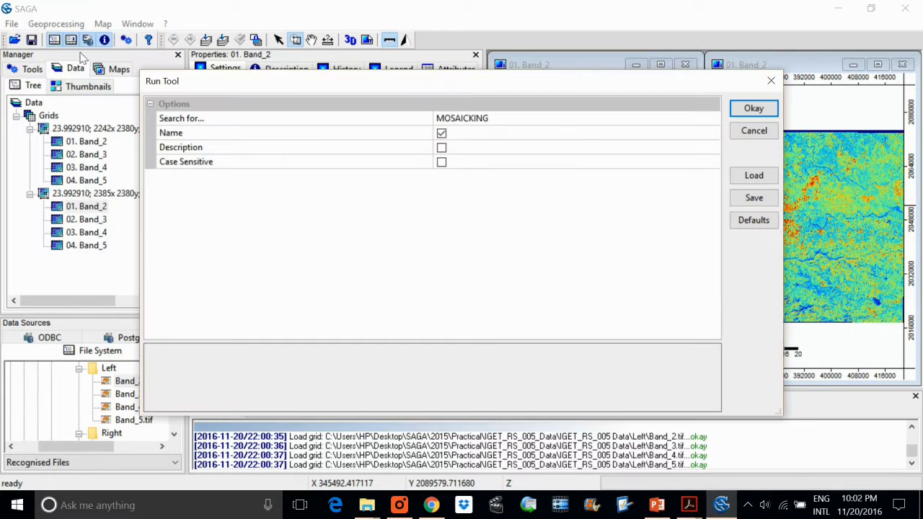
pyautogui.click(754, 109)
pyautogui.click(415, 292)
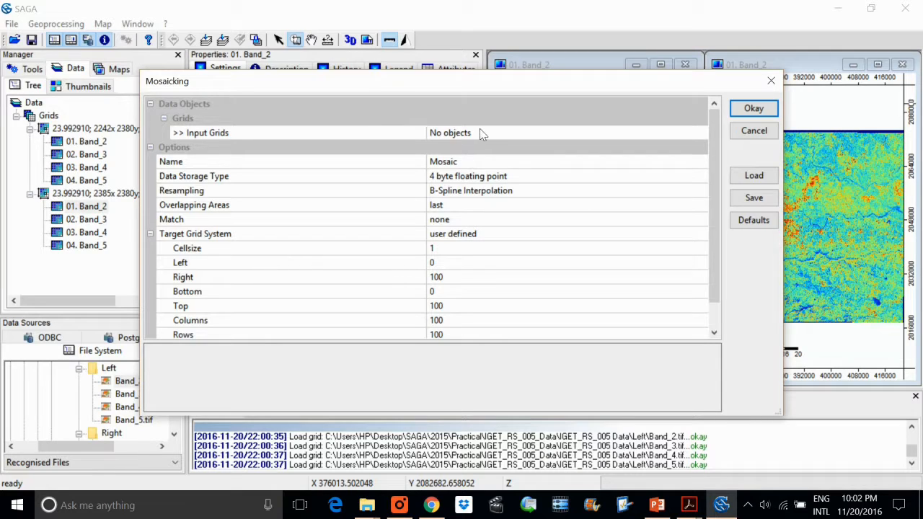
# Set the Mosaicking input grids to the Band_2 grids of both grid systems.
pyautogui.click(480, 129)
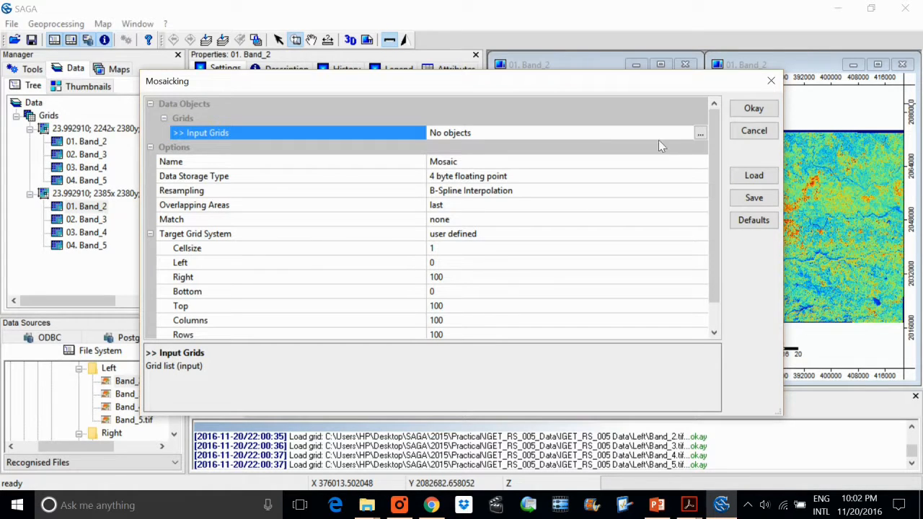
pyautogui.click(699, 135)
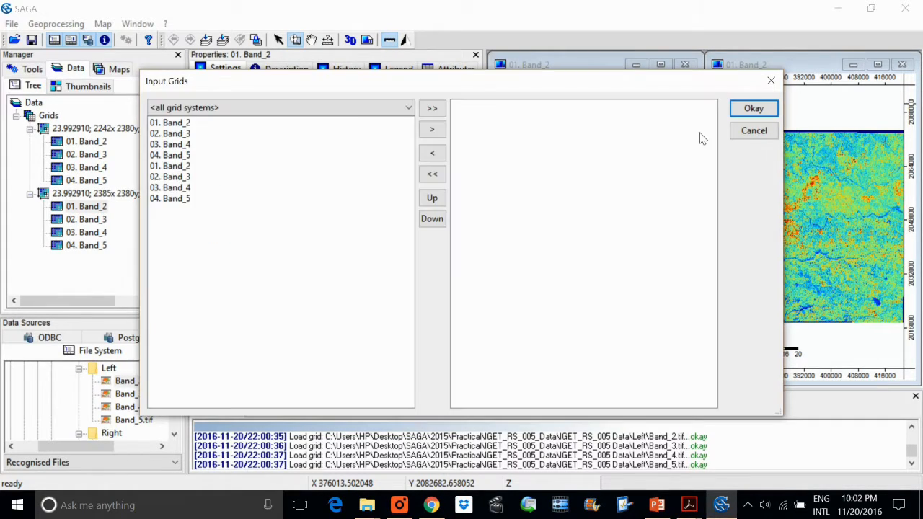
pyautogui.click(163, 124)
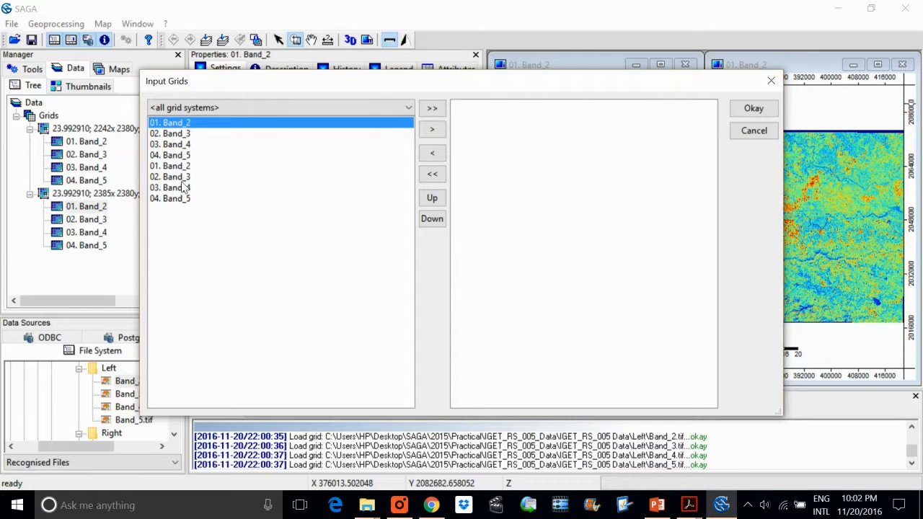
pyautogui.keyDown('shift'); pyautogui.click(182, 177); pyautogui.keyUp('shift')
pyautogui.click(249, 126)
pyautogui.keyDown('ctrl'); pyautogui.click(186, 167); pyautogui.keyUp('ctrl')
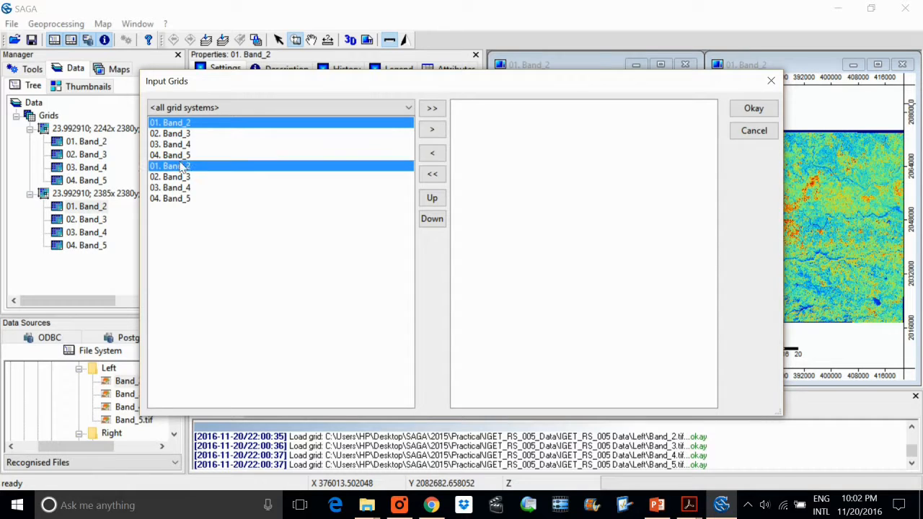
pyautogui.click(433, 130)
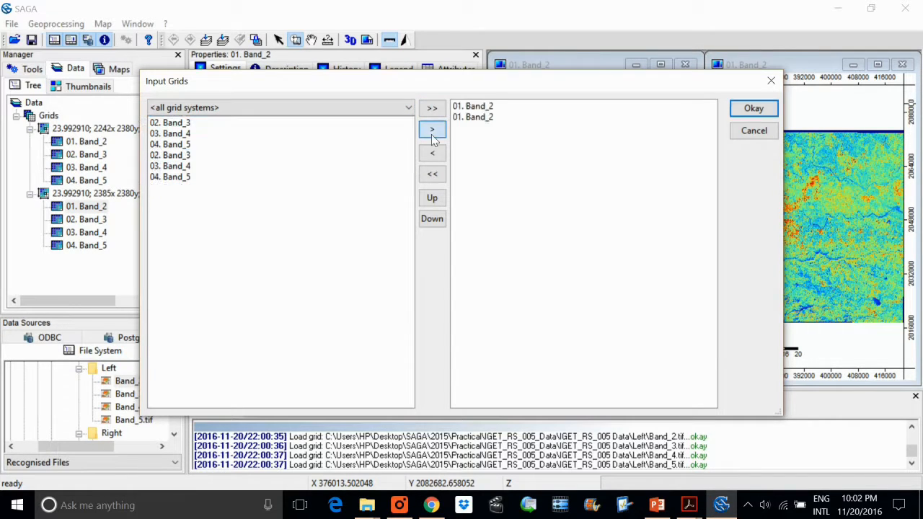
pyautogui.click(481, 118)
pyautogui.keyDown('shift'); pyautogui.click(475, 107); pyautogui.keyUp('shift')
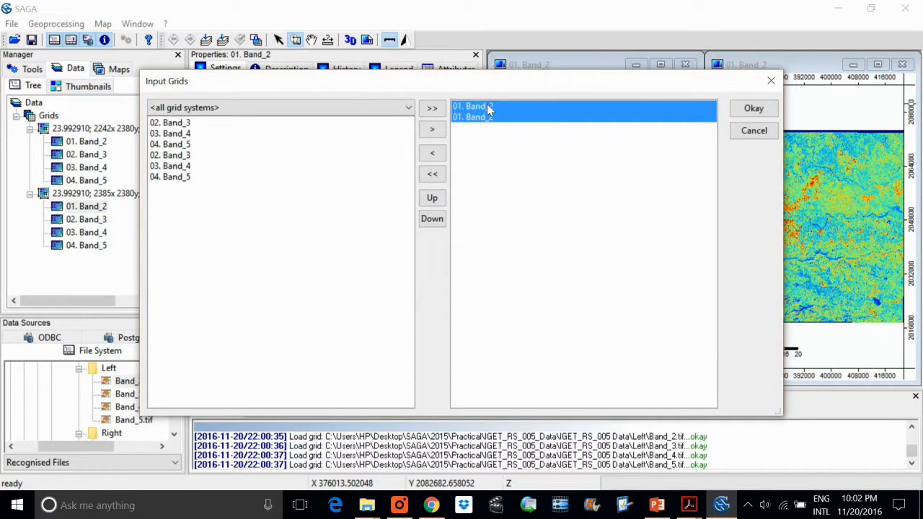
pyautogui.click(750, 109)
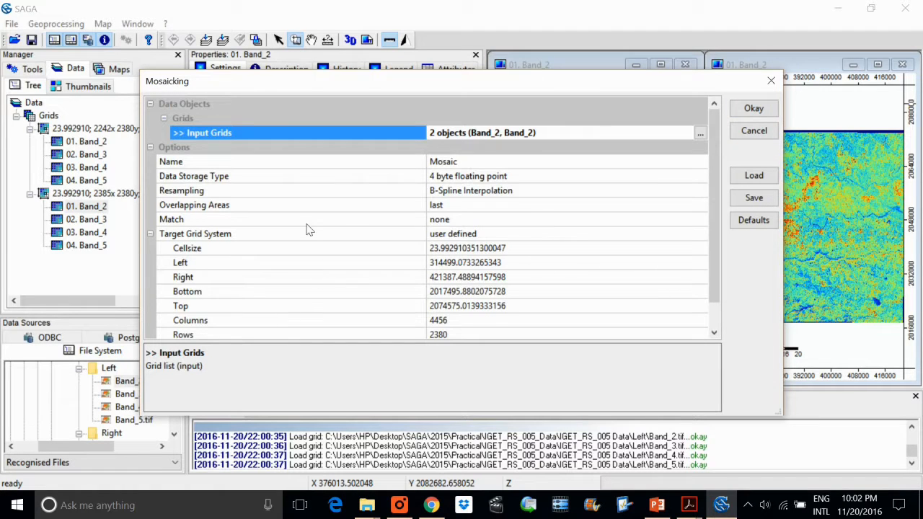
# Name the mosaic Band_2_Msk, keep B-Spline Interpolation as the resampling method, and run the Mosaicking tool.
pyautogui.click(466, 161)
pyautogui.click(453, 162)
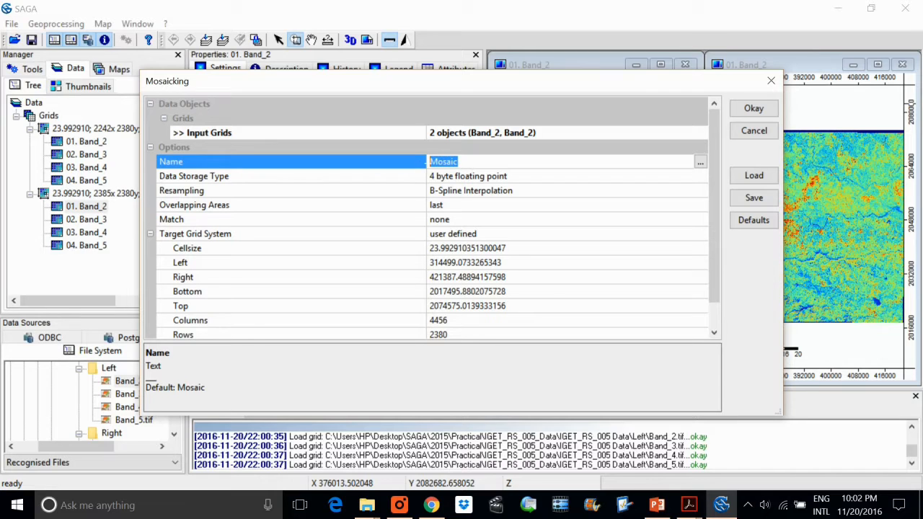
pyautogui.write('Band_2_Msk')
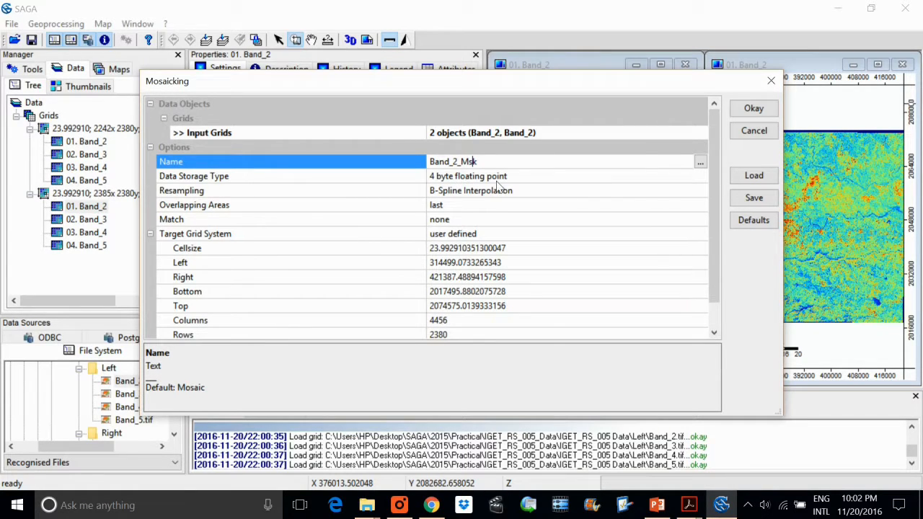
pyautogui.click(473, 192)
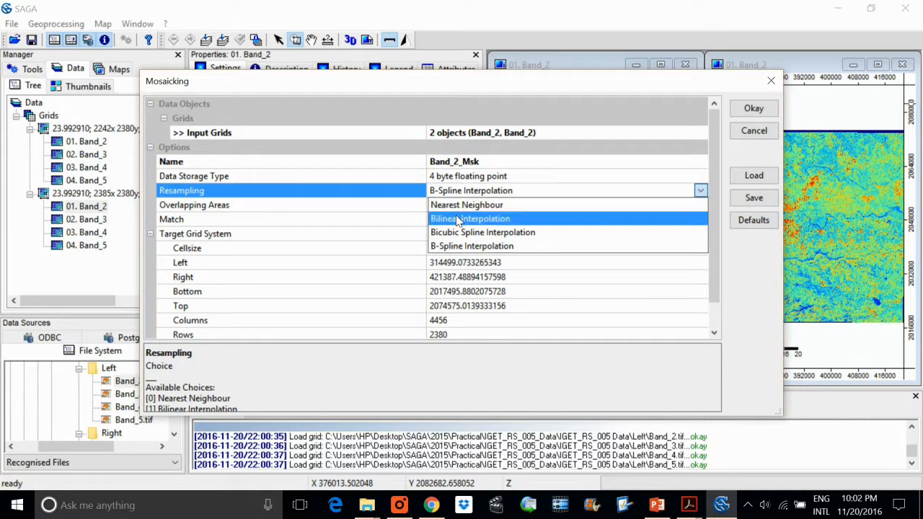
pyautogui.click(454, 252)
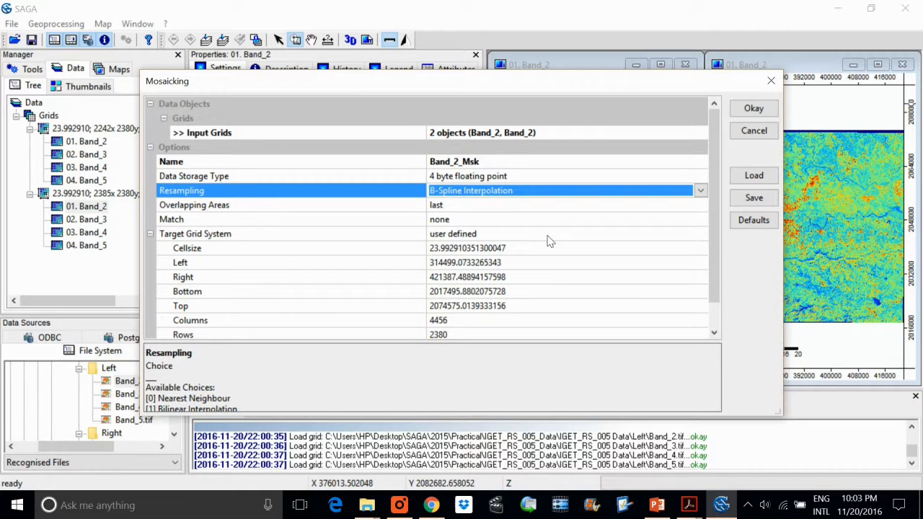
pyautogui.click(508, 192)
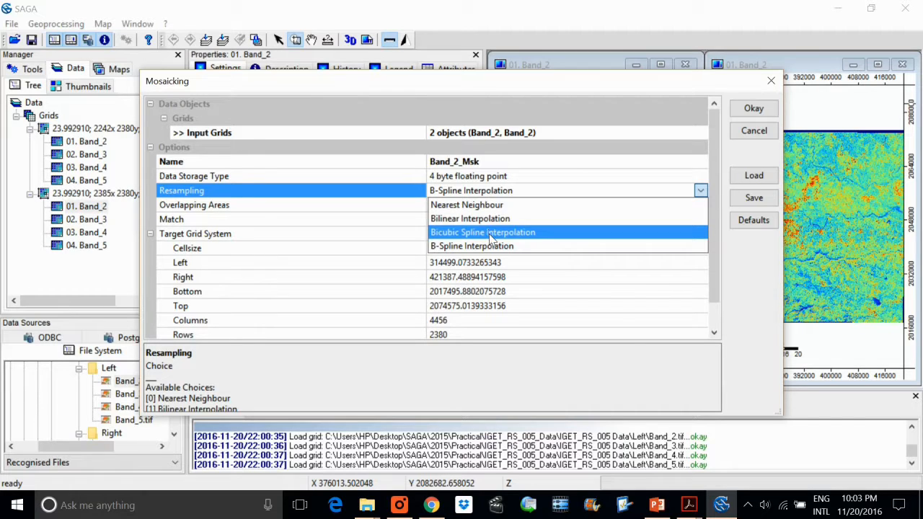
pyautogui.click(745, 115)
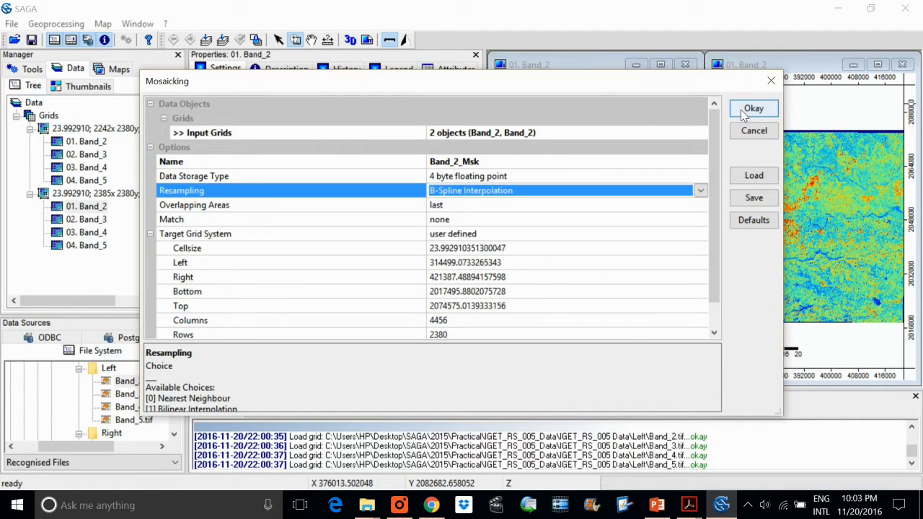
pyautogui.click(753, 108)
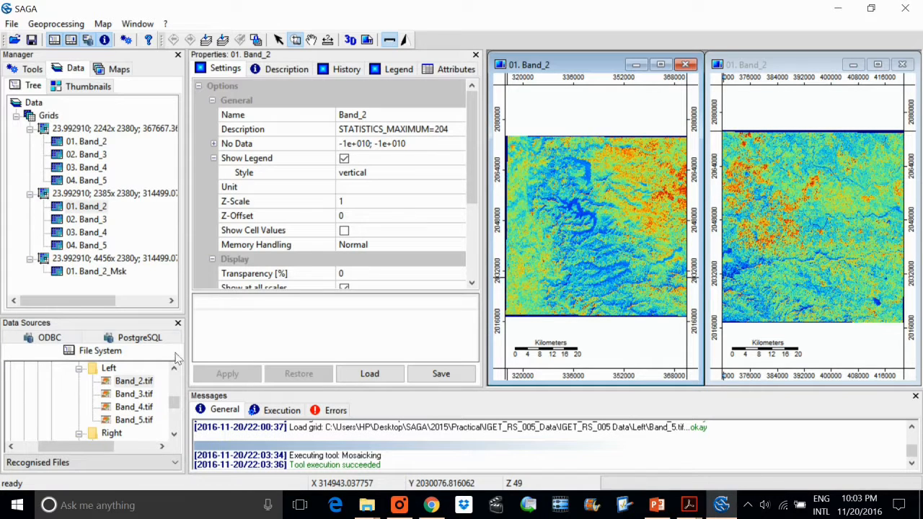
# Widen the Manager and Data Sources area and display the Band_2_Msk mosaic in a new map.
pyautogui.moveTo(185, 288); pyautogui.dragTo(244, 289)
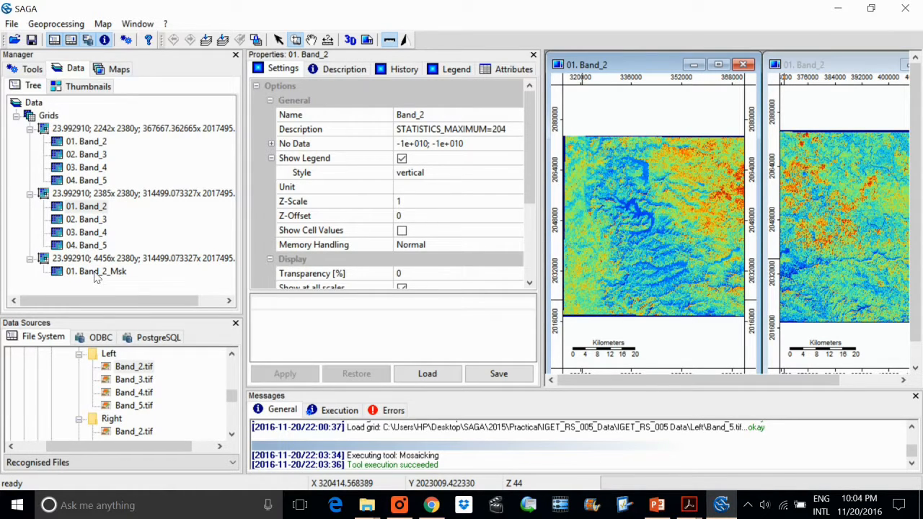
pyautogui.doubleClick(119, 273)
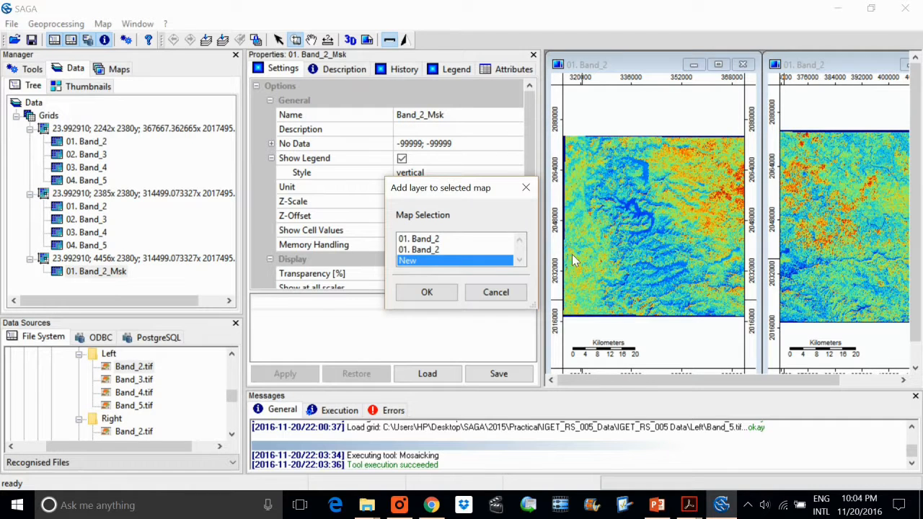
pyautogui.click(427, 292)
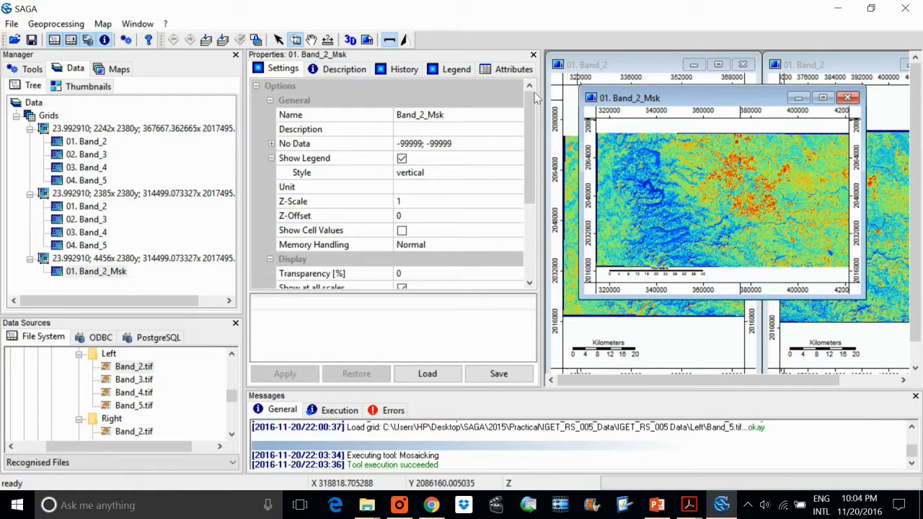
# Try a vertical tiling of the three map windows, and finally tile them horizontally for comparison.
pyautogui.click(137, 24)
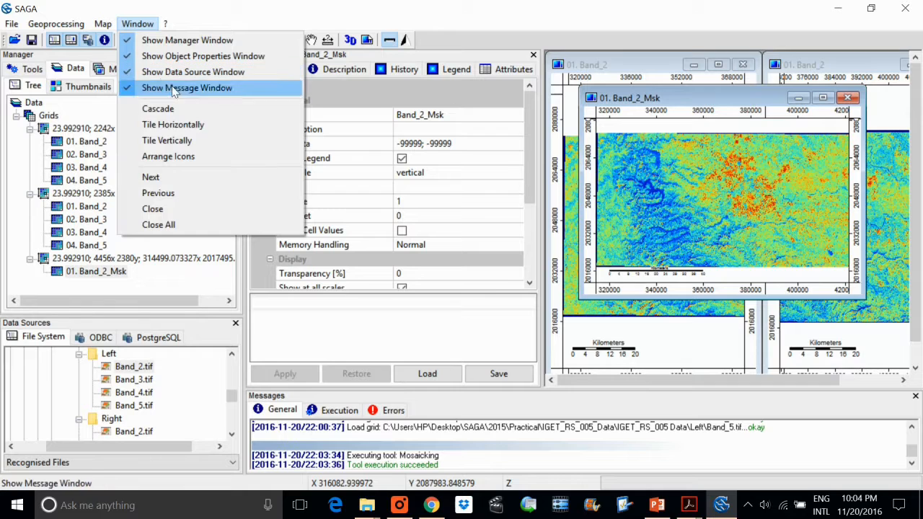
pyautogui.click(173, 141)
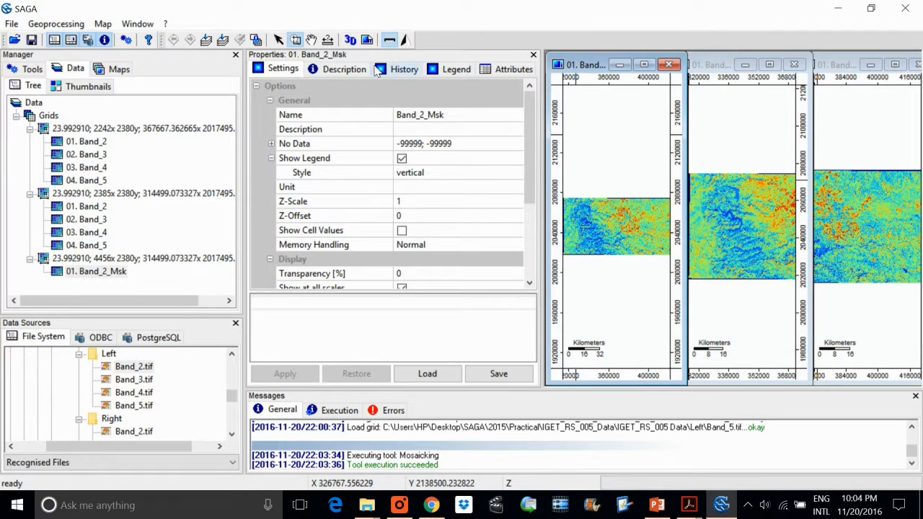
pyautogui.click(133, 25)
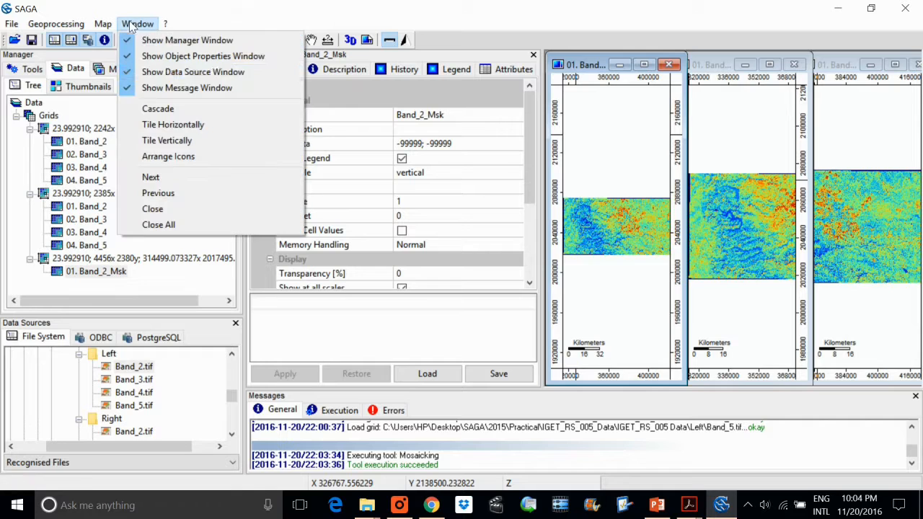
pyautogui.click(204, 126)
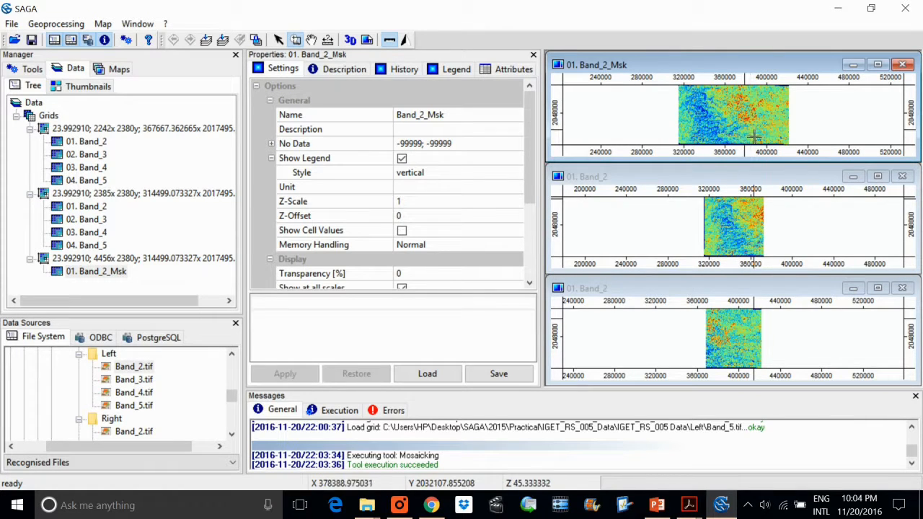
# Reopen the Mosaicking tool and add Band_3, Band_4 and Band_5 of both grid systems to the input grids, leaving out Band_2_Msk.
pyautogui.click(56, 24)
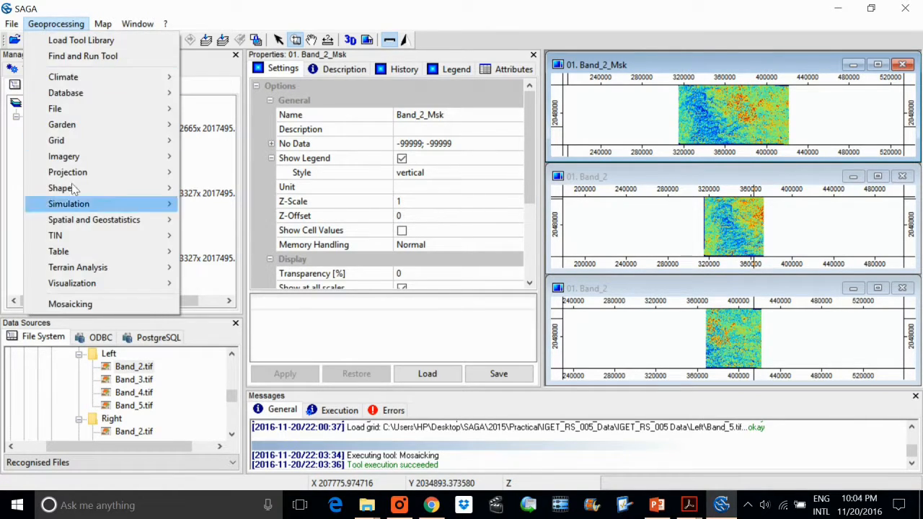
pyautogui.click(75, 304)
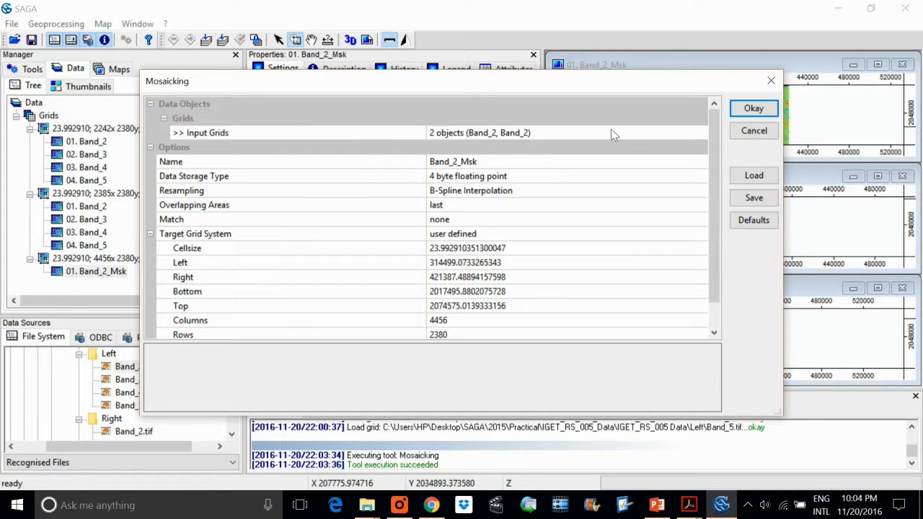
pyautogui.click(601, 139)
pyautogui.click(700, 139)
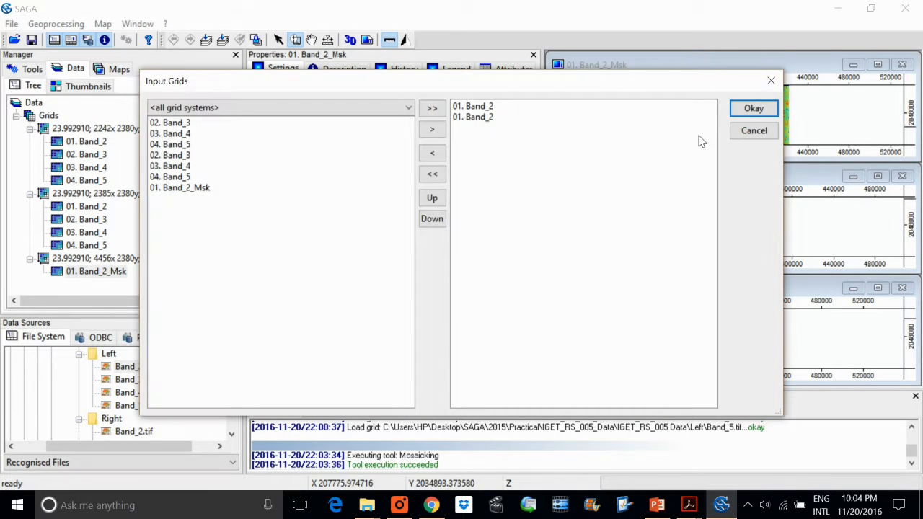
pyautogui.click(194, 176)
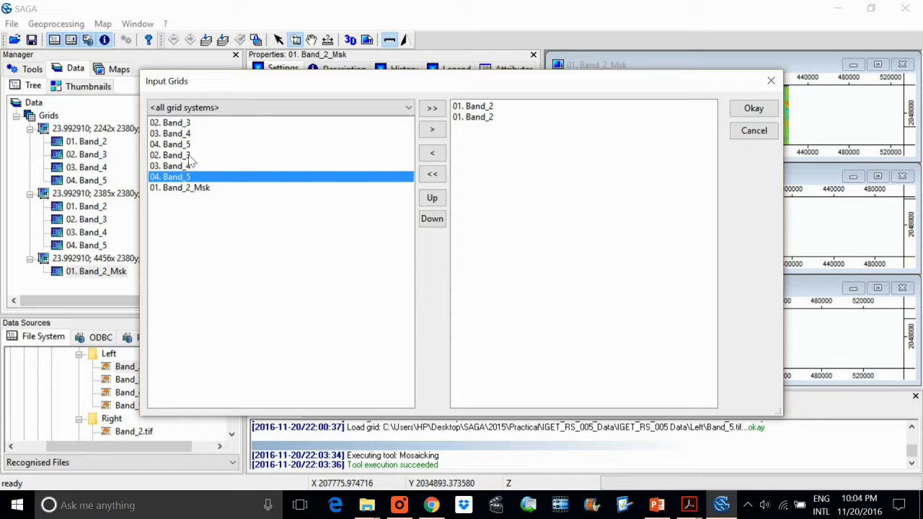
pyautogui.click(171, 123)
pyautogui.keyDown('shift'); pyautogui.click(195, 178); pyautogui.keyUp('shift')
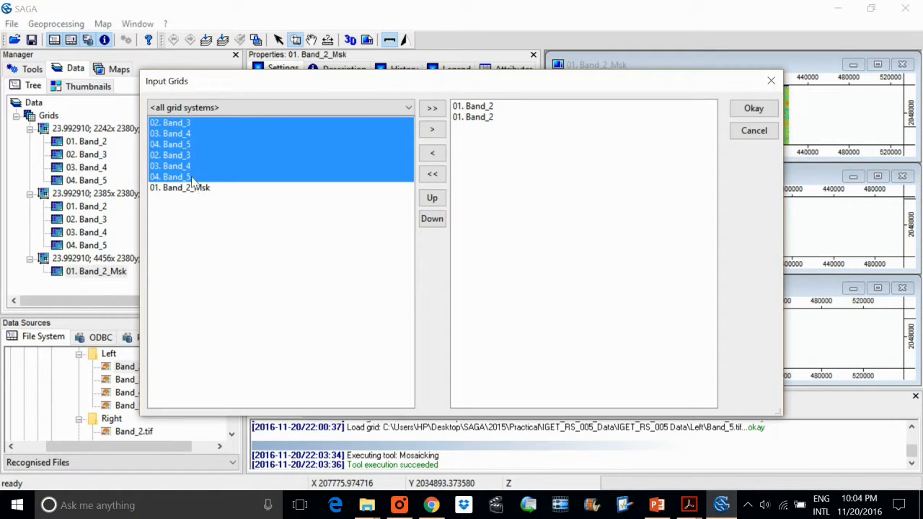
pyautogui.click(432, 129)
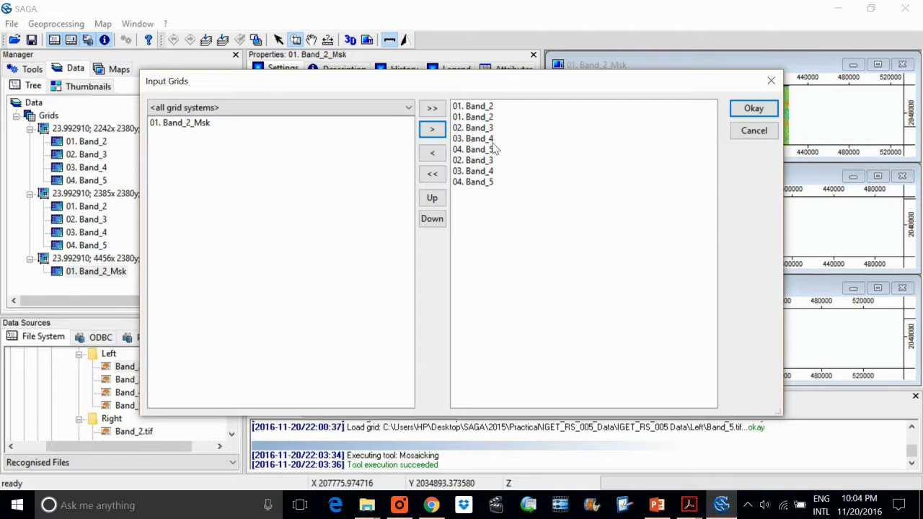
pyautogui.click(754, 109)
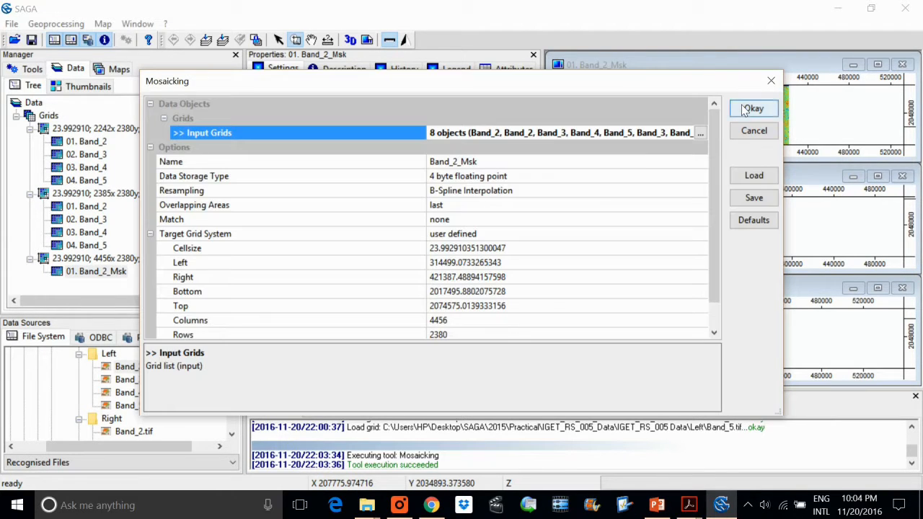
# Name the all-band mosaic Final and run the Mosaicking tool.
pyautogui.click(477, 161)
pyautogui.write('Final')
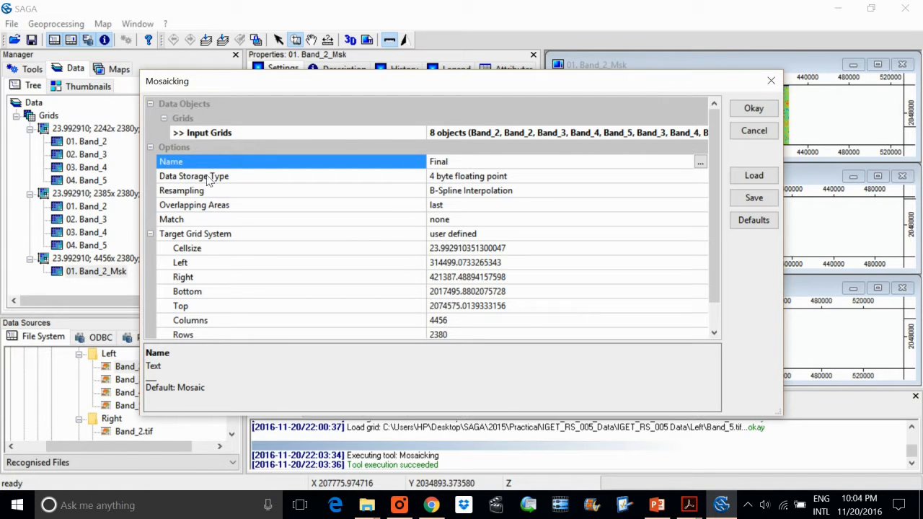
pyautogui.click(769, 110)
pyautogui.click(769, 110)
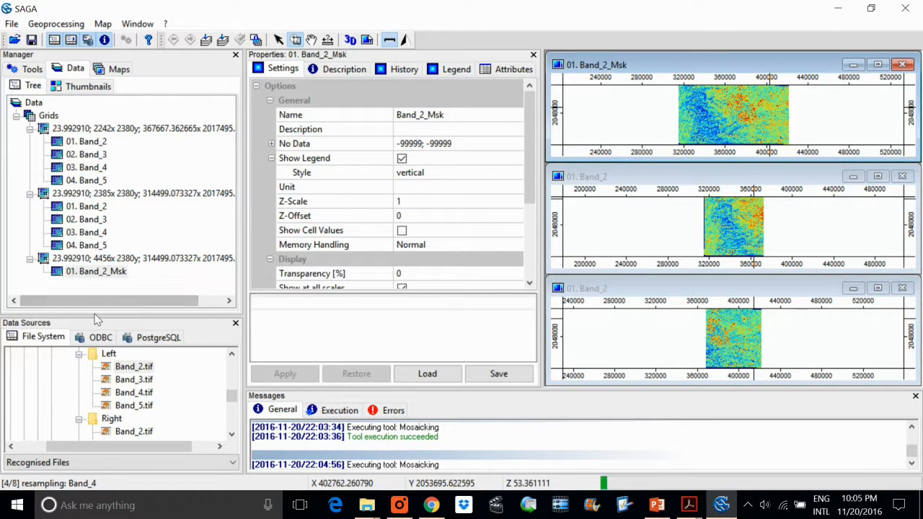
# Enlarge the Manager's data tree area and display the Final mosaic in a new map.
pyautogui.moveTo(92, 368); pyautogui.dragTo(94, 390)
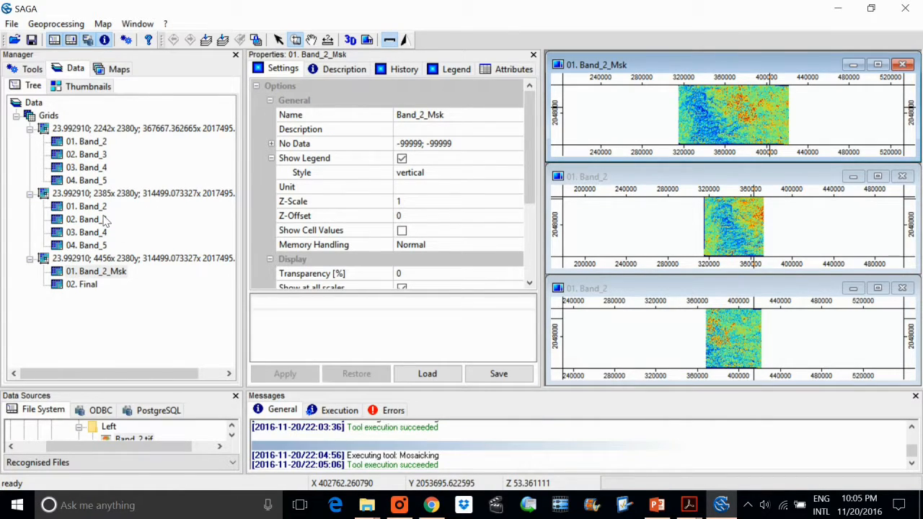
pyautogui.doubleClick(86, 285)
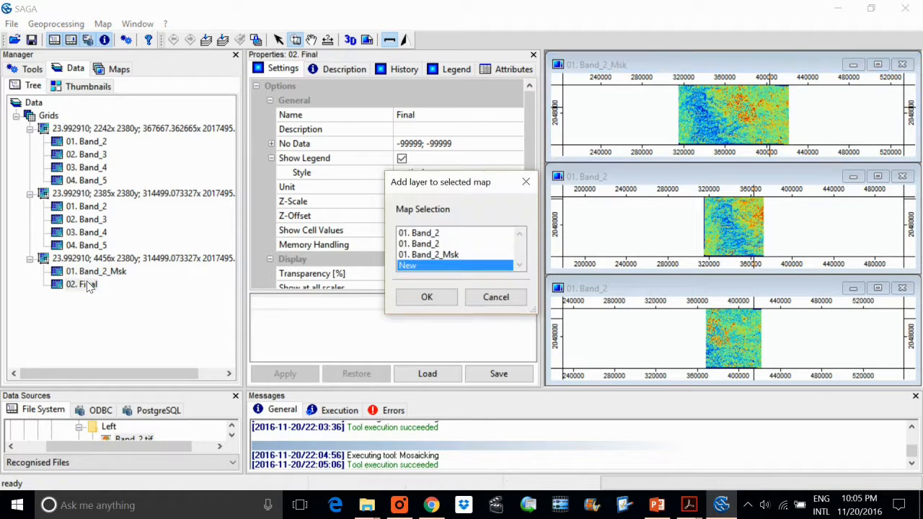
pyautogui.click(427, 297)
# Tile the four map windows vertically and zoom within the Final map to inspect the mosaic.
pyautogui.click(137, 24)
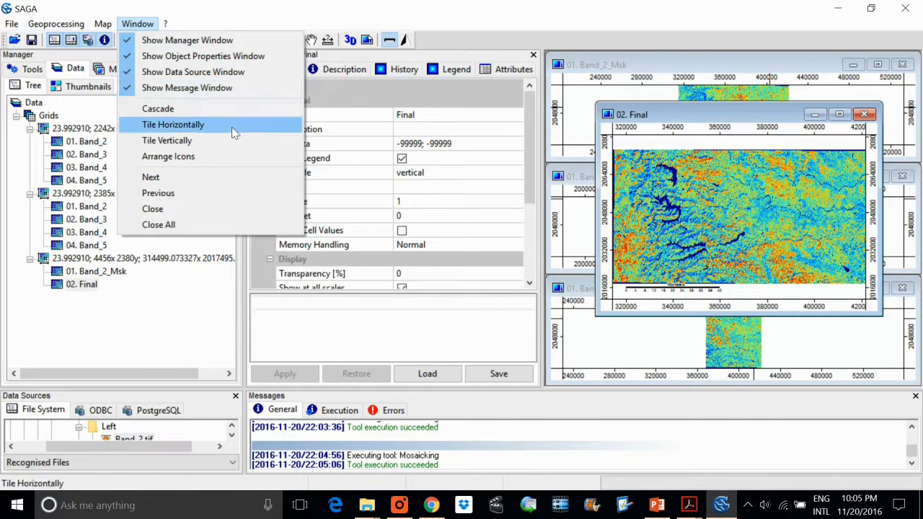
pyautogui.click(197, 140)
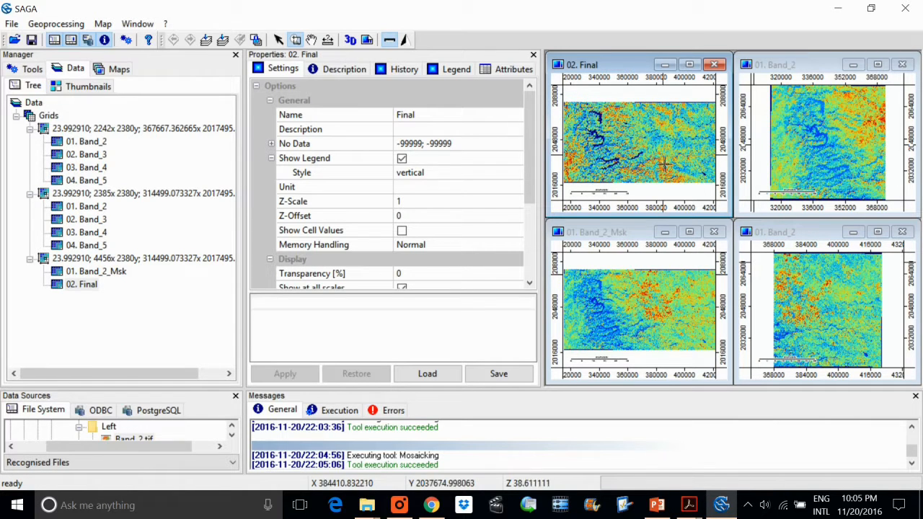
pyautogui.scroll(2, 635, 166)
pyautogui.scroll(-2, 635, 166)
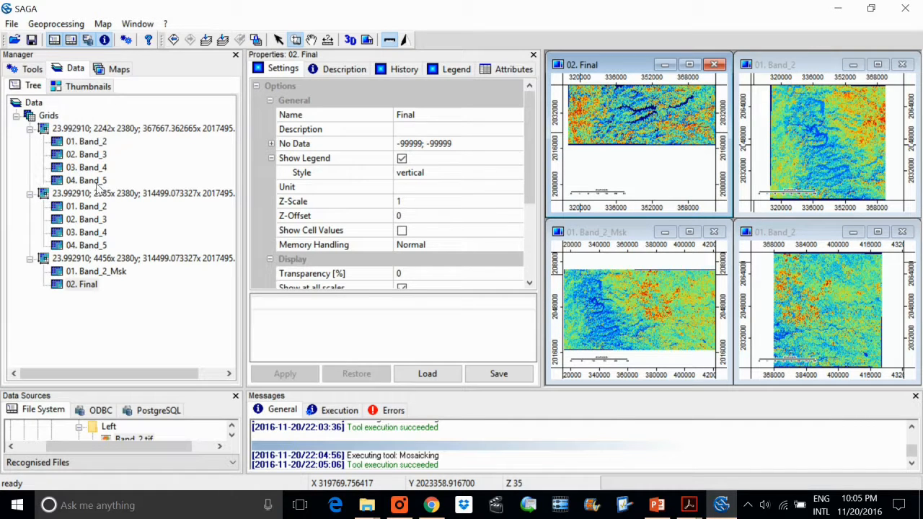
# Start loading a file and browse to the inner IGET_RS_005 Data folder under Practical\IGET_RS_005_Data.
pyautogui.click(11, 24)
pyautogui.click(35, 39)
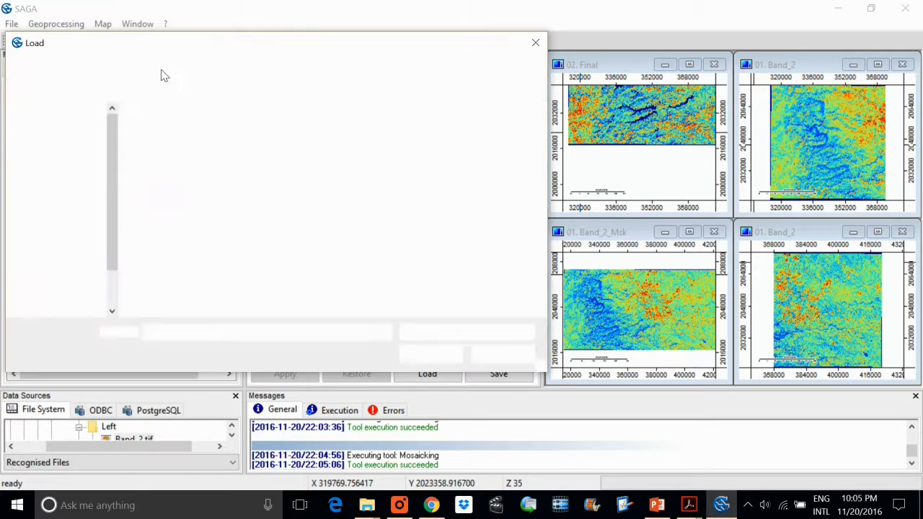
pyautogui.click(203, 66)
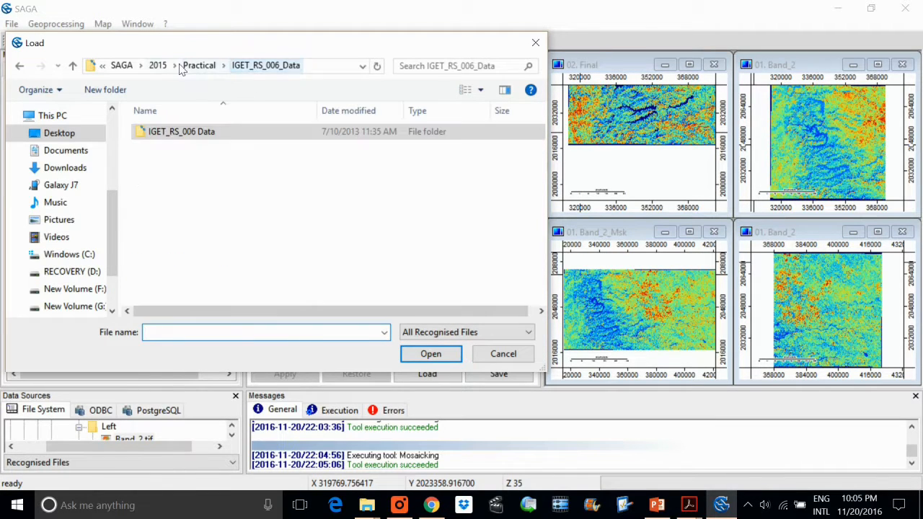
pyautogui.click(189, 65)
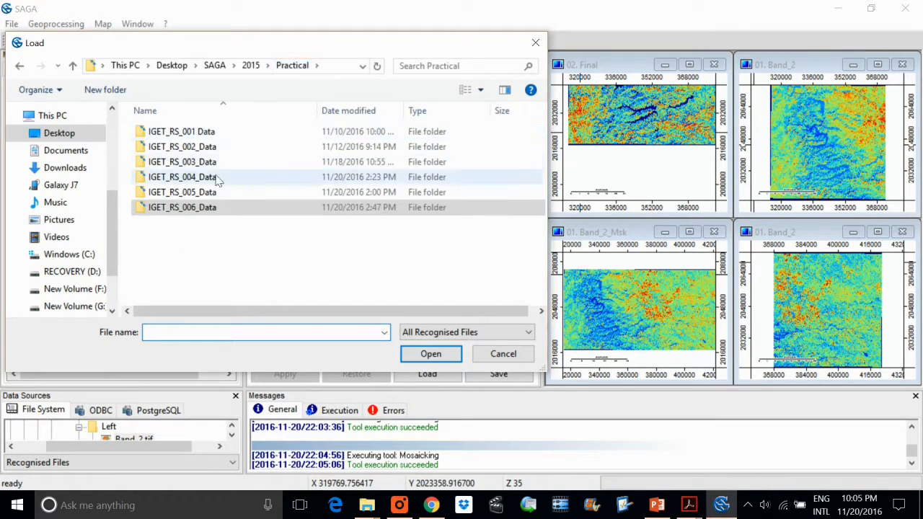
pyautogui.doubleClick(195, 192)
pyautogui.click(207, 132)
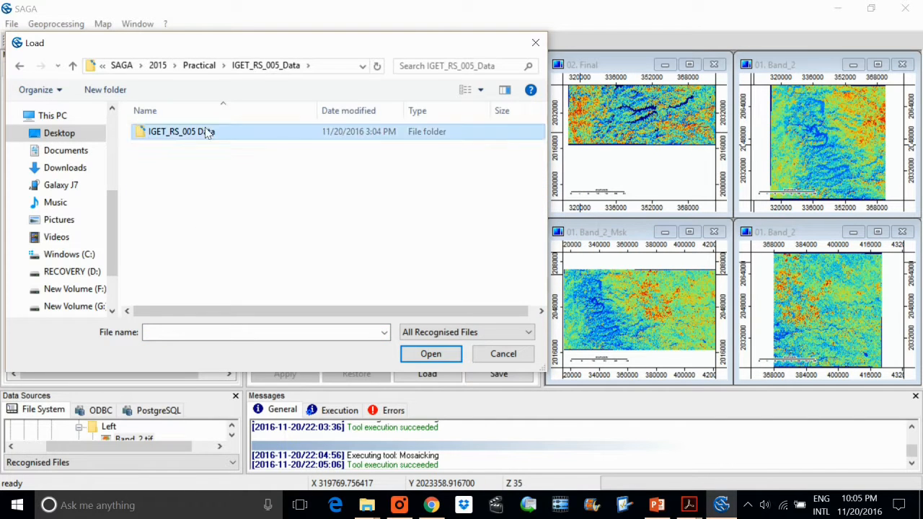
pyautogui.doubleClick(207, 132)
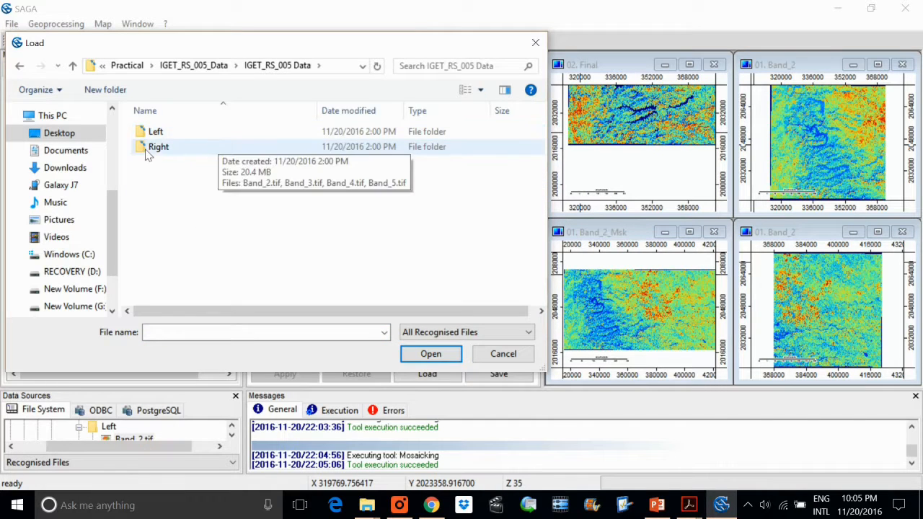
# Show all file types, load SouthPune_Toposheet_Georeferenced.tif with all its bands, and widen the Manager to show the full layer names.
pyautogui.click(425, 335)
pyautogui.click(423, 423)
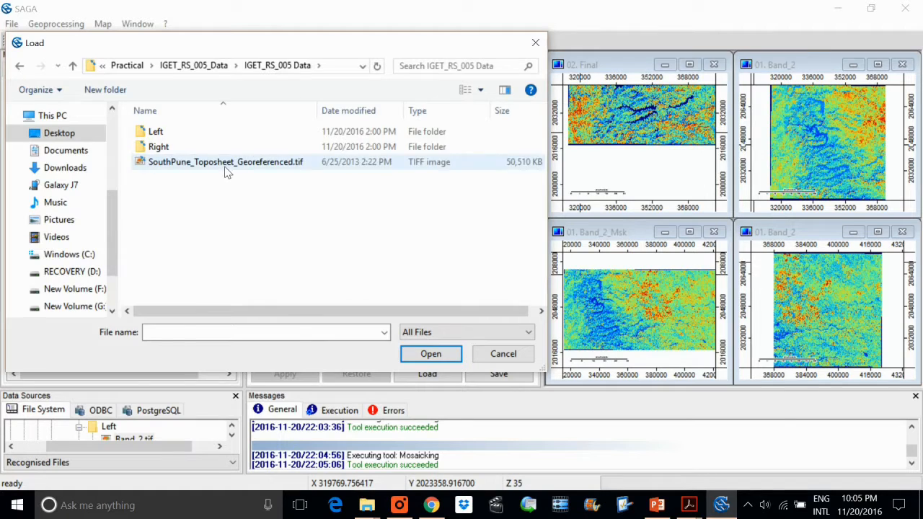
pyautogui.doubleClick(226, 171)
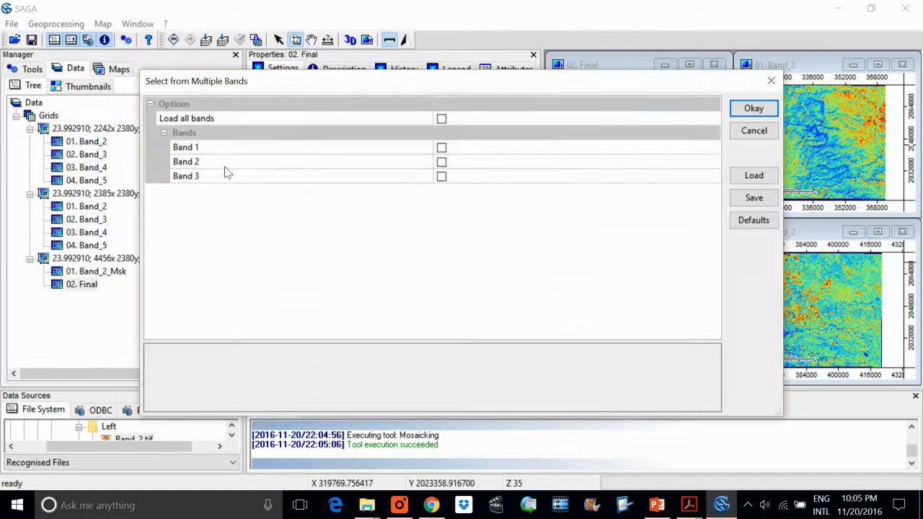
pyautogui.click(441, 119)
pyautogui.click(754, 108)
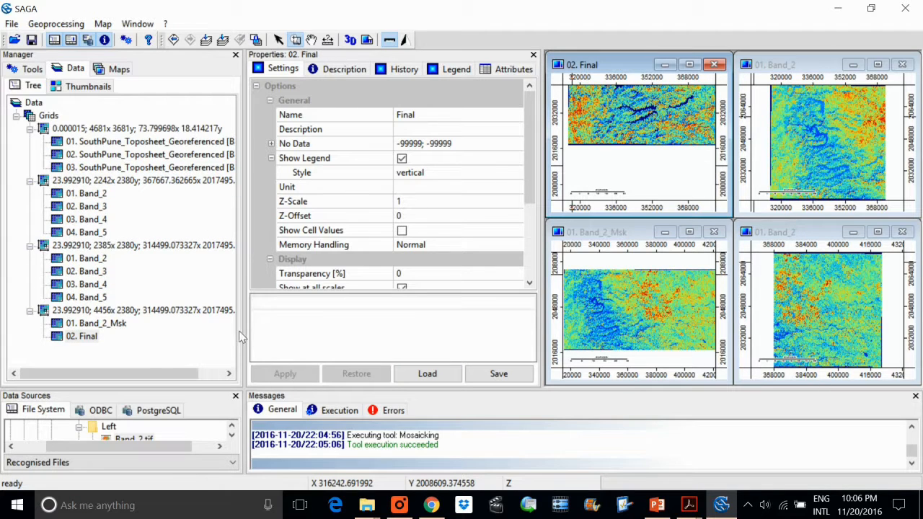
pyautogui.moveTo(246, 337); pyautogui.dragTo(344, 347)
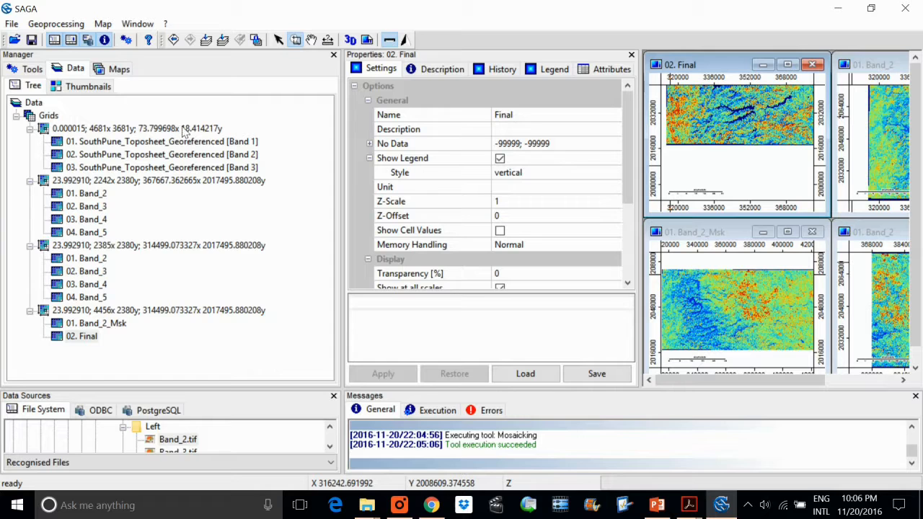
# Switch to the IGET_RS_005 PDF in Acrobat Reader and look through the mosaicking and polygon subsetting instructions.
pyautogui.click(690, 508)
pyautogui.click(607, 446)
pyautogui.scroll(-3, 589, 303)
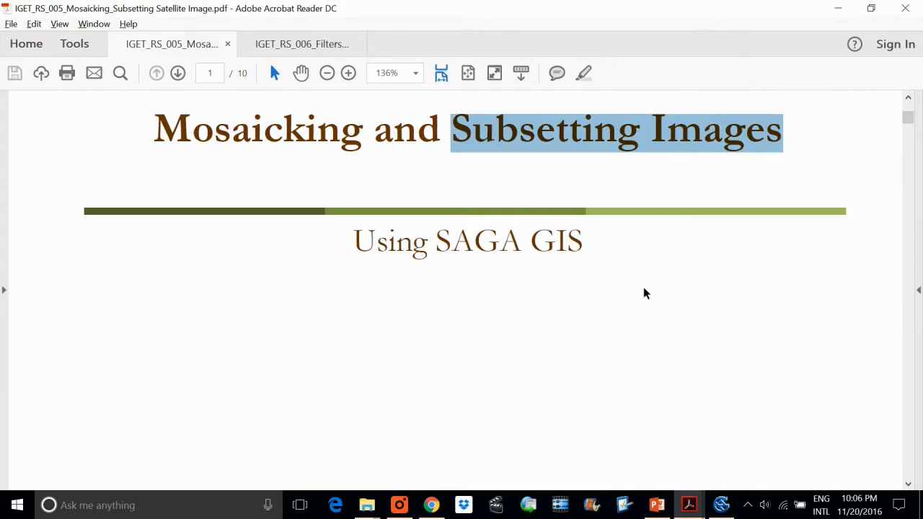
pyautogui.click(821, 167)
pyautogui.moveTo(908, 118); pyautogui.dragTo(908, 205)
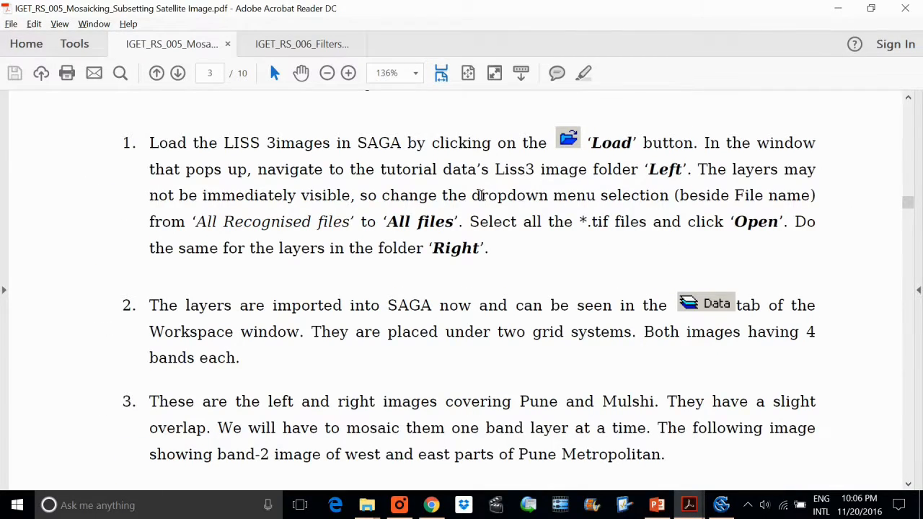
pyautogui.scroll(-9, 480, 196)
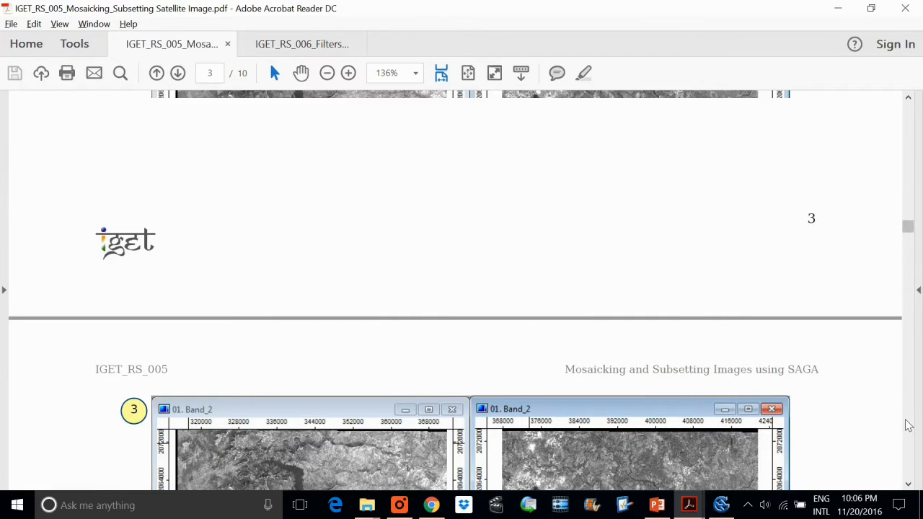
pyautogui.scroll(-10, 907, 424)
pyautogui.scroll(-10, 908, 426)
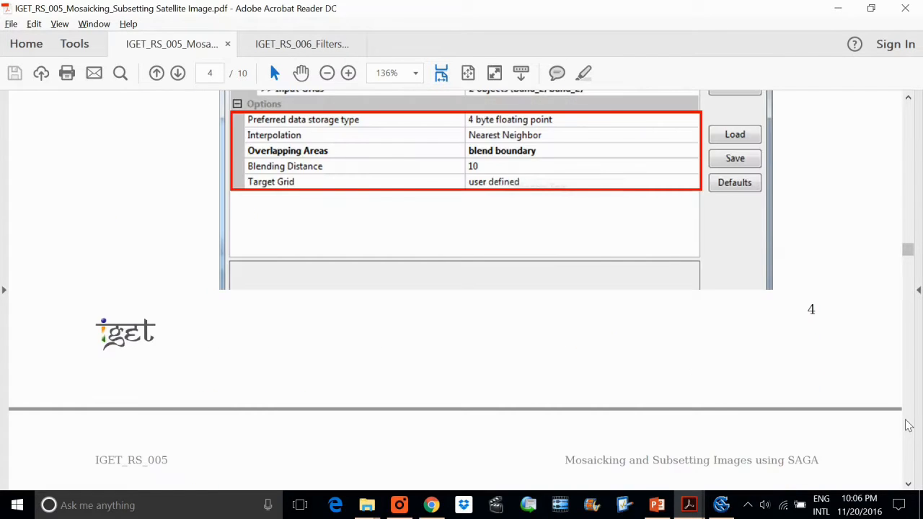
pyautogui.scroll(-5, 908, 425)
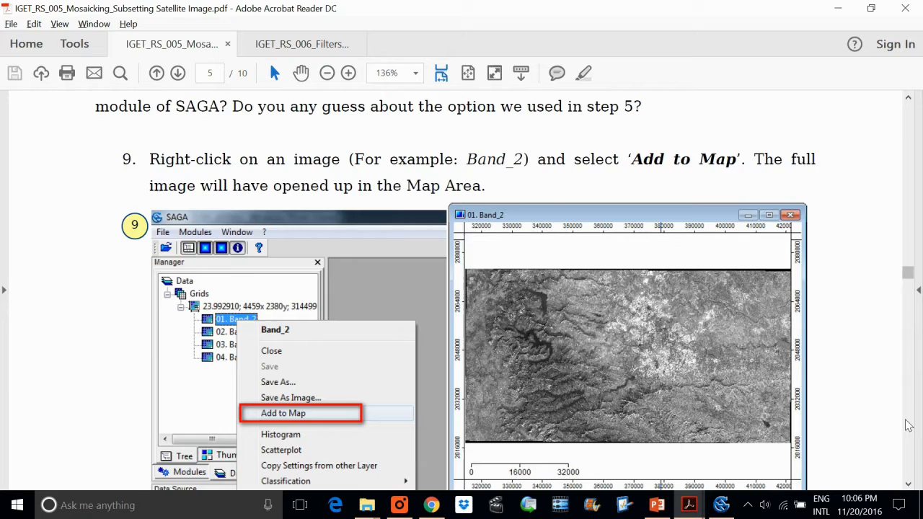
pyautogui.scroll(-5, 909, 425)
pyautogui.scroll(-5, 909, 426)
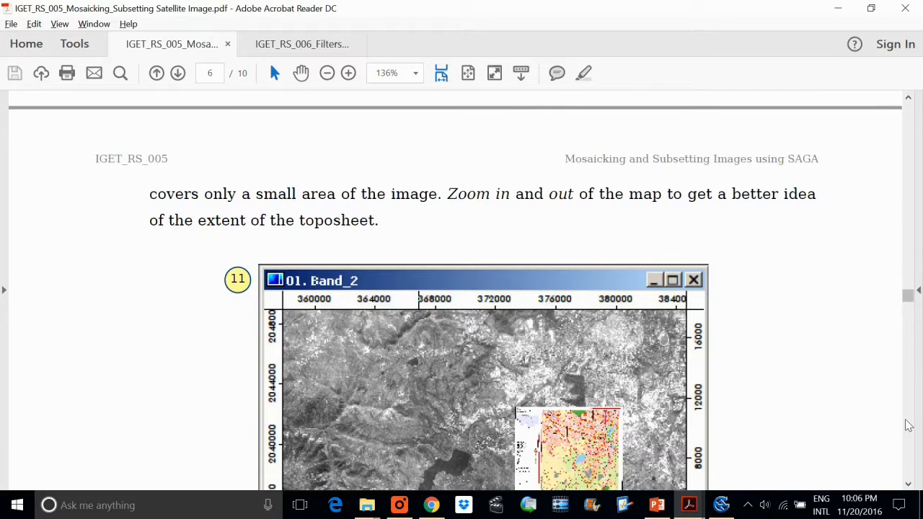
pyautogui.scroll(-5, 909, 426)
pyautogui.scroll(-5, 909, 425)
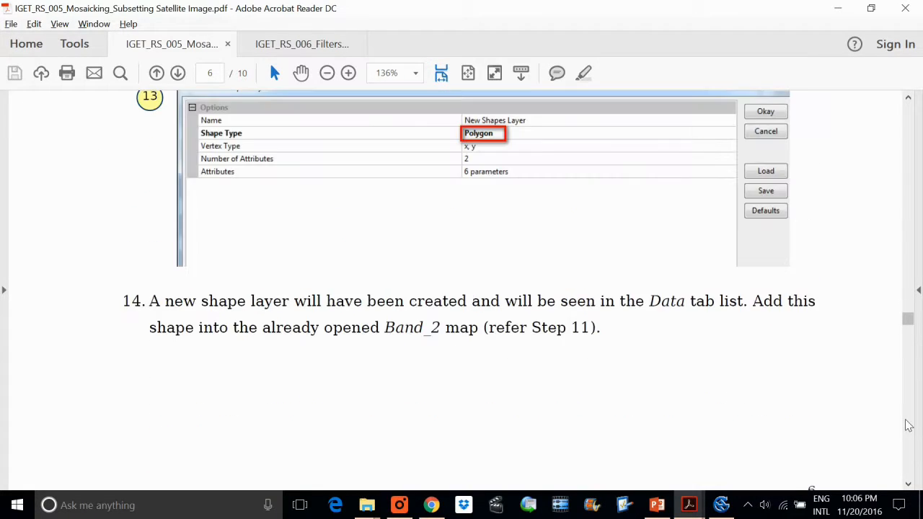
pyautogui.scroll(-5, 909, 425)
pyautogui.scroll(-2, 909, 425)
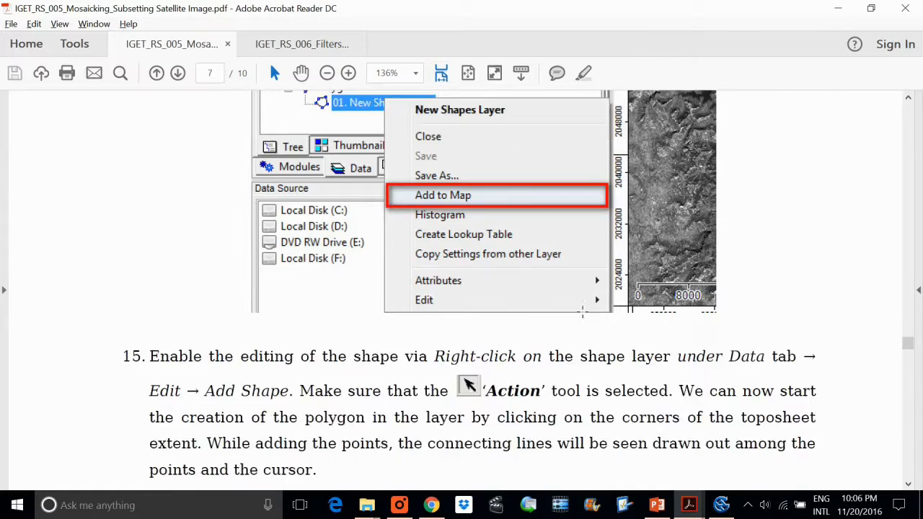
pyautogui.click(908, 365)
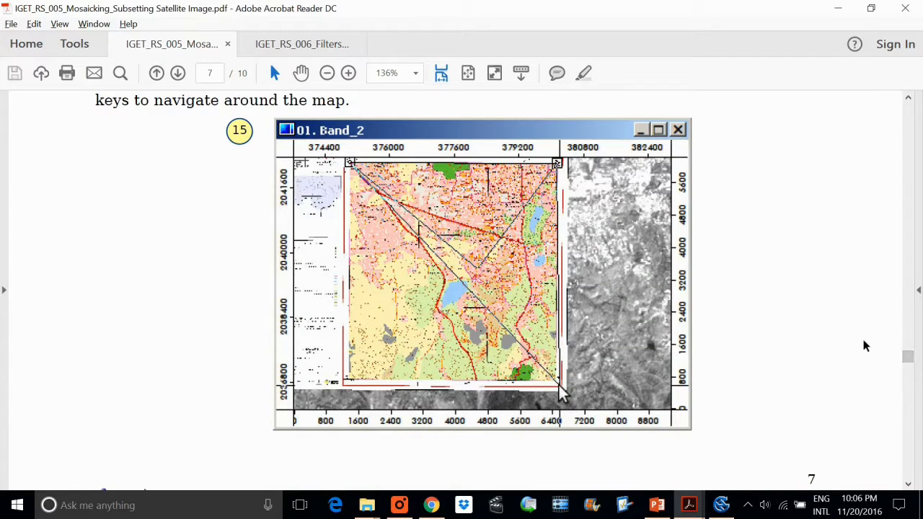
# Search the PDF for ".sgrd" and read the toposheet loading instruction in step 10 of Subsetting using a Polygon.
pyautogui.hotkey('ctrl', 'f')
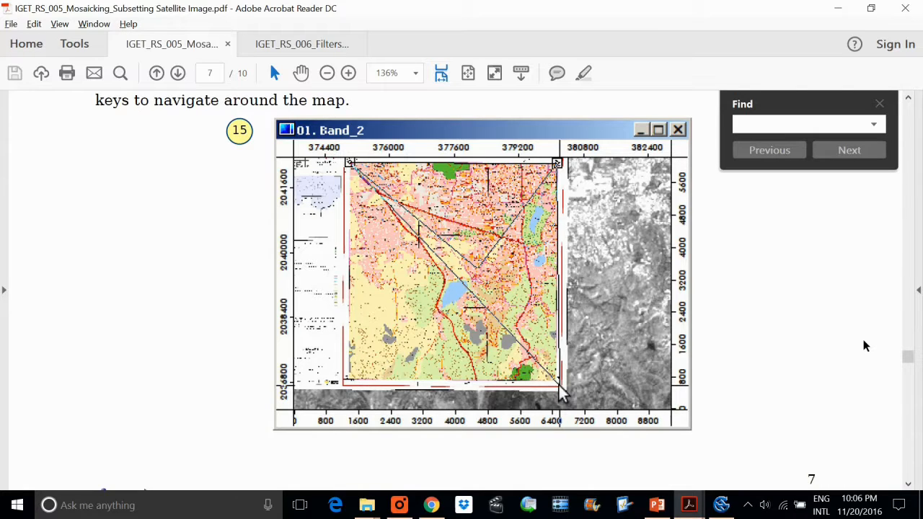
pyautogui.write('.')
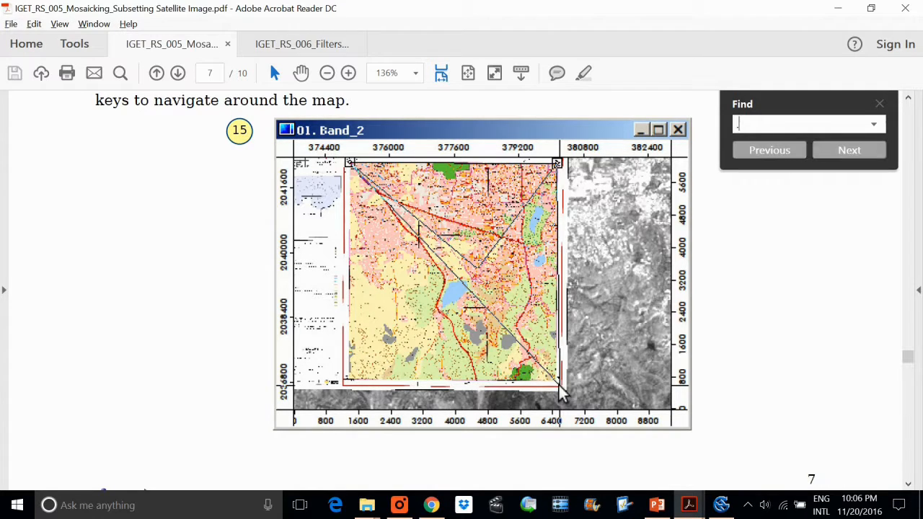
pyautogui.write('sgrd')
pyautogui.press('Return')
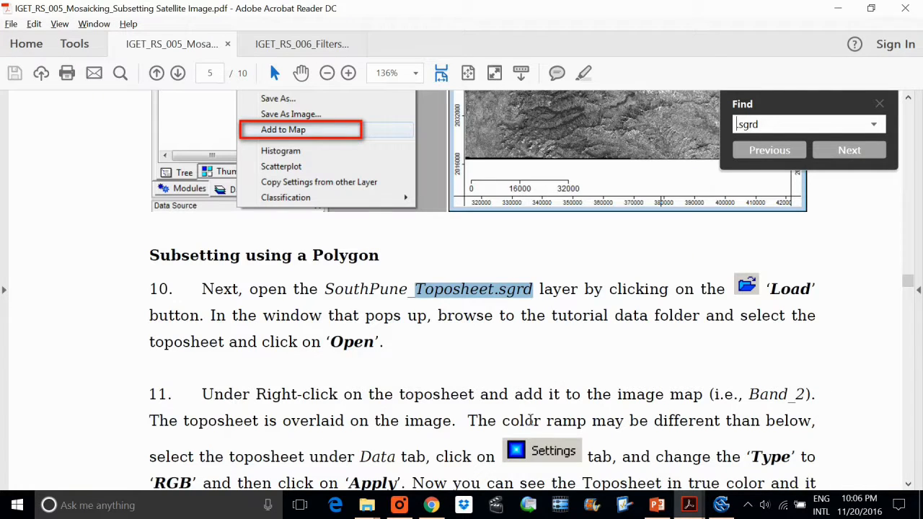
pyautogui.moveTo(319, 292); pyautogui.dragTo(537, 303)
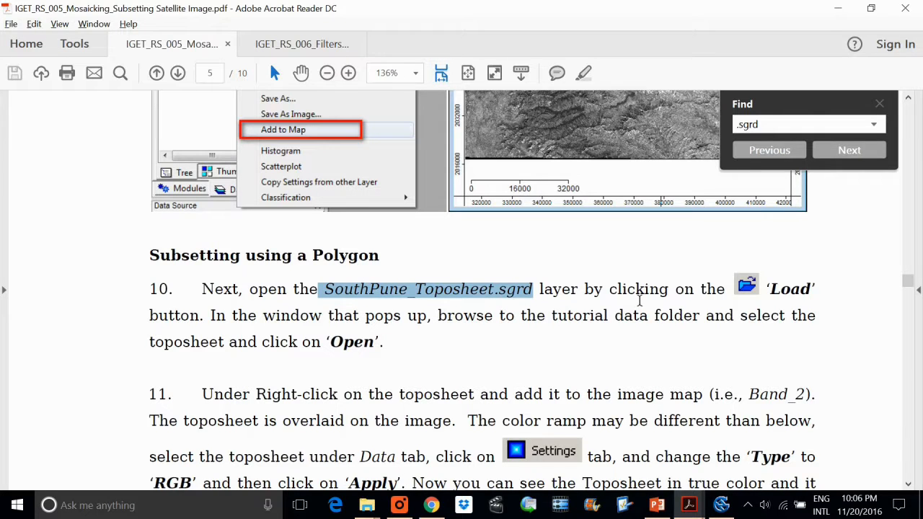
pyautogui.scroll(1, 638, 306)
pyautogui.click(137, 303)
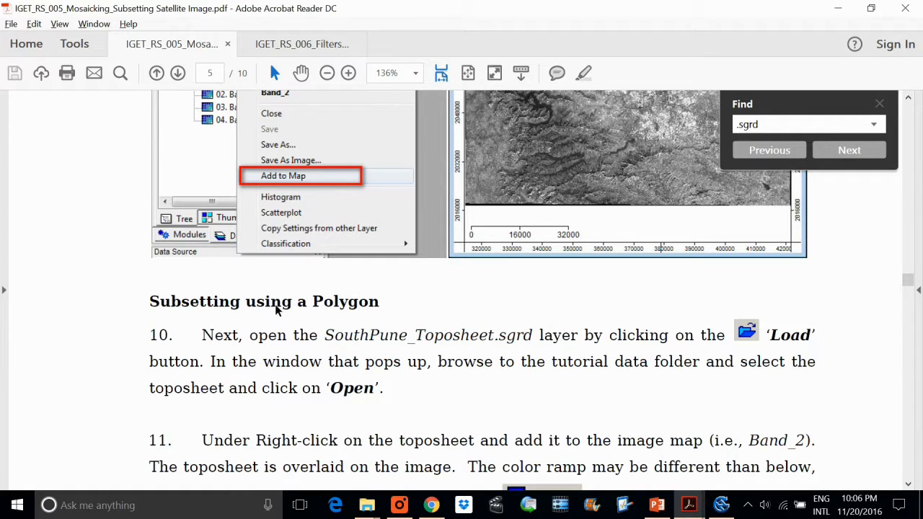
# Check the toposheet file in File Explorer's IGET_RS_005 Data folder against the layers loaded in SAGA, and switch back to the PDF.
pyautogui.hotkey('alt', 'Tab')
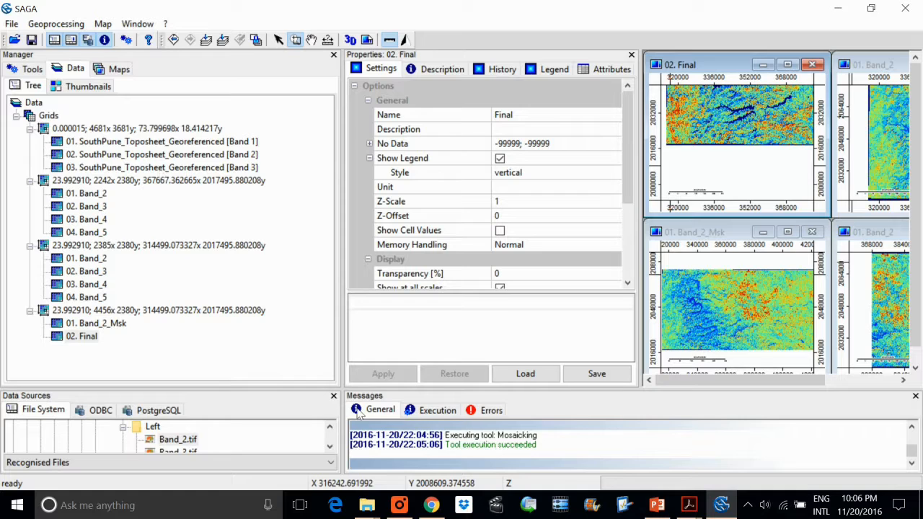
pyautogui.click(366, 504)
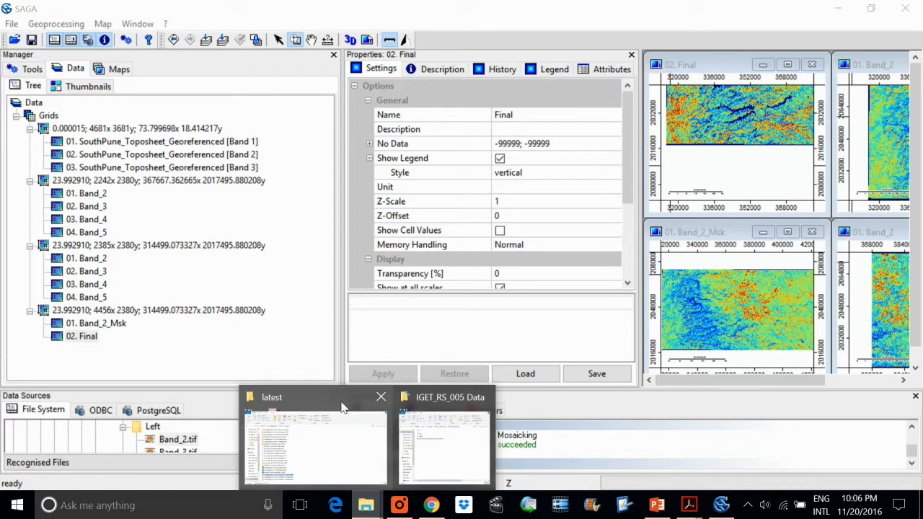
pyautogui.click(424, 408)
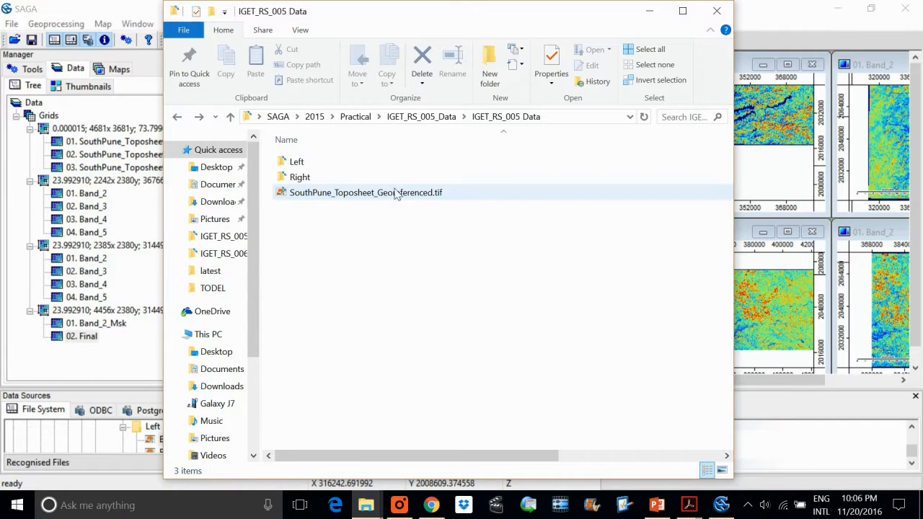
pyautogui.hotkey('alt', 'Tab')
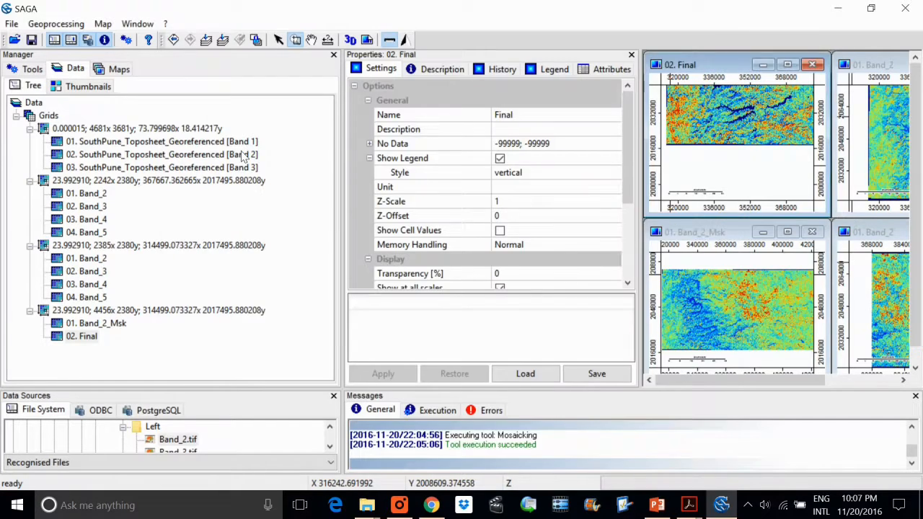
pyautogui.hotkey('alt', 'Tab')
pyautogui.click(689, 505)
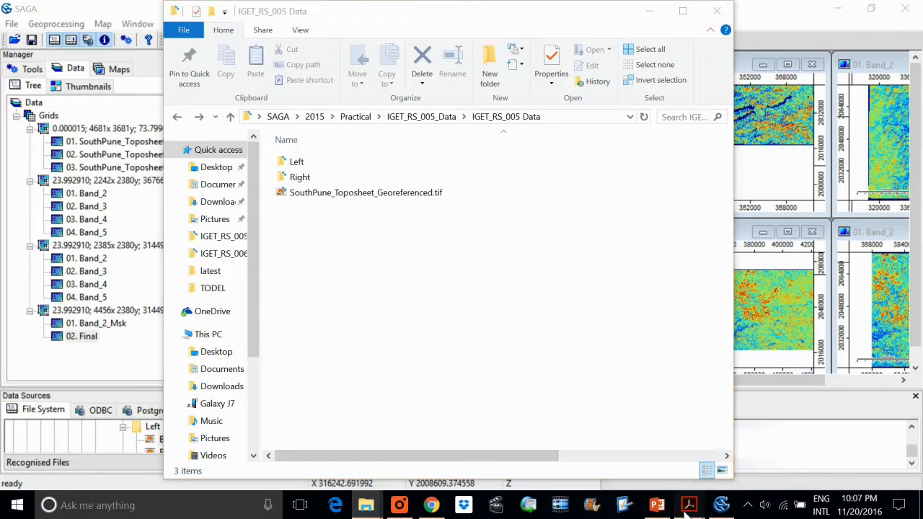
# Re-read the toposheet file name in step 10 of the IGET_RS_005 PDF and switch back to SAGA.
pyautogui.click(639, 432)
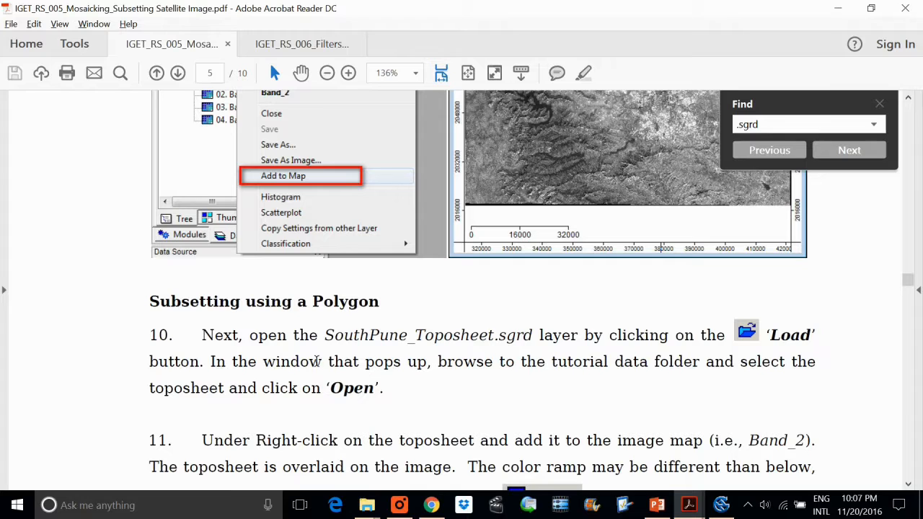
pyautogui.moveTo(422, 336); pyautogui.dragTo(532, 337)
pyautogui.click(470, 336)
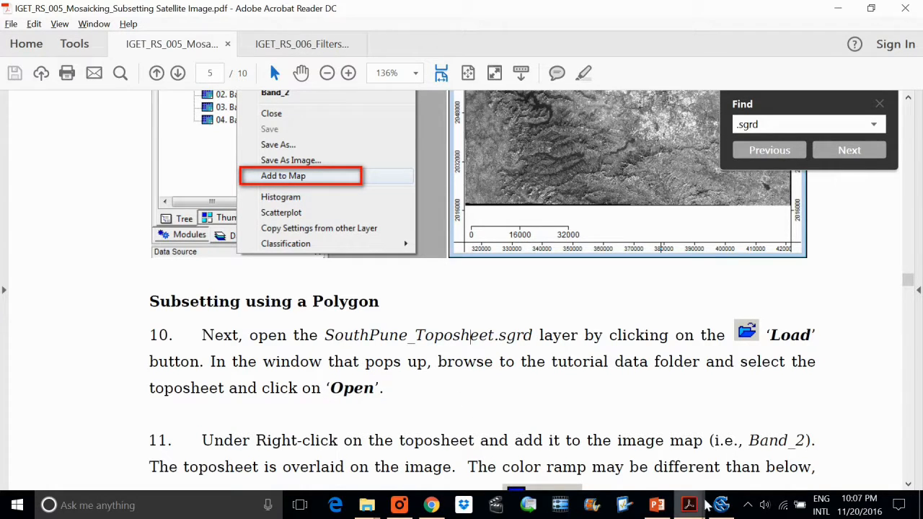
pyautogui.click(721, 505)
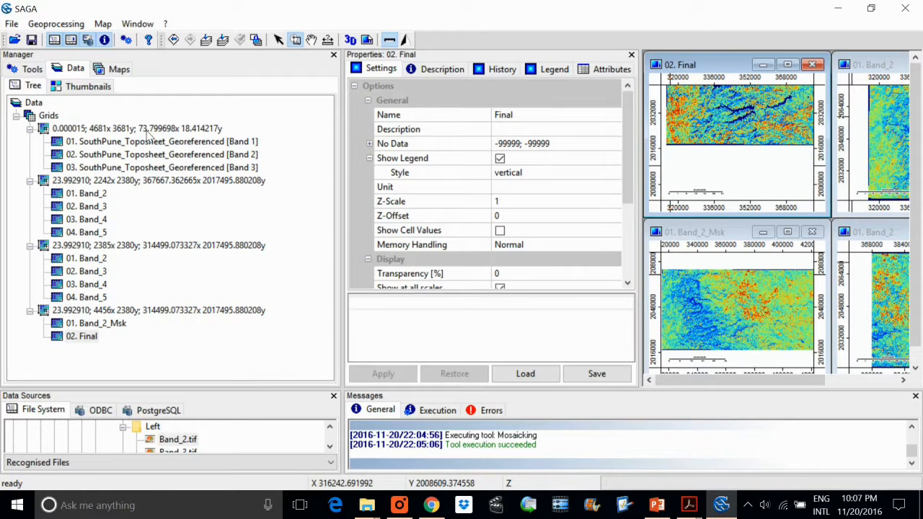
# Compare the projection in the descriptions of SouthPune_Toposheet_Georeferenced [Band 1] and the right image's Band_2.
pyautogui.click(175, 130)
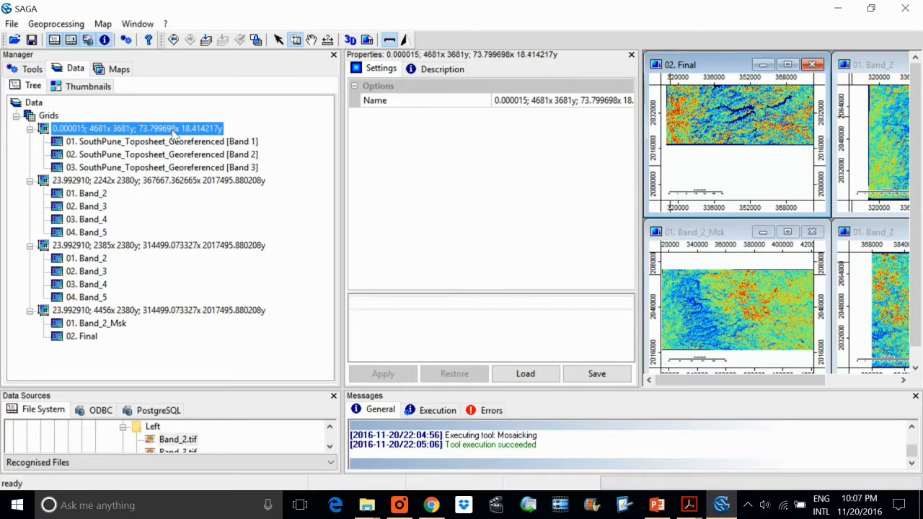
pyautogui.click(101, 143)
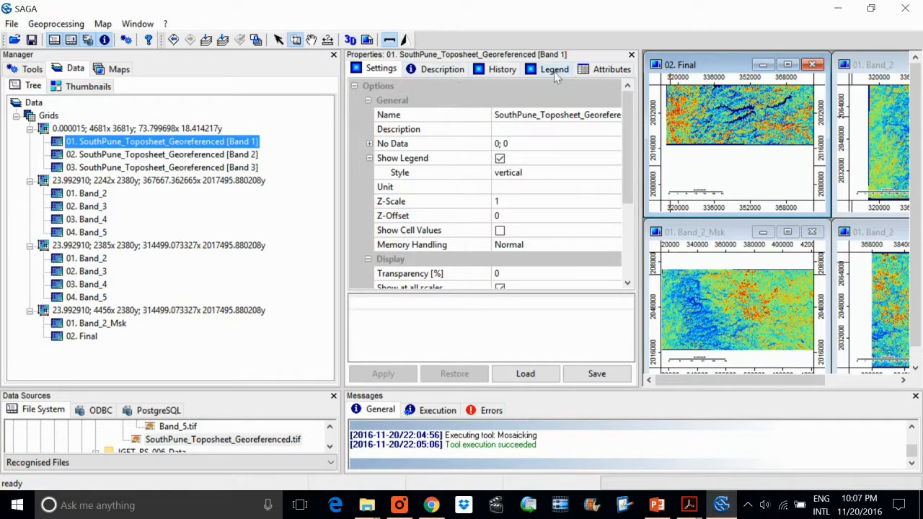
pyautogui.click(606, 70)
pyautogui.click(423, 73)
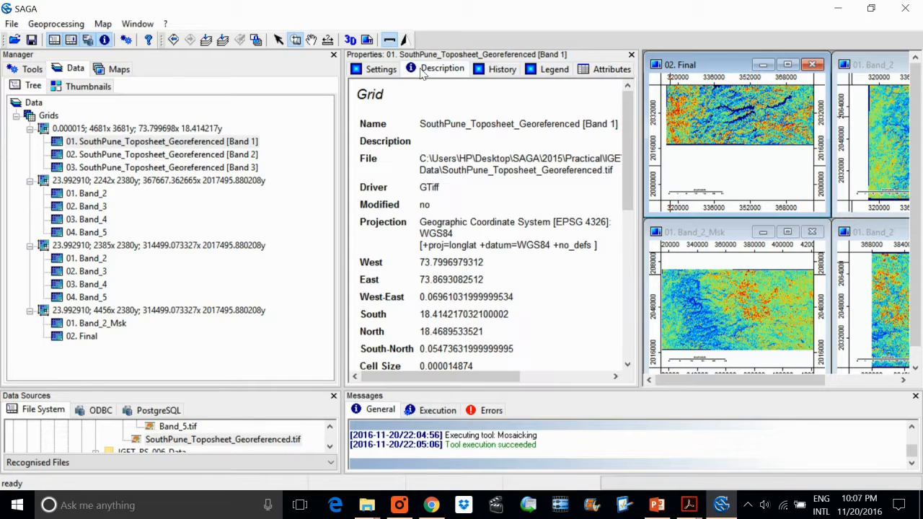
pyautogui.moveTo(420, 223); pyautogui.dragTo(453, 234)
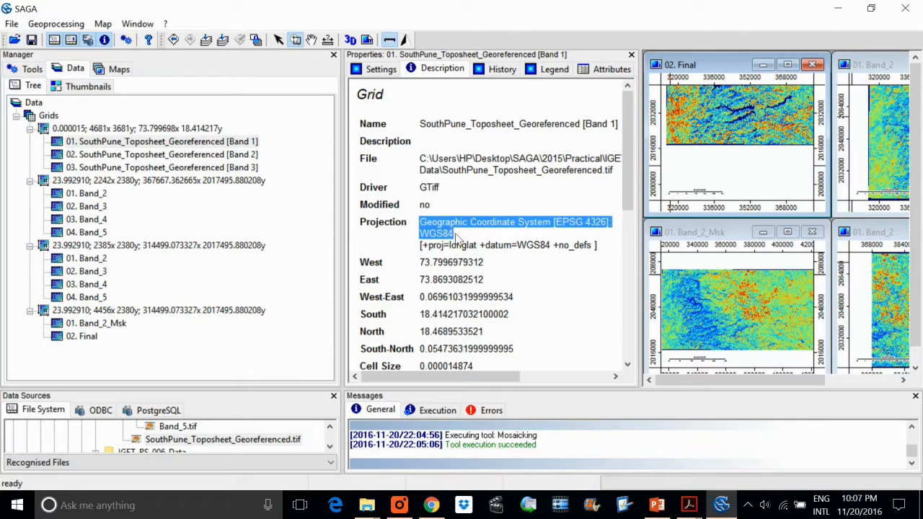
pyautogui.click(87, 193)
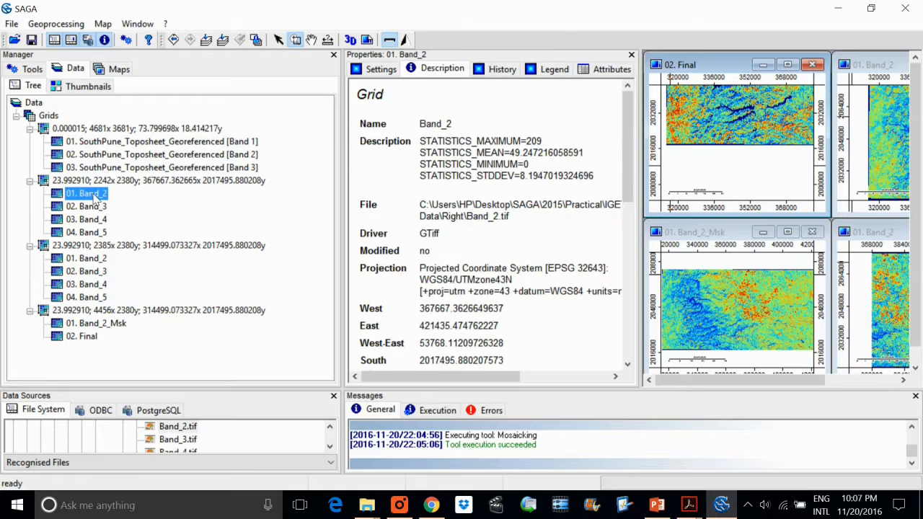
pyautogui.scroll(-1, 521, 257)
pyautogui.moveTo(420, 233); pyautogui.dragTo(561, 270)
pyautogui.click(495, 257)
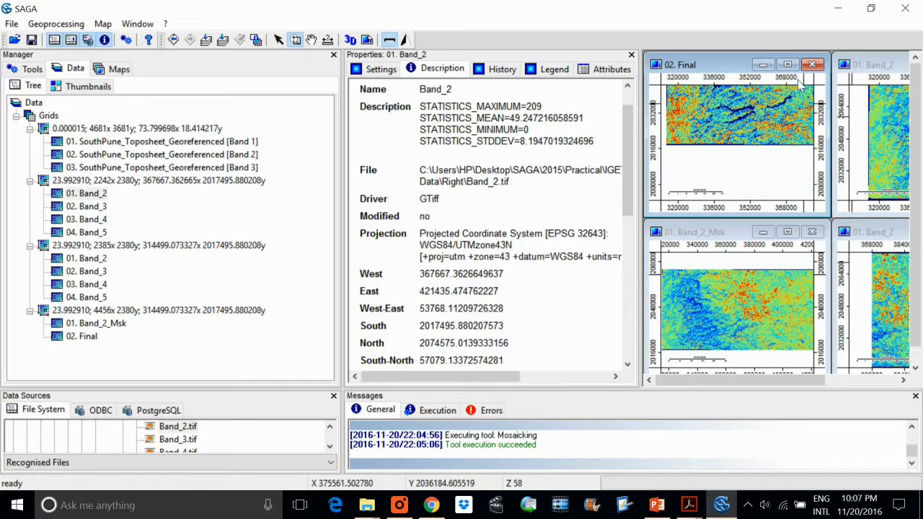
# Close all open map windows and add the Final grid to a new map.
pyautogui.click(137, 23)
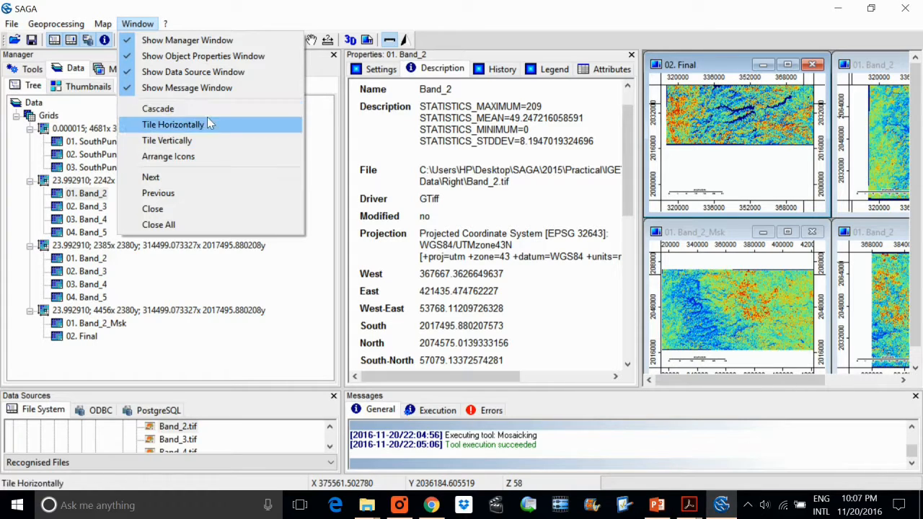
pyautogui.click(159, 224)
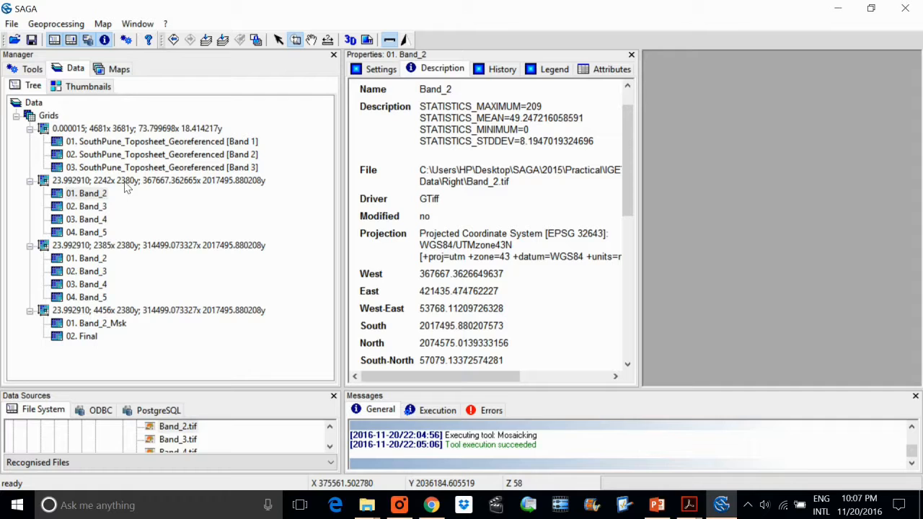
pyautogui.click(90, 339)
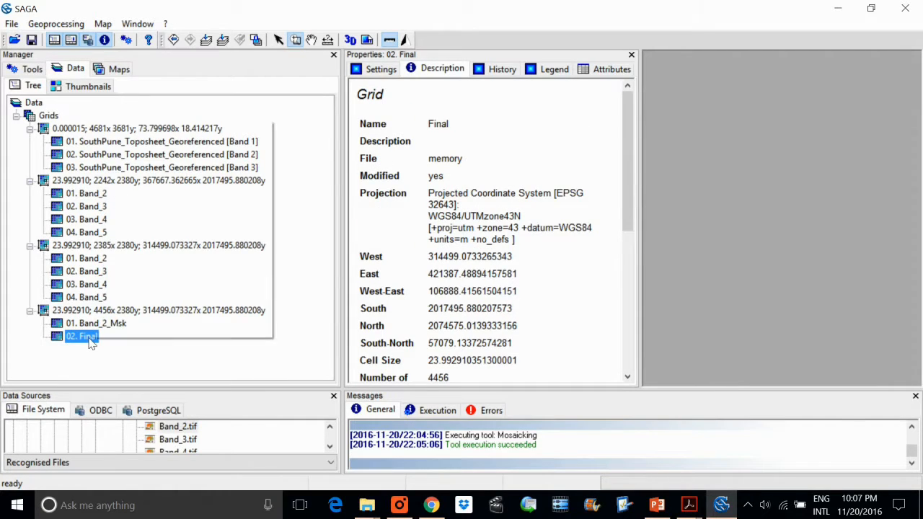
pyautogui.rightClick(91, 340)
pyautogui.click(154, 166)
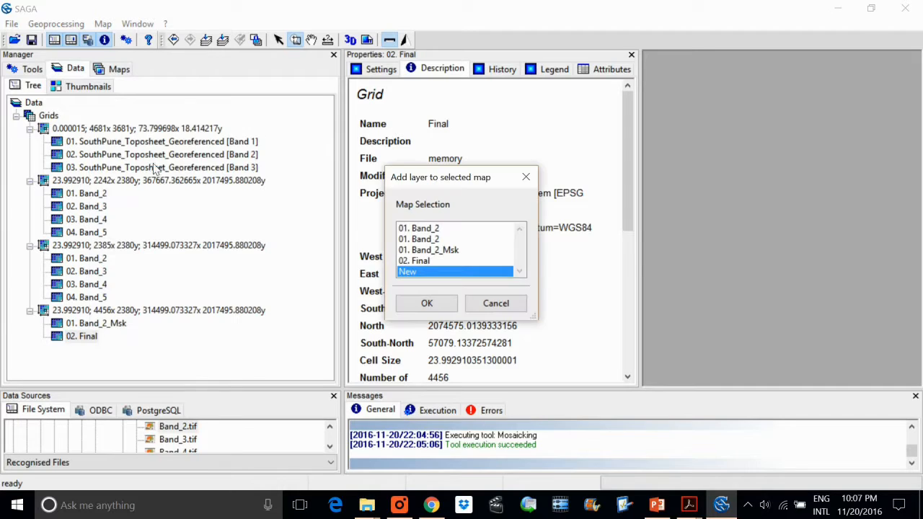
pyautogui.click(427, 303)
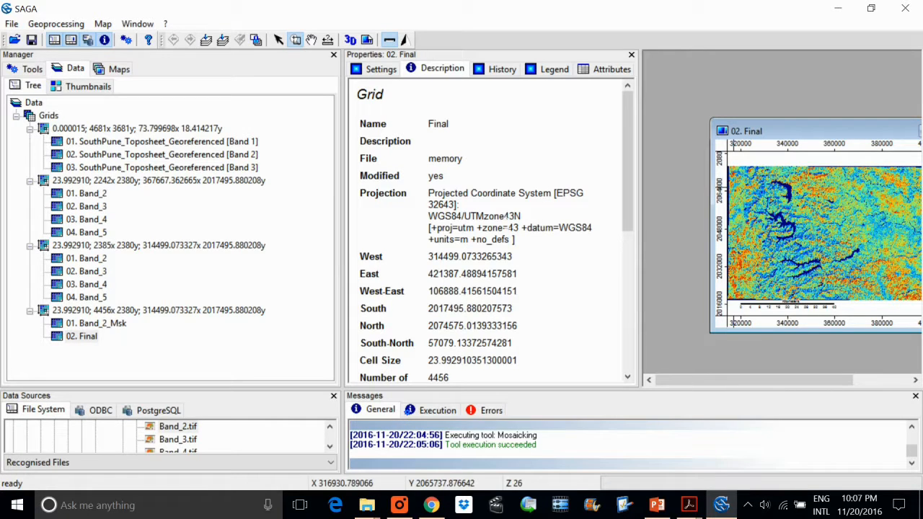
# Narrow the Manager and Properties panels and add SouthPune_Toposheet_Georeferenced [Band 1] to the most recent 02. Final map.
pyautogui.moveTo(346, 249); pyautogui.dragTo(225, 249)
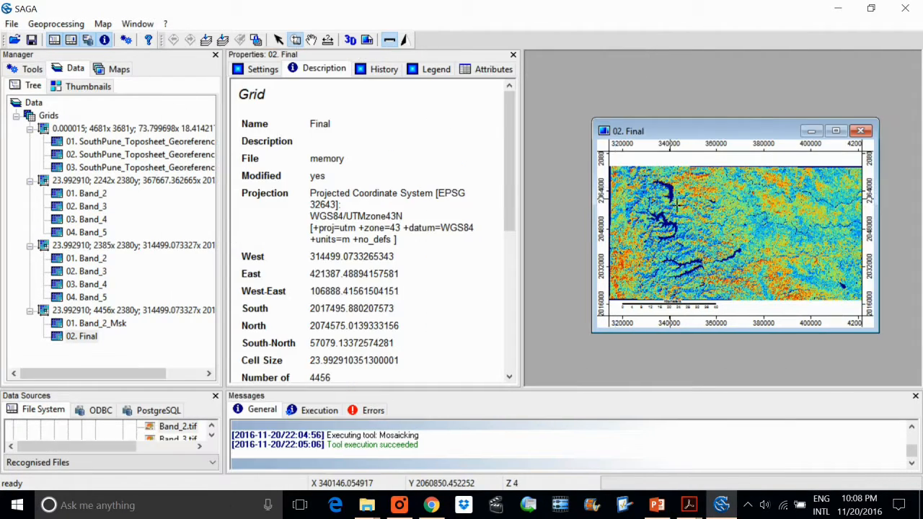
pyautogui.moveTo(529, 271); pyautogui.dragTo(396, 252)
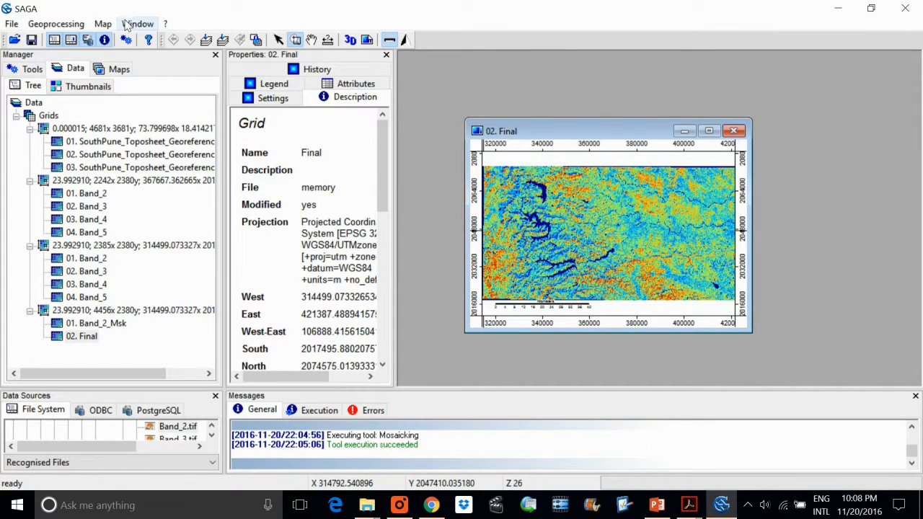
pyautogui.click(136, 143)
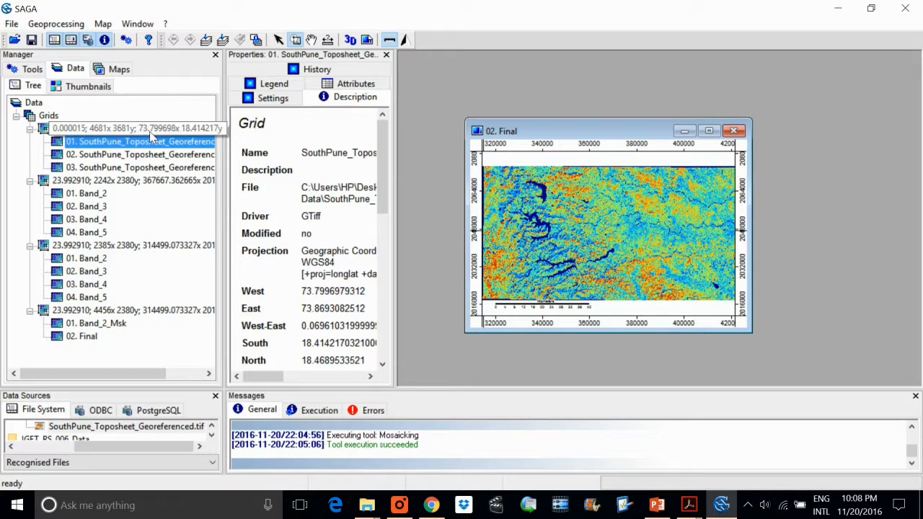
pyautogui.rightClick(139, 145)
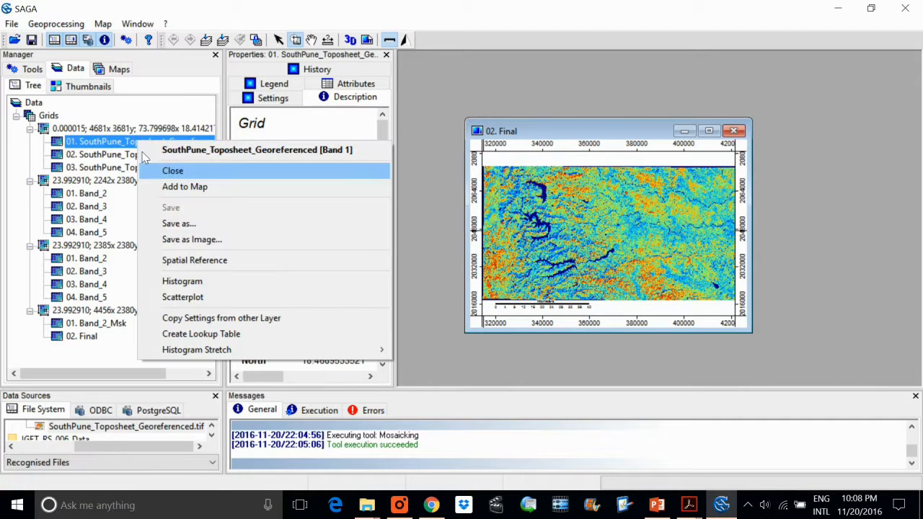
pyautogui.click(227, 187)
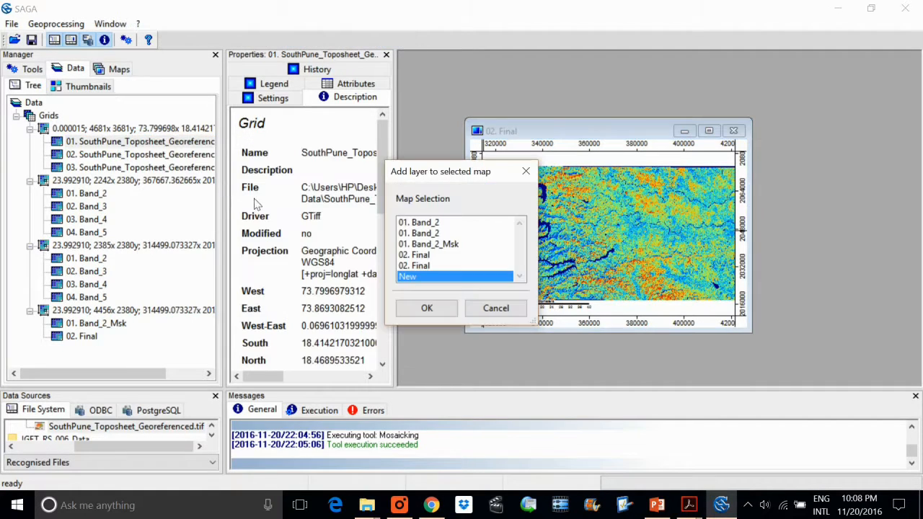
pyautogui.click(417, 265)
pyautogui.click(426, 307)
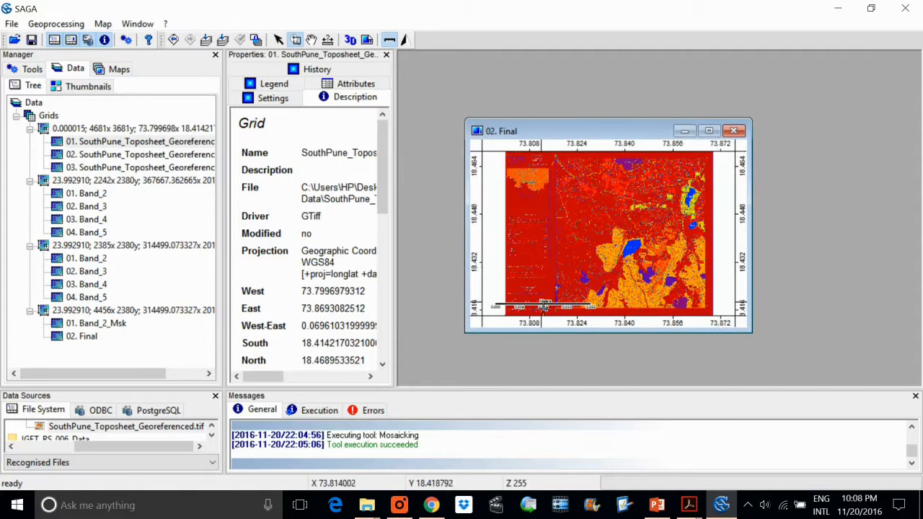
# Maximize the Final map window and zoom out around the toposheet.
pyautogui.moveTo(560, 132); pyautogui.dragTo(557, 98)
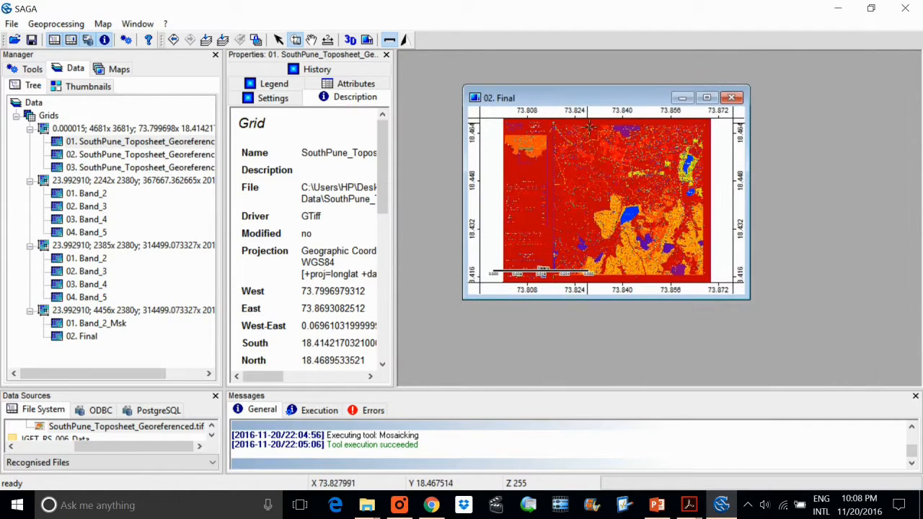
pyautogui.doubleClick(624, 96)
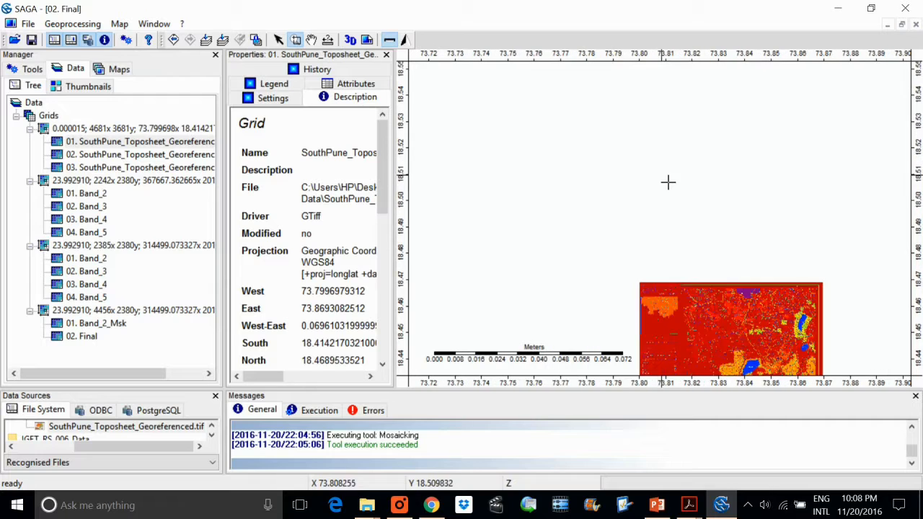
pyautogui.rightClick(736, 267)
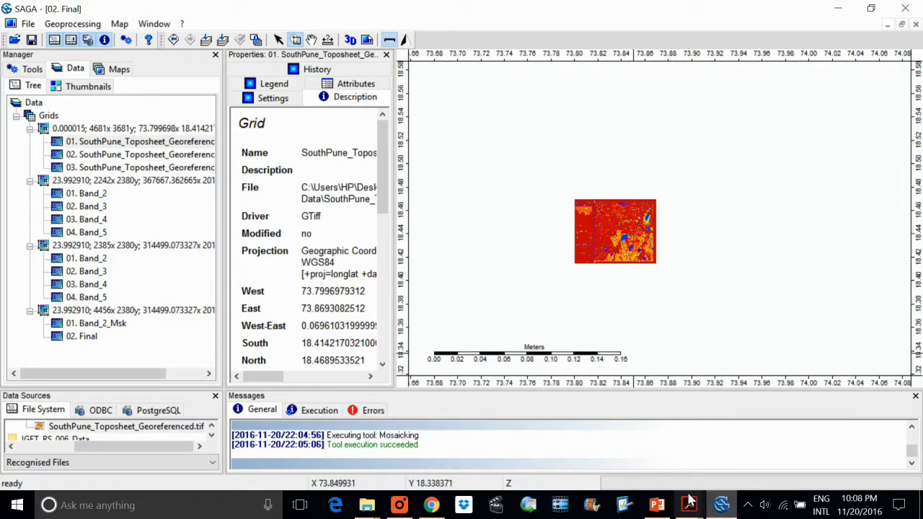
# Look at the overlay figure for step 11 in the PDF and compare it with the Final map in SAGA at full extent.
pyautogui.moveTo(689, 505)
pyautogui.click(611, 441)
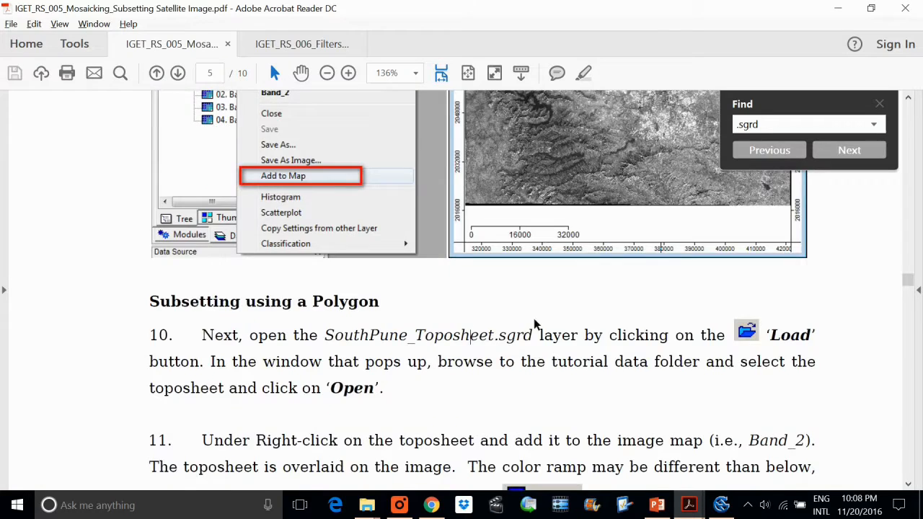
pyautogui.scroll(-5, 534, 280)
pyautogui.scroll(-8, 418, 438)
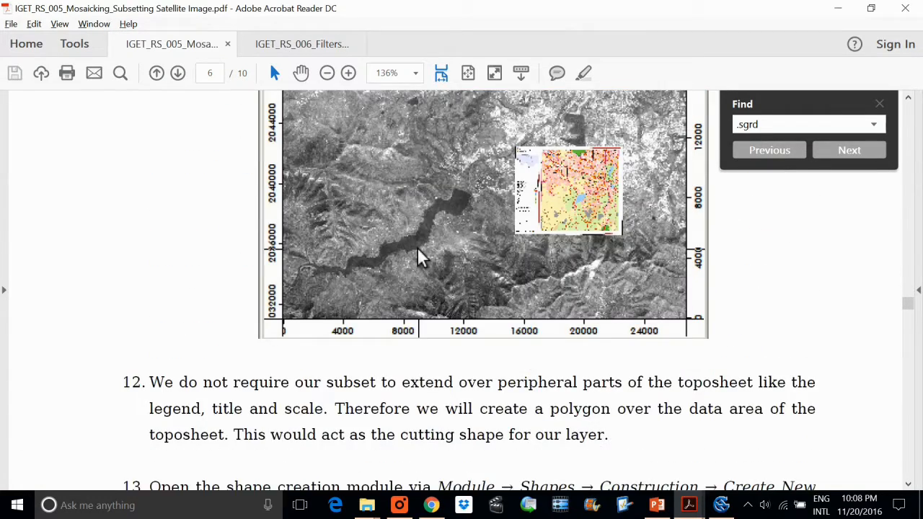
pyautogui.scroll(1, 422, 303)
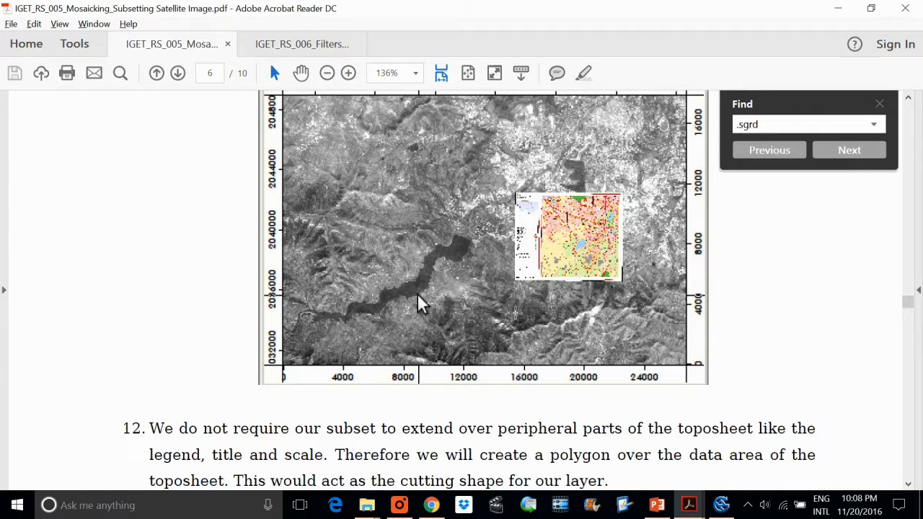
pyautogui.hotkey('alt', 'Tab')
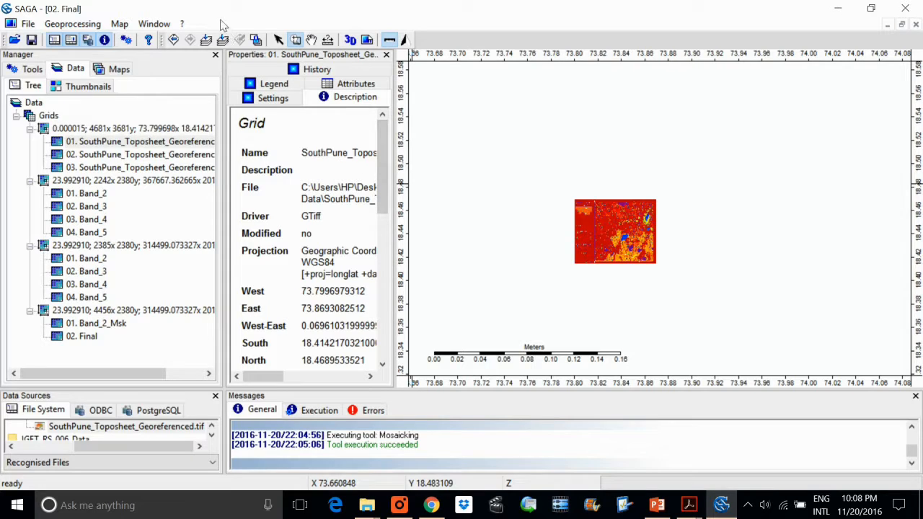
pyautogui.click(207, 41)
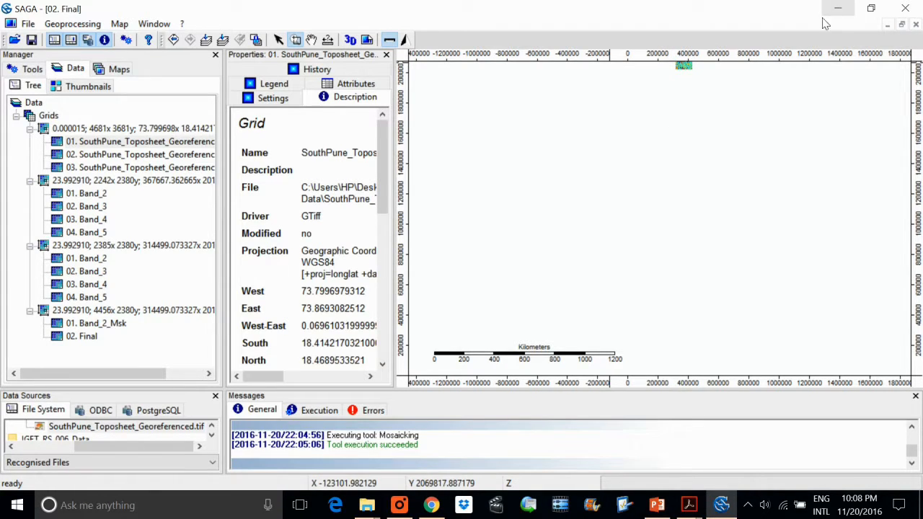
# Return to the PDF, re-read the SouthPune_Toposheet.sgrd loading instruction in step 10, and check it against the grids loaded in SAGA.
pyautogui.hotkey('alt', 'Tab')
pyautogui.scroll(-2, 418, 285)
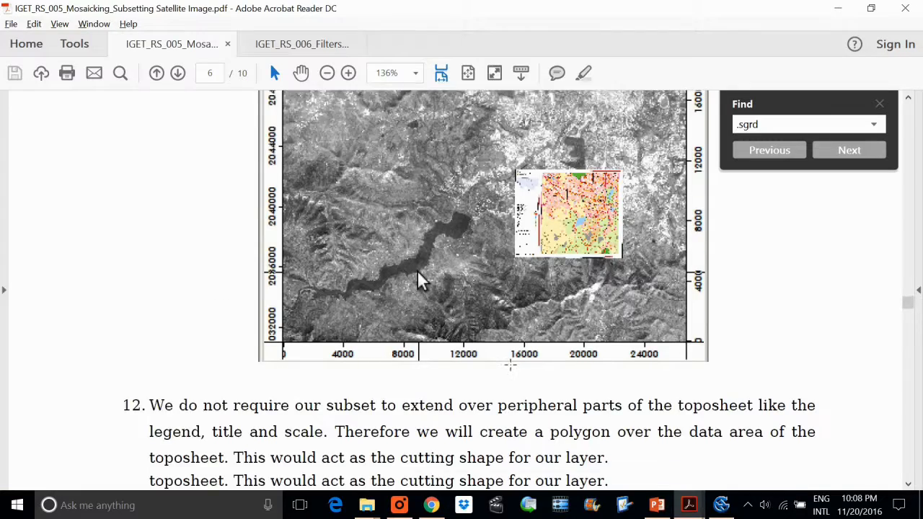
pyautogui.scroll(6, 418, 280)
pyautogui.scroll(5, 524, 315)
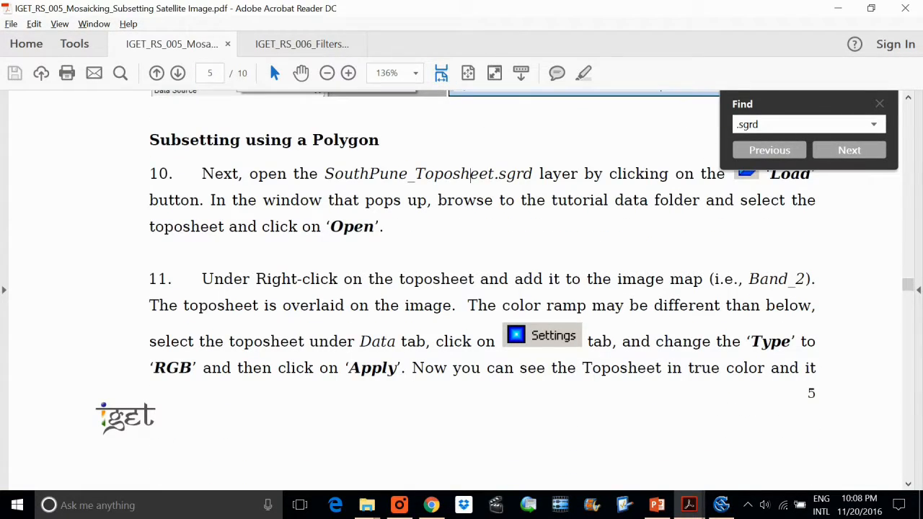
pyautogui.moveTo(538, 176); pyautogui.dragTo(249, 176)
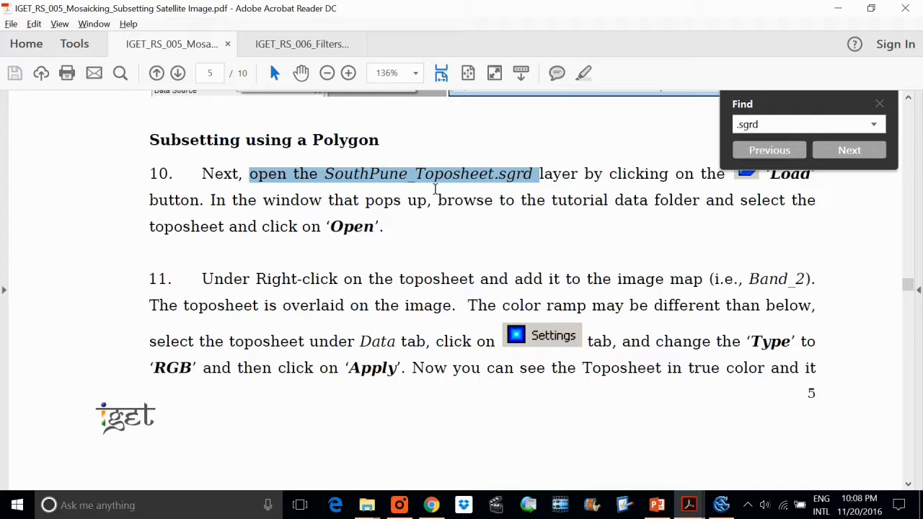
pyautogui.click(435, 189)
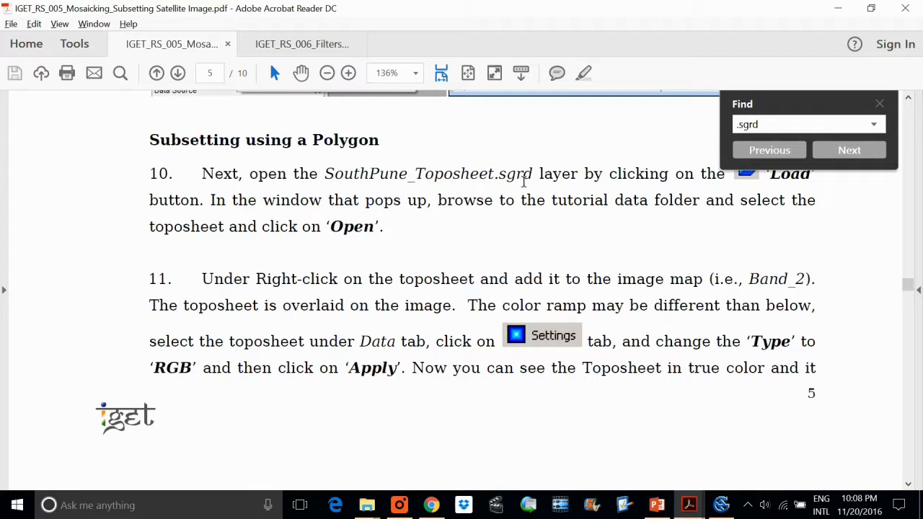
pyautogui.moveTo(524, 178); pyautogui.dragTo(389, 177)
pyautogui.hotkey('alt', 'Tab')
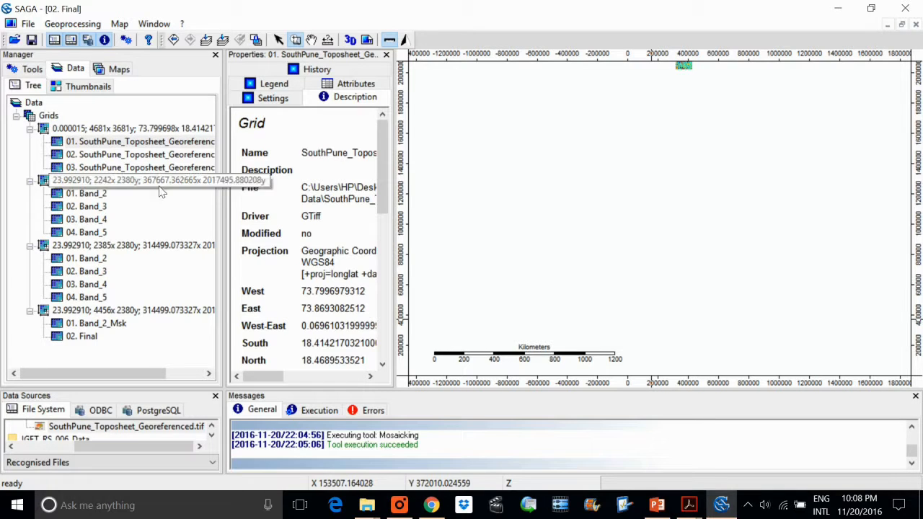
# Switch back to the PDF and read on from step 10 to the toposheet overlay instructions and figure of step 11.
pyautogui.hotkey('alt', 'Tab')
pyautogui.click(472, 177)
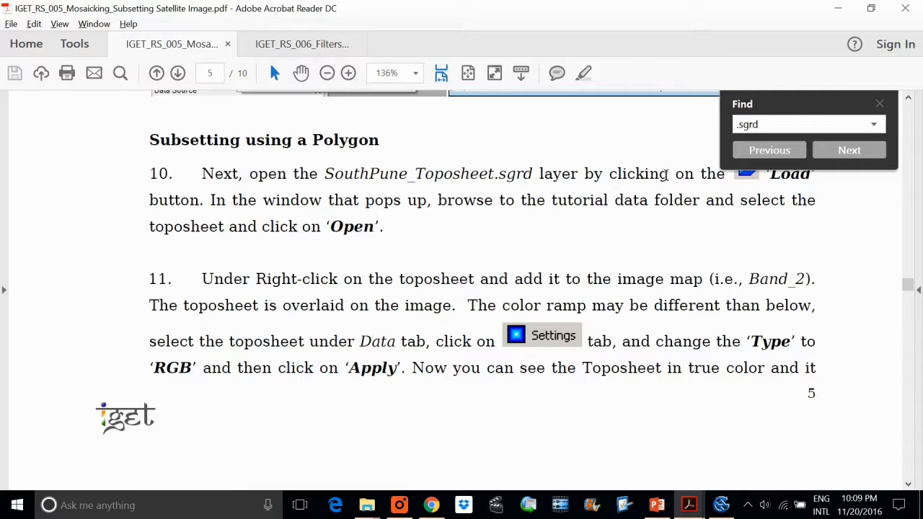
pyautogui.moveTo(324, 201); pyautogui.dragTo(526, 186)
pyautogui.click(515, 183)
pyautogui.scroll(-12, 494, 342)
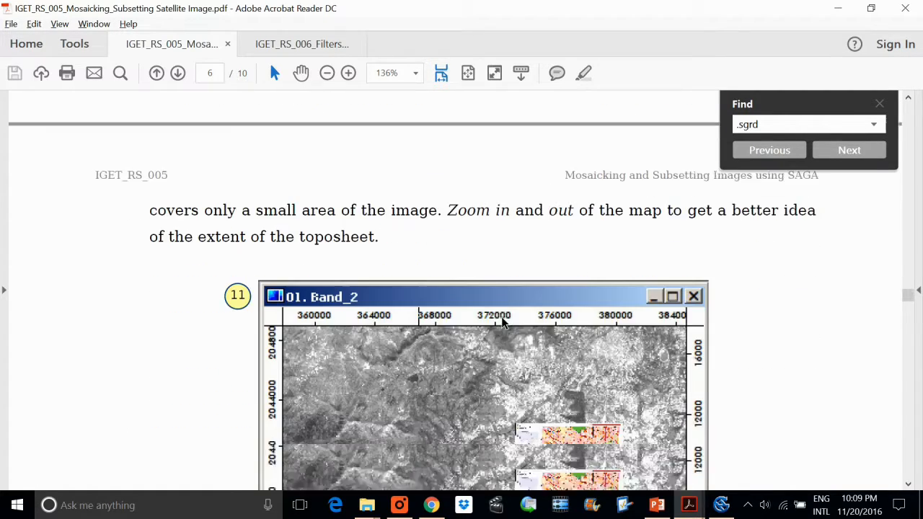
# Read steps 12 and 13 of the PDF on creating a polygon shapes layer over the toposheet, and check the step 14 figure.
pyautogui.scroll(-10, 505, 322)
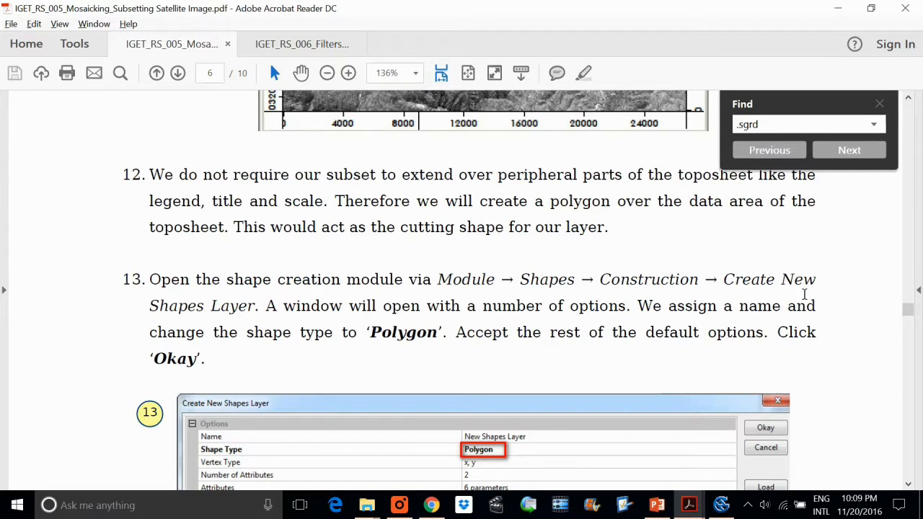
pyautogui.scroll(-2, 724, 308)
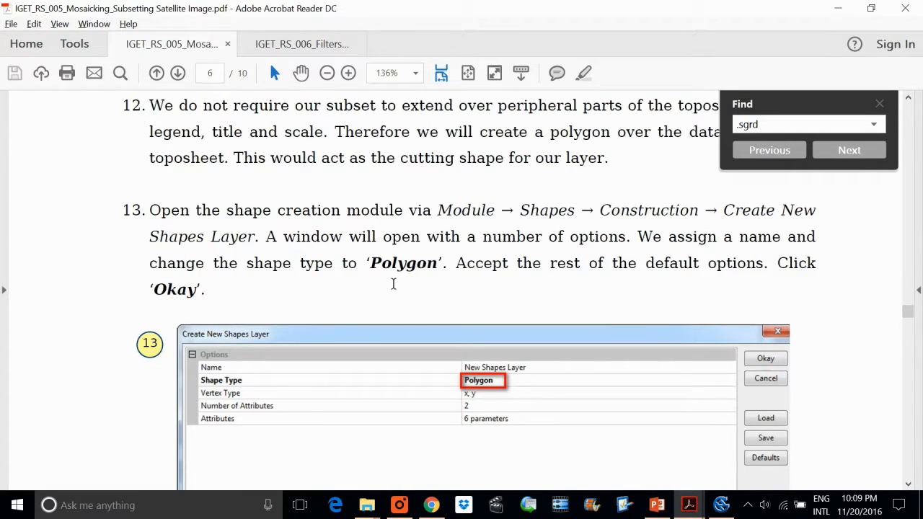
pyautogui.scroll(-9, 411, 299)
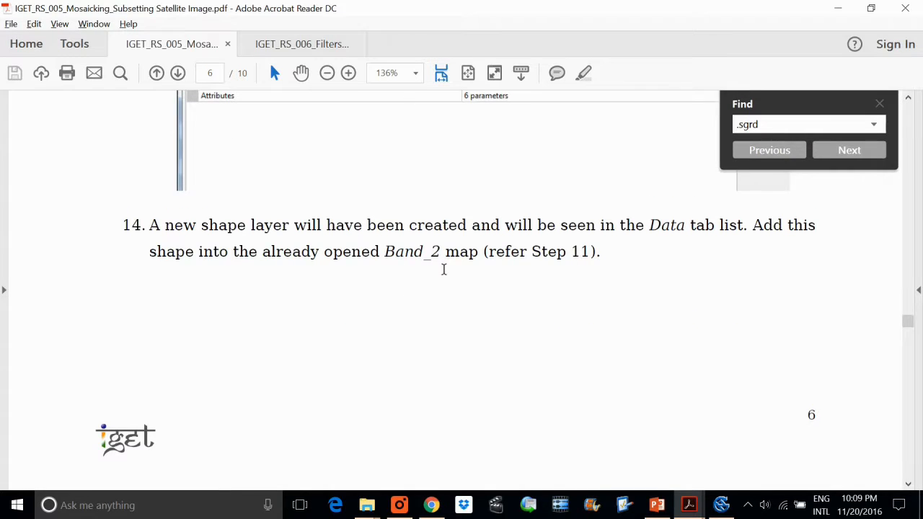
pyautogui.scroll(-2, 447, 274)
pyautogui.scroll(7, 542, 272)
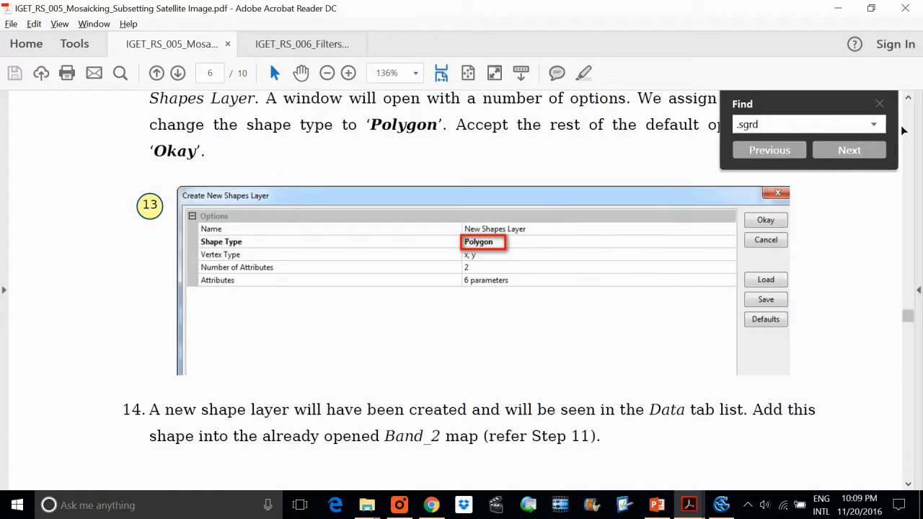
pyautogui.scroll(20, 548, 273)
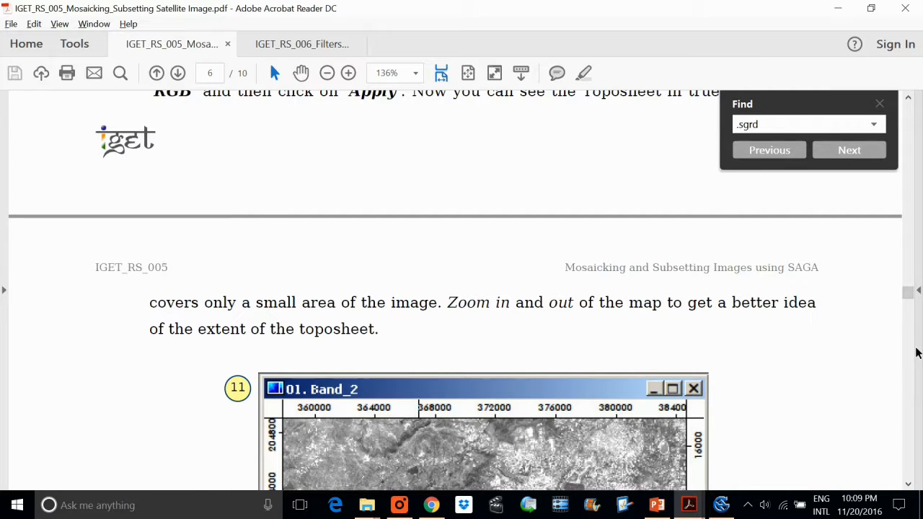
pyautogui.scroll(-10, 915, 354)
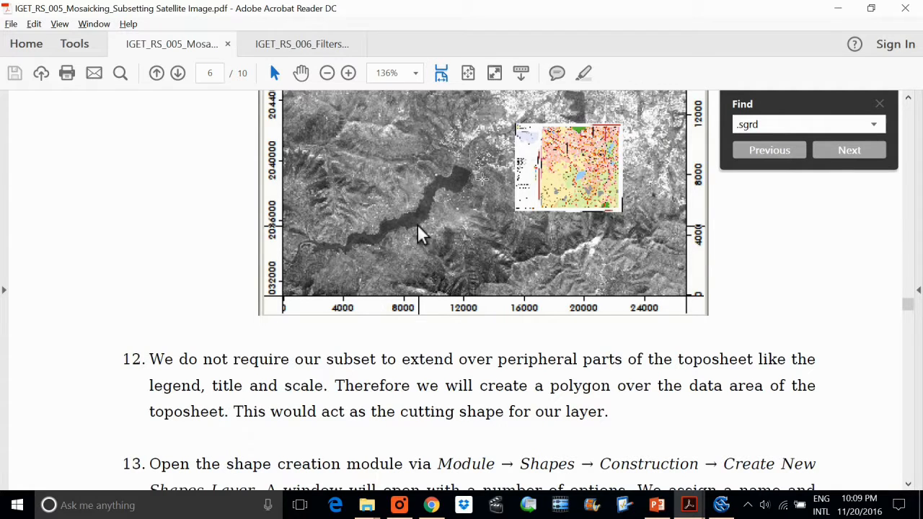
pyautogui.scroll(-20, 422, 235)
pyautogui.scroll(-20, 462, 288)
pyautogui.scroll(16, 462, 288)
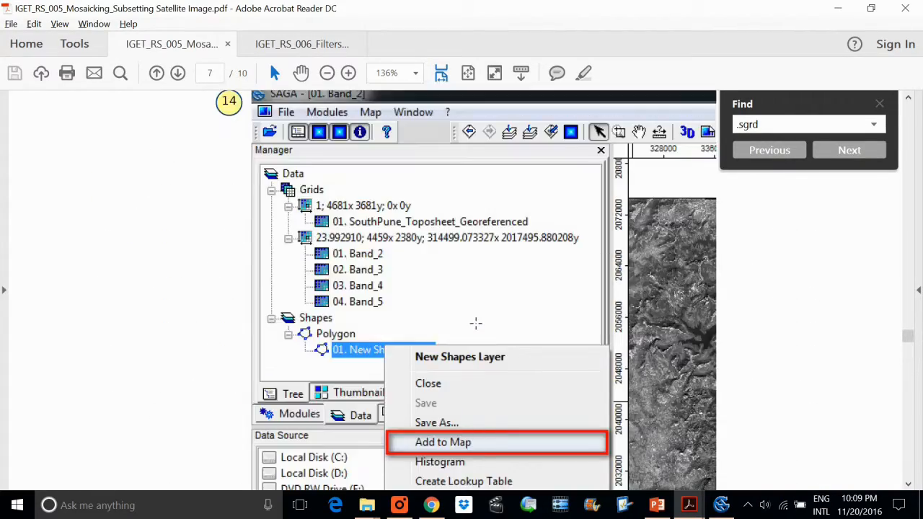
pyautogui.scroll(14, 470, 324)
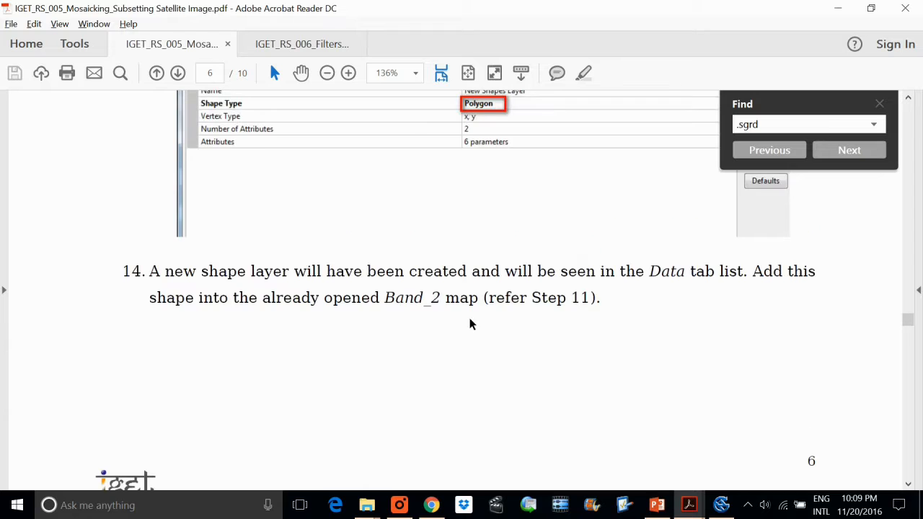
pyautogui.scroll(4, 569, 309)
pyautogui.scroll(3, 622, 205)
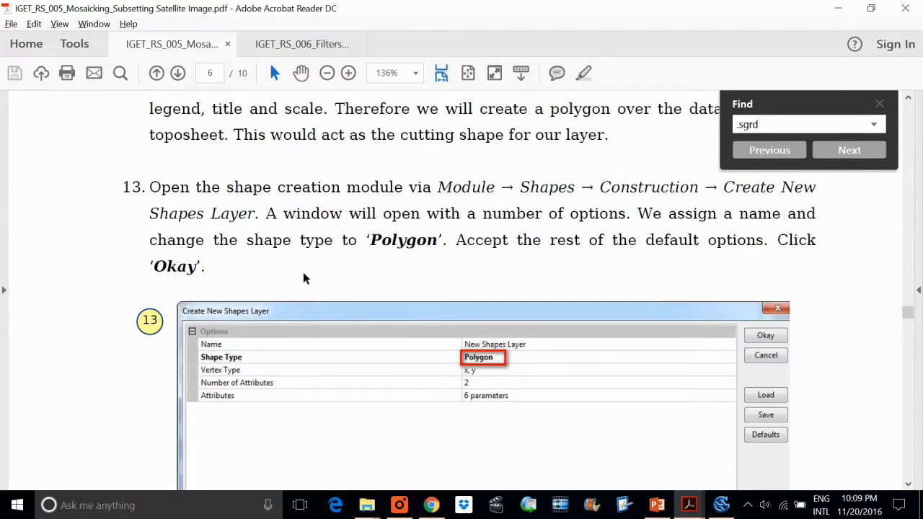
# Read steps 14 and 15 on adding the new shapes layer to the map and drawing the polygon around the toposheet's corners.
pyautogui.scroll(-3, 361, 246)
pyautogui.scroll(-12, 499, 227)
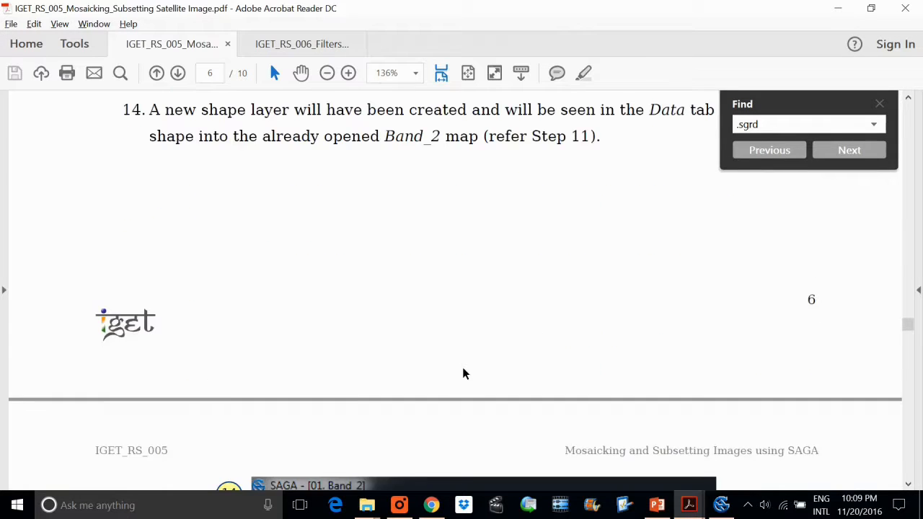
pyautogui.scroll(-3, 469, 376)
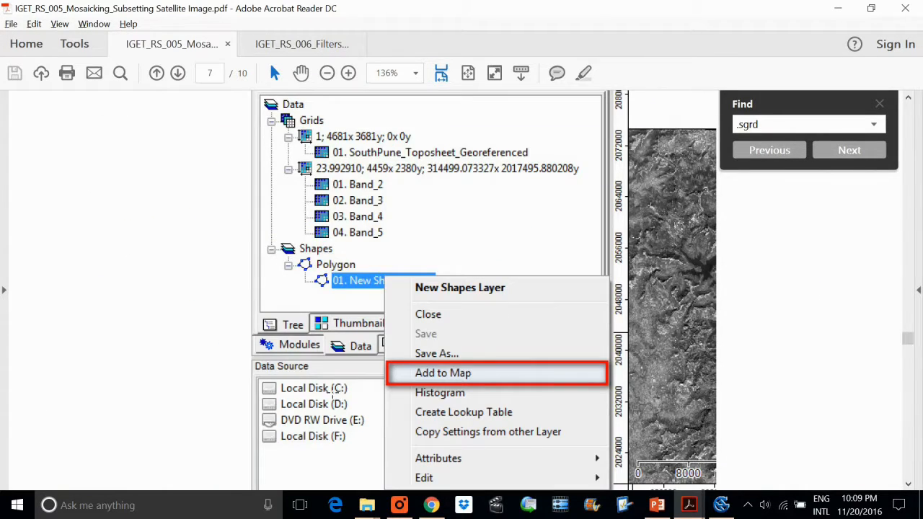
pyautogui.scroll(-8, 461, 289)
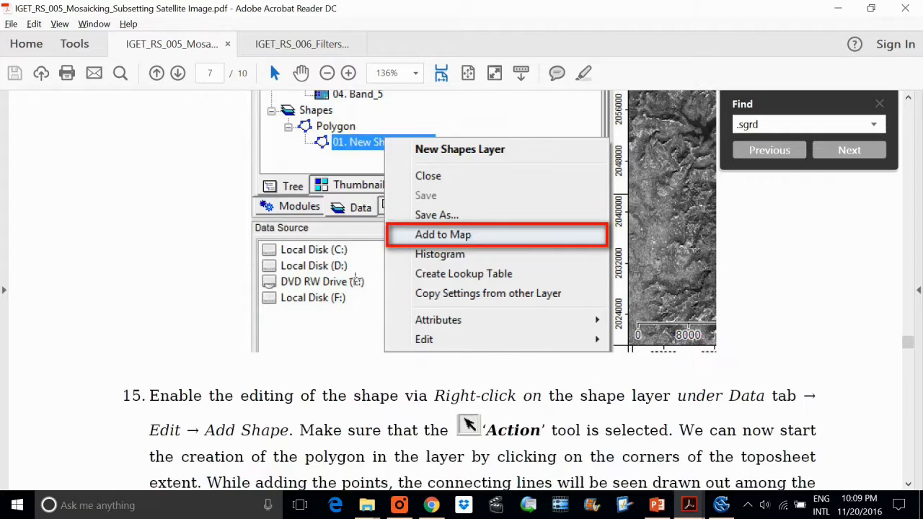
pyautogui.scroll(-2, 462, 289)
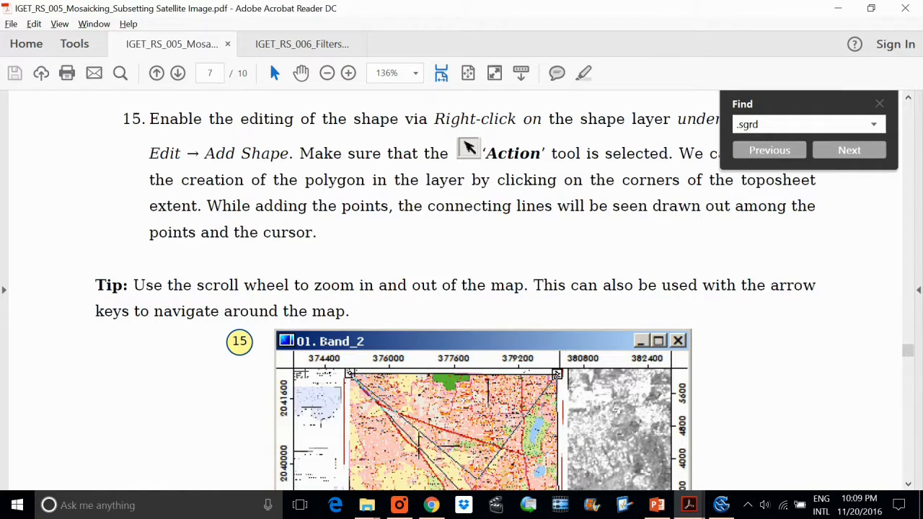
pyautogui.scroll(2, 500, 289)
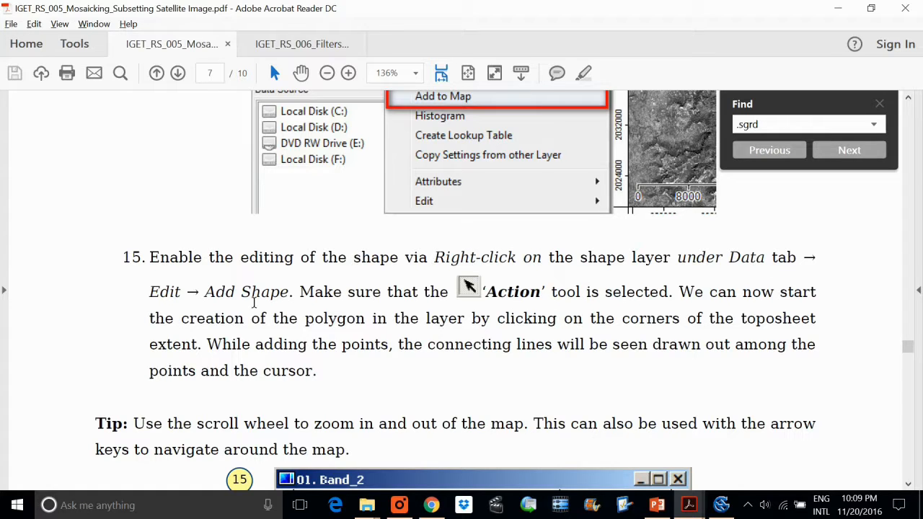
pyautogui.scroll(-3, 261, 301)
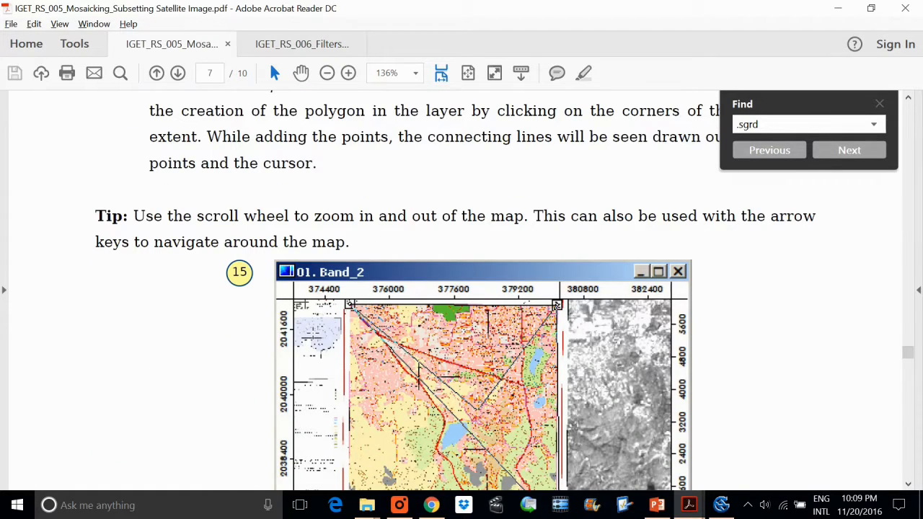
pyautogui.scroll(-6, 428, 274)
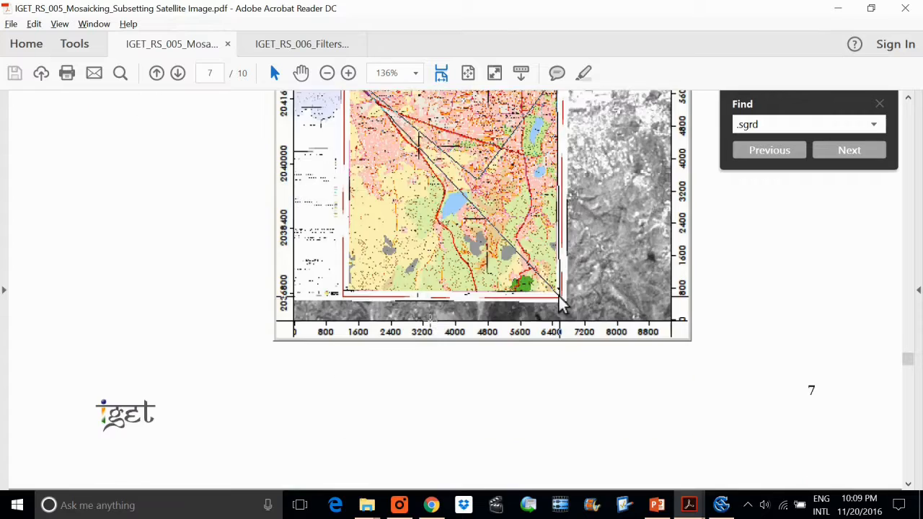
# Read steps 16 to 22 on saving the polygon, clipping the bands with Clip Grid with Polygon, and displaying the clipped image in gray scale.
pyautogui.scroll(-2, 433, 326)
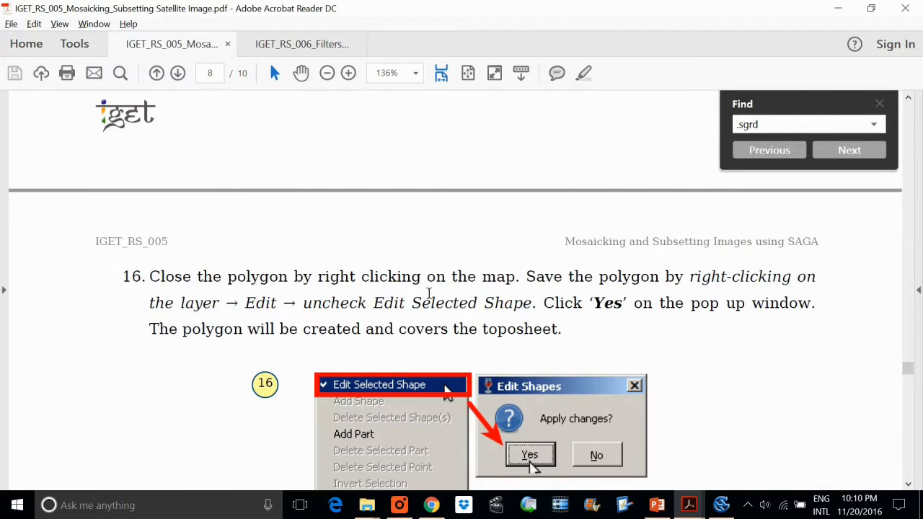
pyautogui.scroll(-1, 582, 317)
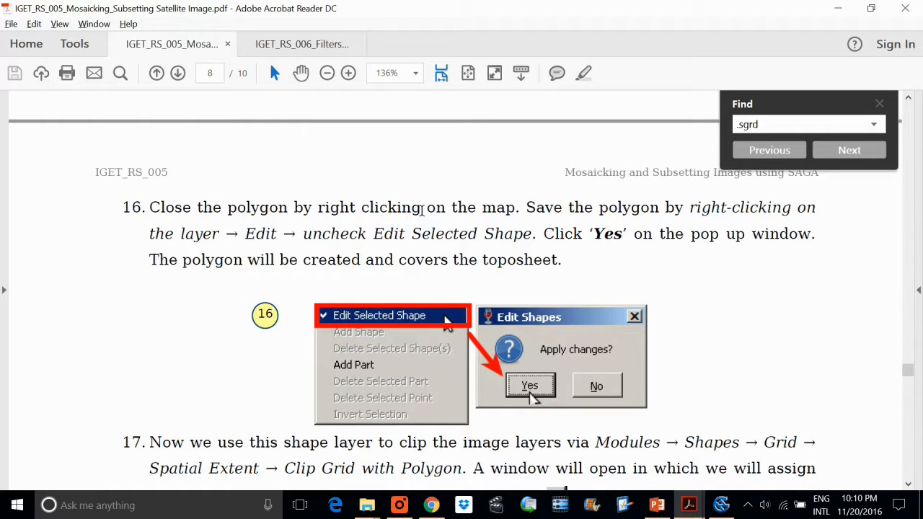
pyautogui.scroll(-2, 204, 262)
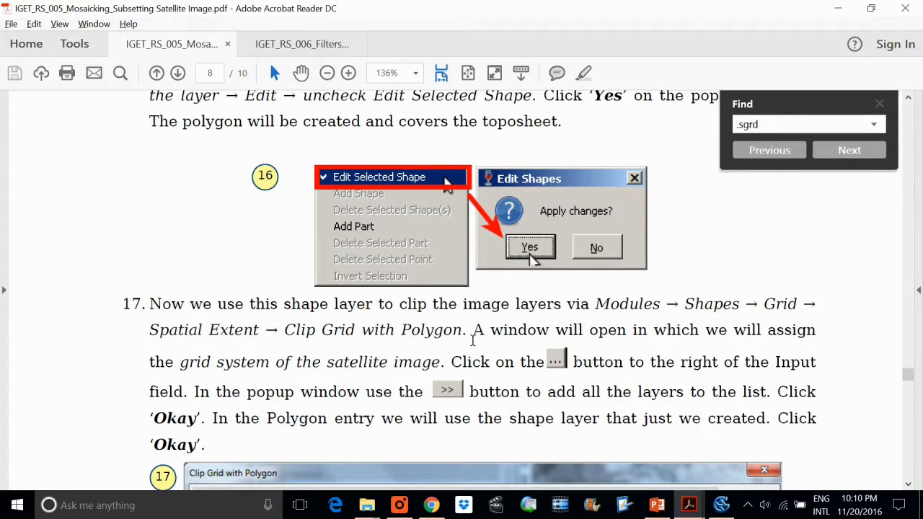
pyautogui.scroll(-4, 446, 337)
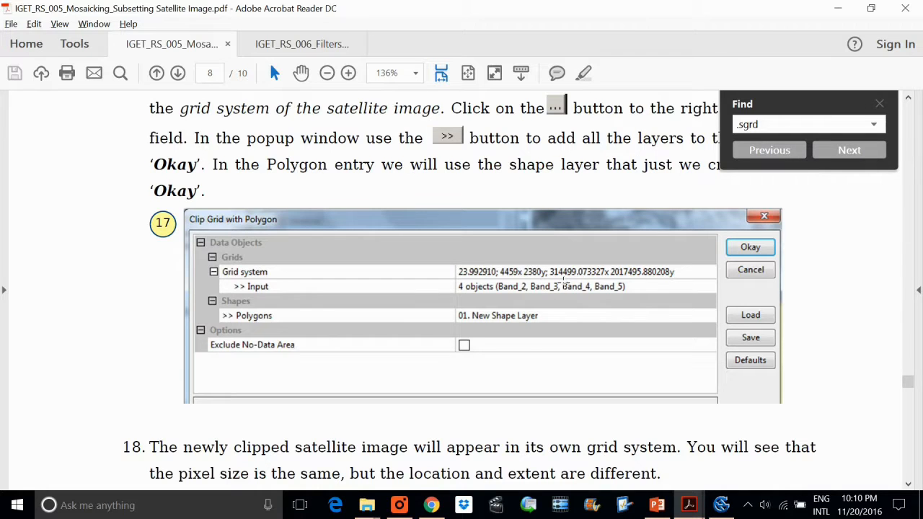
pyautogui.scroll(-5, 565, 281)
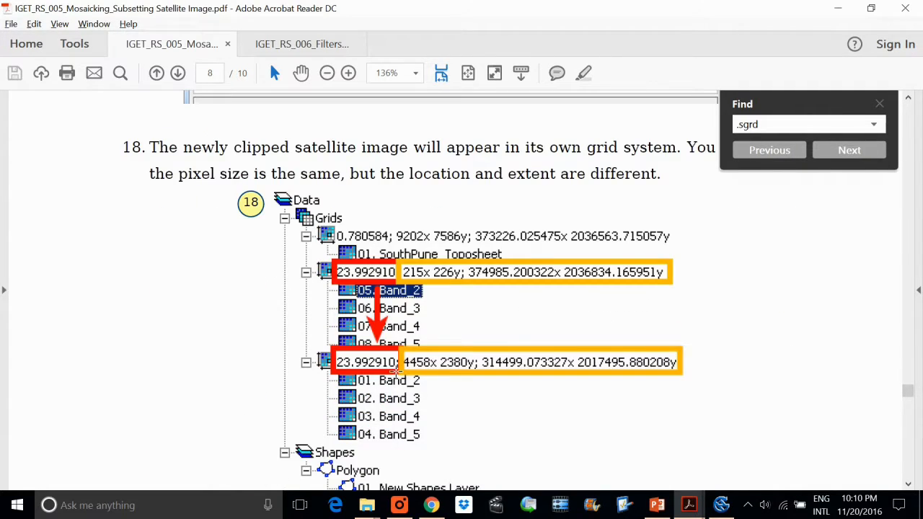
pyautogui.scroll(-6, 398, 364)
pyautogui.scroll(-3, 402, 339)
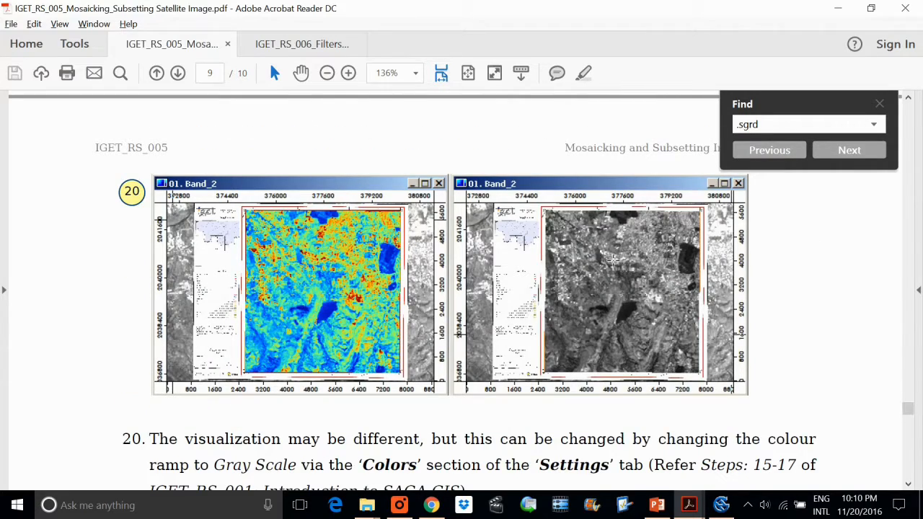
pyautogui.scroll(-7, 616, 262)
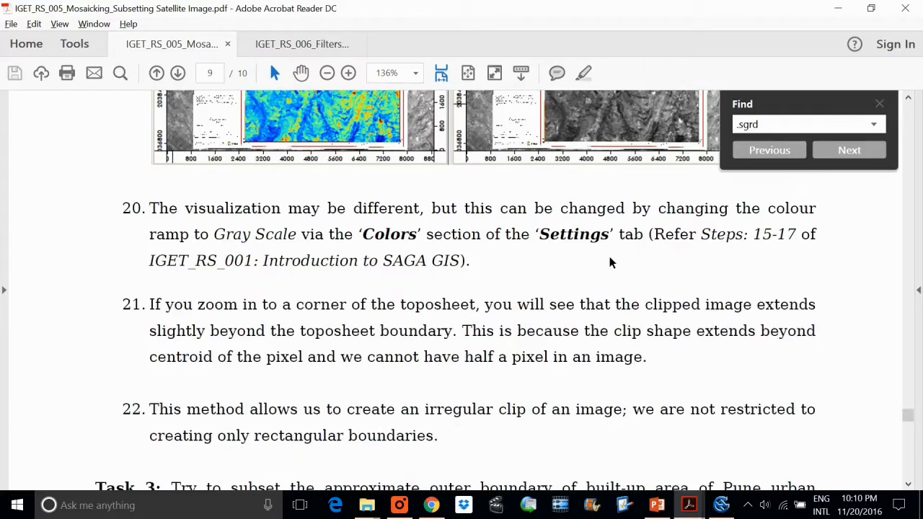
# Read Task 3 and steps 23 to 27 on subsetting the image with the interactive Cutting module, including its extent settings.
pyautogui.scroll(-1, 371, 332)
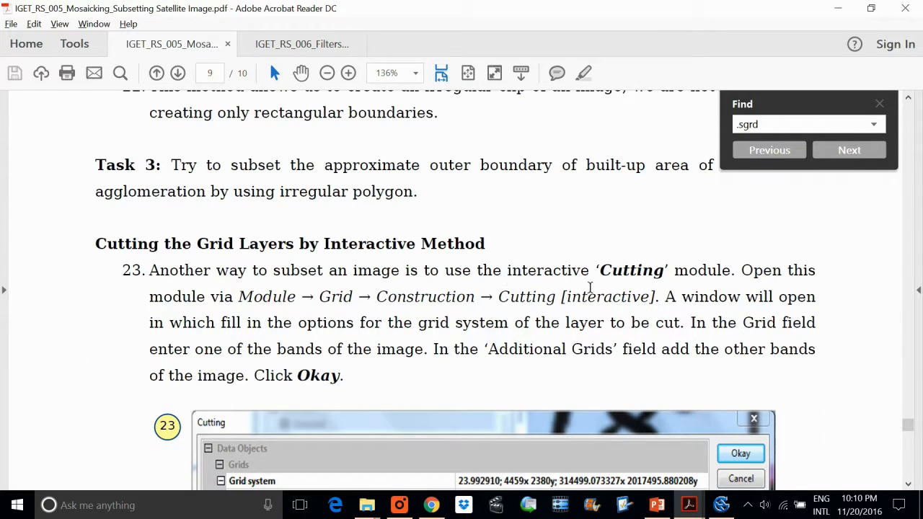
pyautogui.scroll(-3, 598, 289)
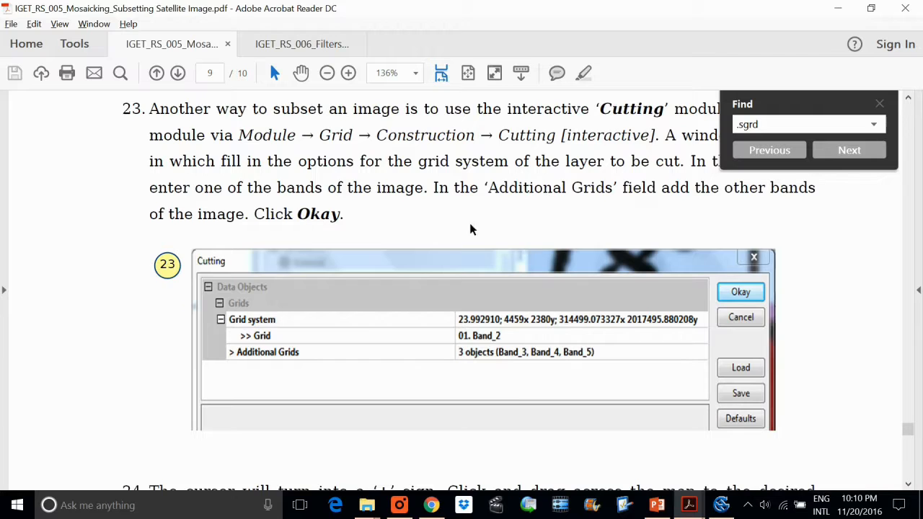
pyautogui.scroll(1, 505, 222)
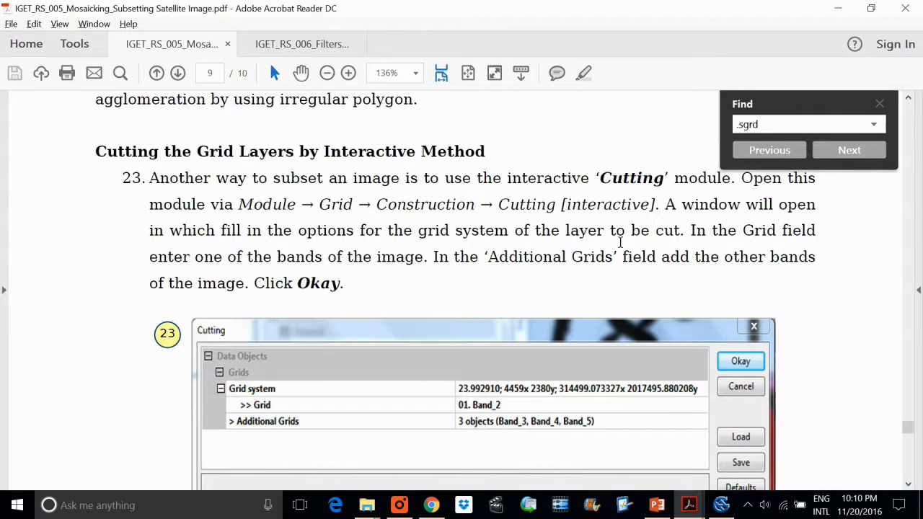
pyautogui.scroll(-5, 560, 271)
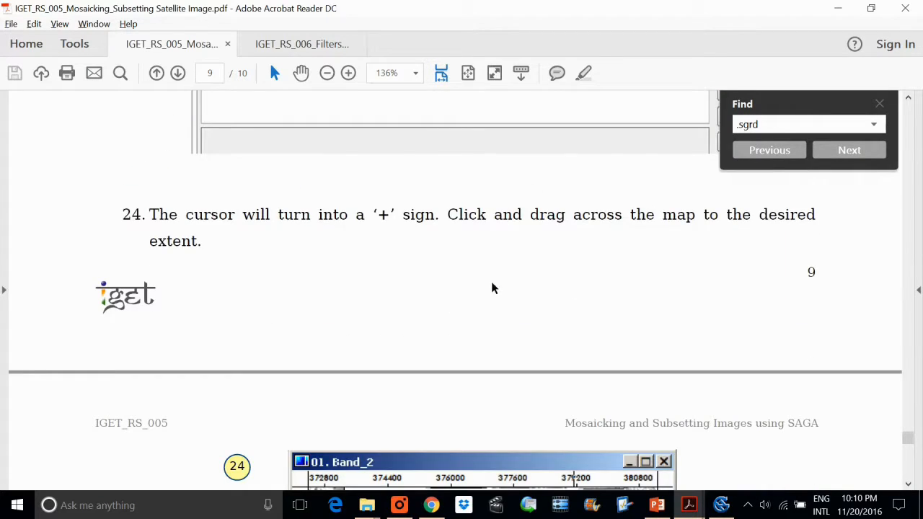
pyautogui.scroll(-3, 309, 233)
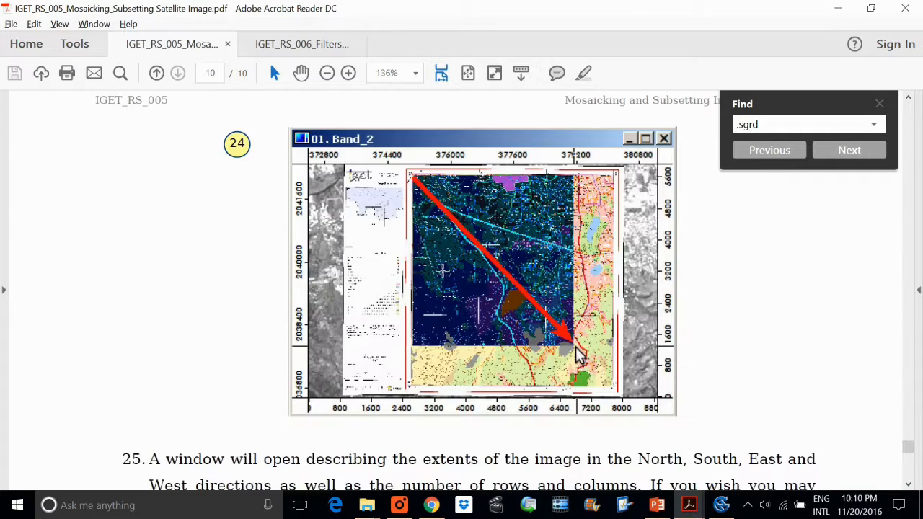
pyautogui.scroll(9, 465, 271)
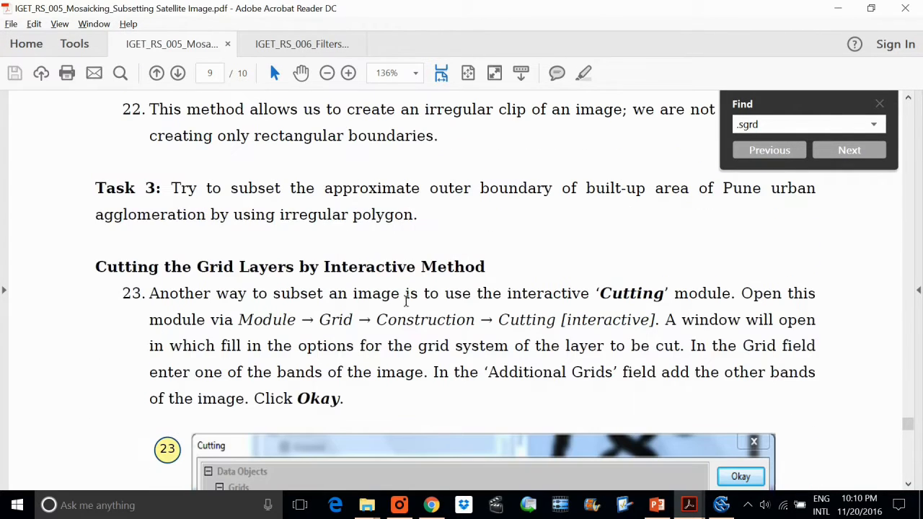
pyautogui.moveTo(284, 334); pyautogui.dragTo(296, 328)
pyautogui.scroll(-10, 504, 317)
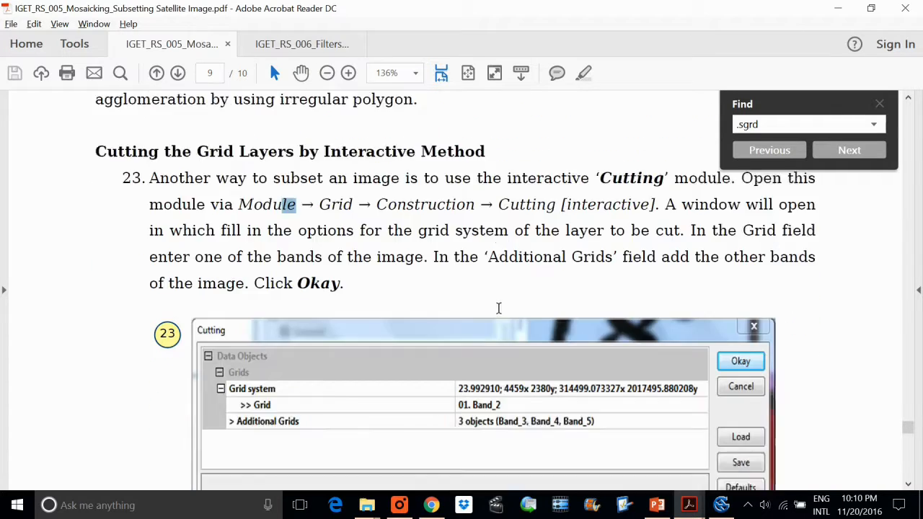
pyautogui.scroll(-3, 530, 326)
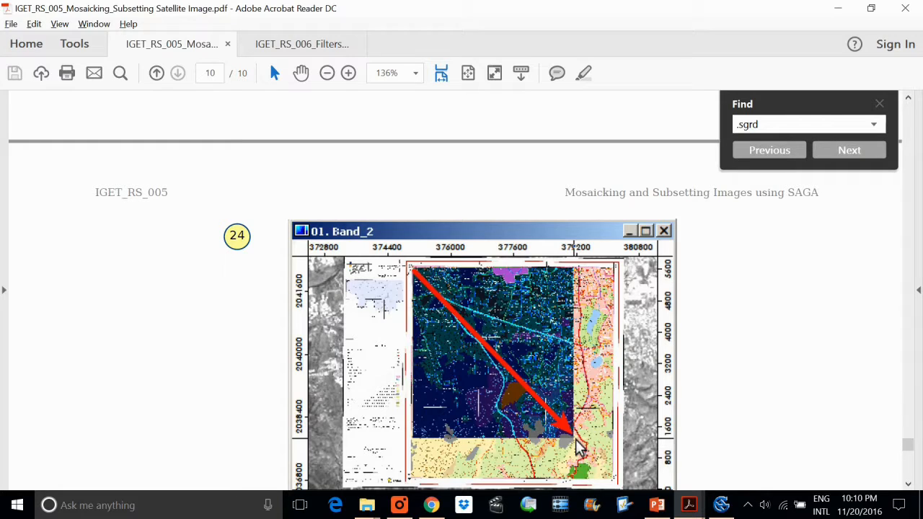
pyautogui.scroll(-2, 545, 314)
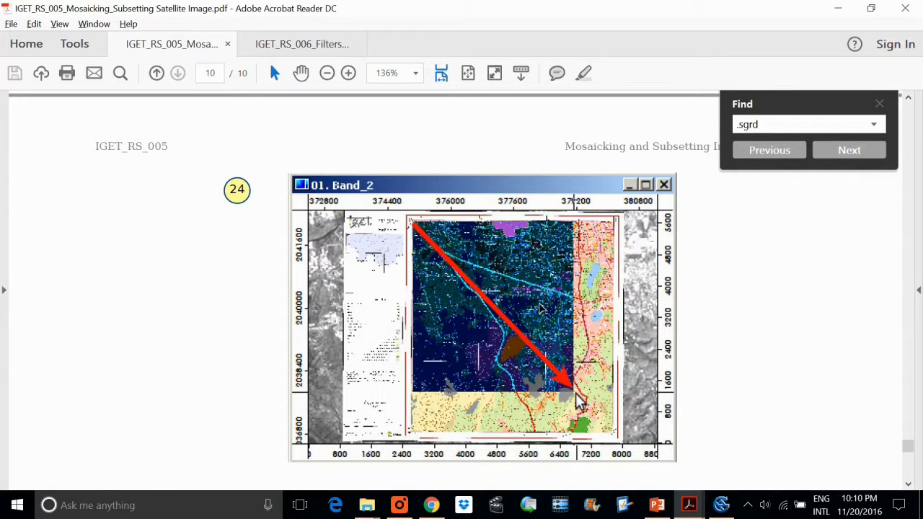
pyautogui.scroll(-6, 542, 309)
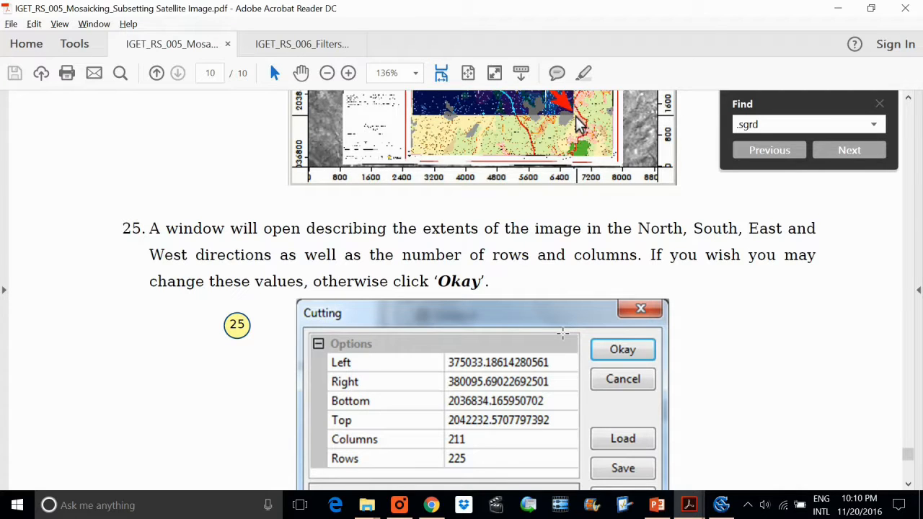
pyautogui.click(402, 256)
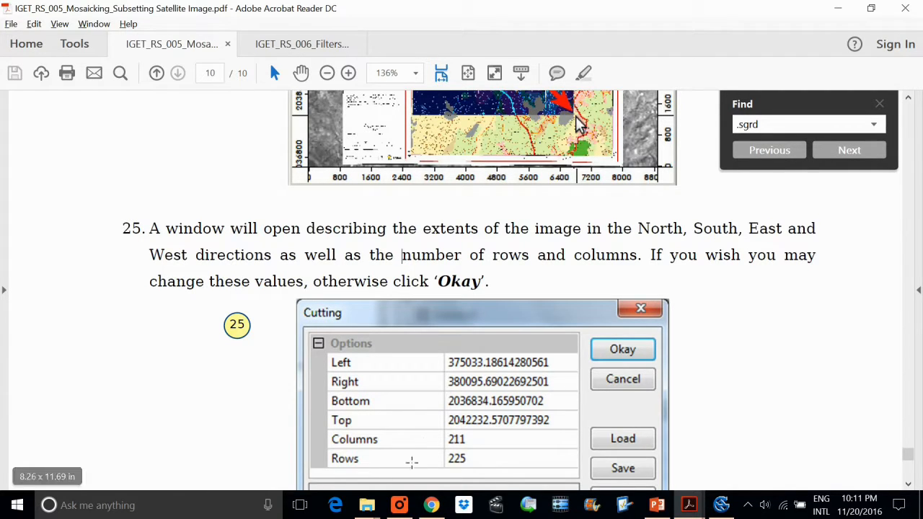
pyautogui.scroll(-6, 491, 419)
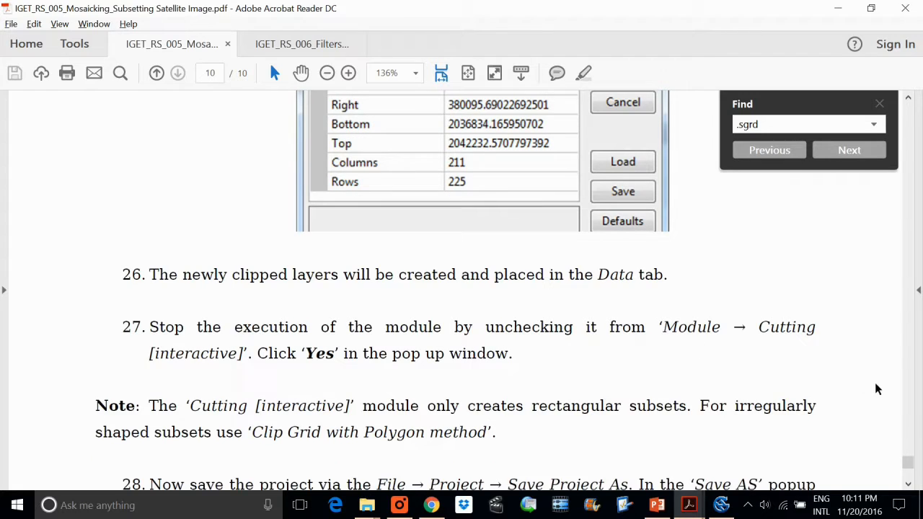
# Read steps 26 to 28 and the note on rectangular subsets, and review the step 24 figure of the cutting extent.
pyautogui.scroll(-5, 474, 336)
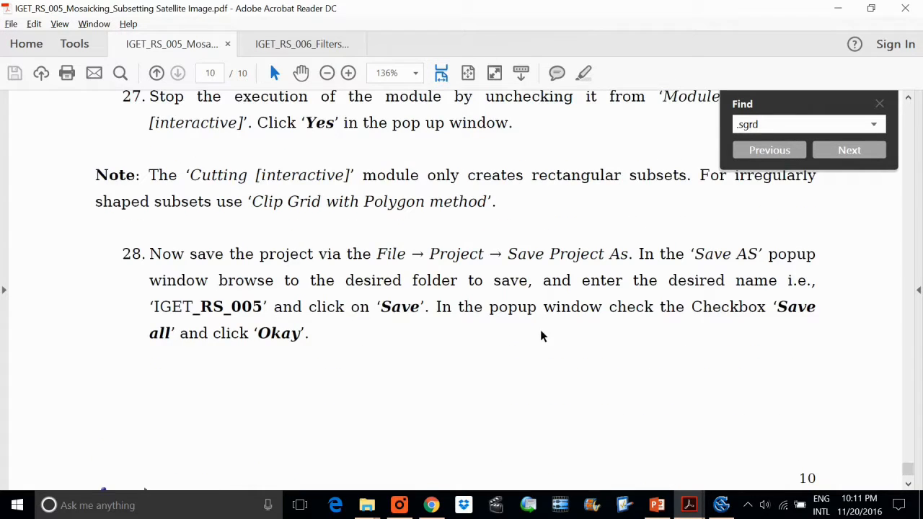
pyautogui.scroll(-2, 639, 277)
pyautogui.scroll(9, 639, 276)
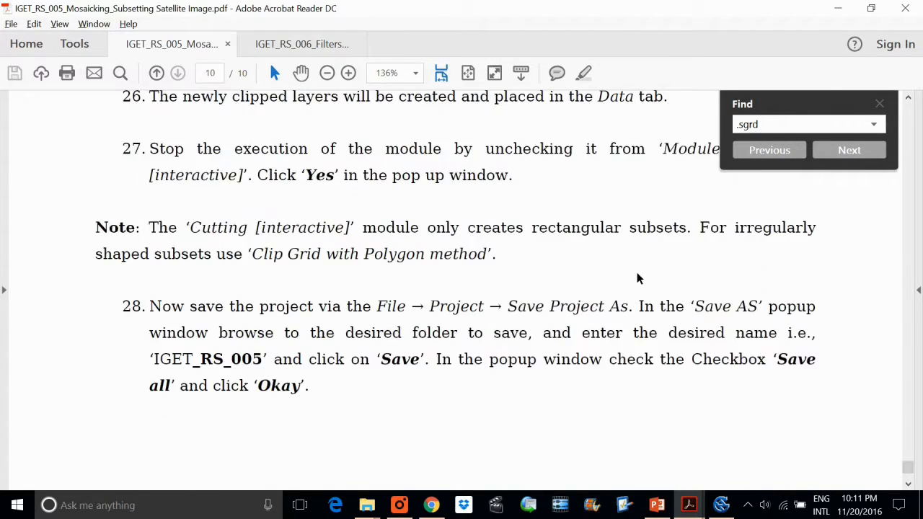
pyautogui.scroll(9, 644, 277)
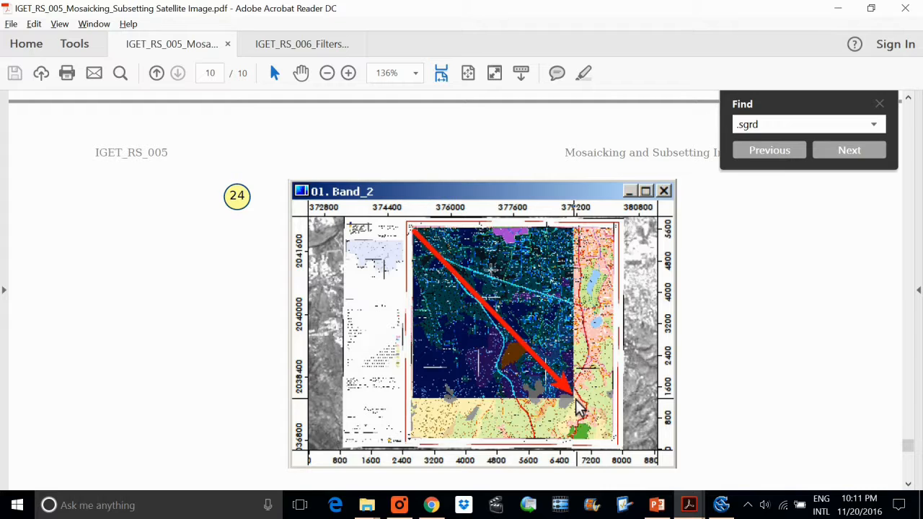
pyautogui.scroll(2, 491, 270)
pyautogui.scroll(-4, 491, 270)
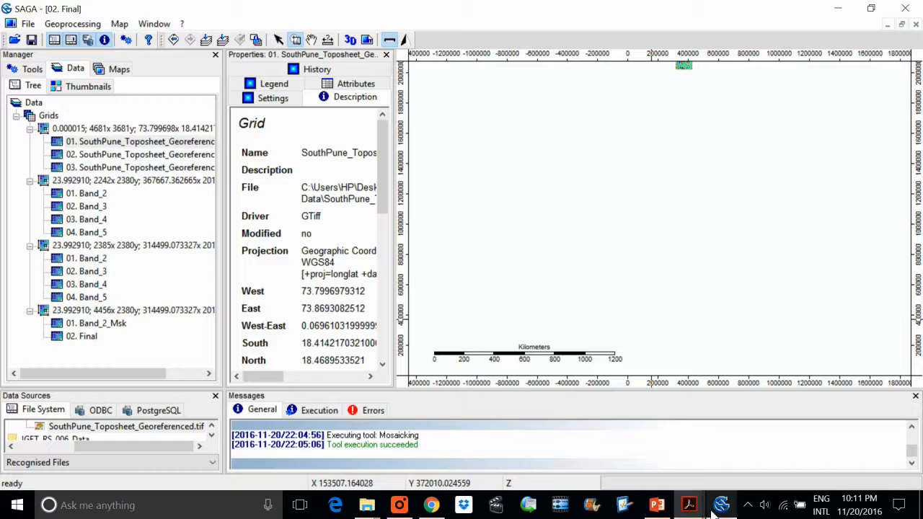
# Switch to SAGA and examine the Final map at closer range.
pyautogui.click(721, 505)
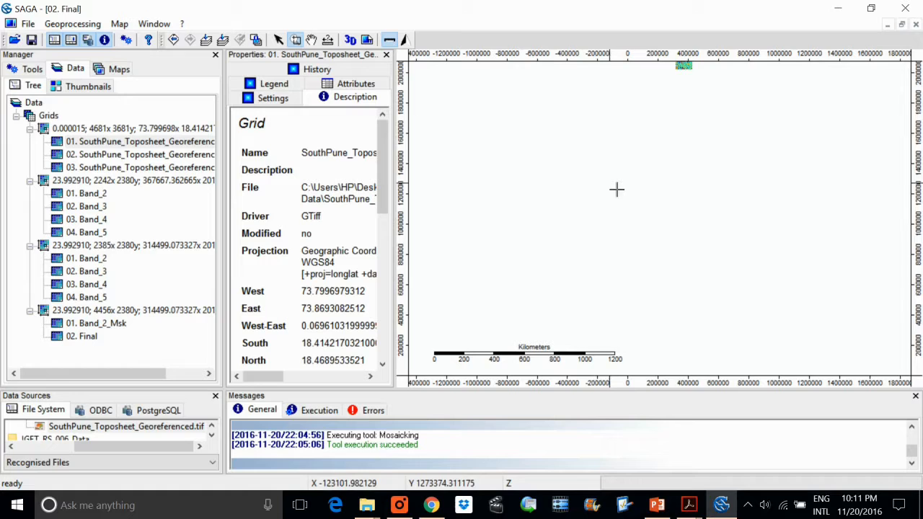
pyautogui.scroll(2, 616, 190)
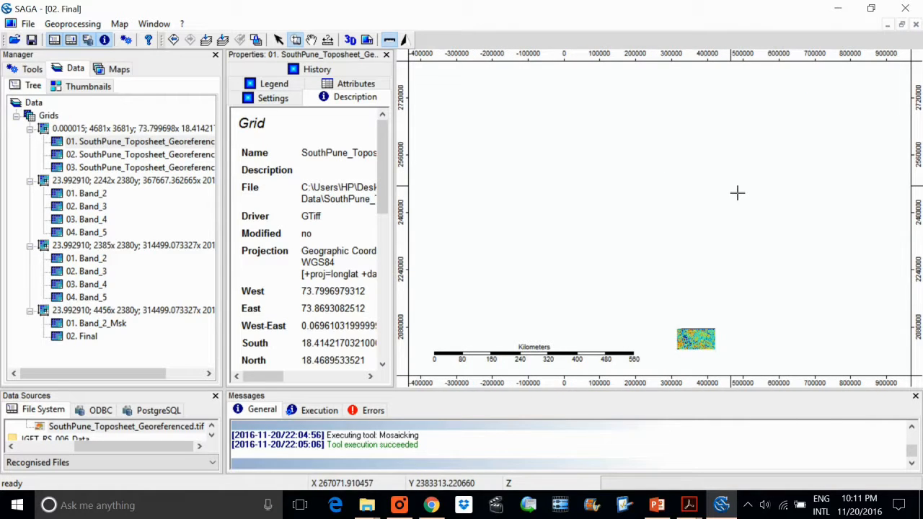
pyautogui.scroll(2, 737, 193)
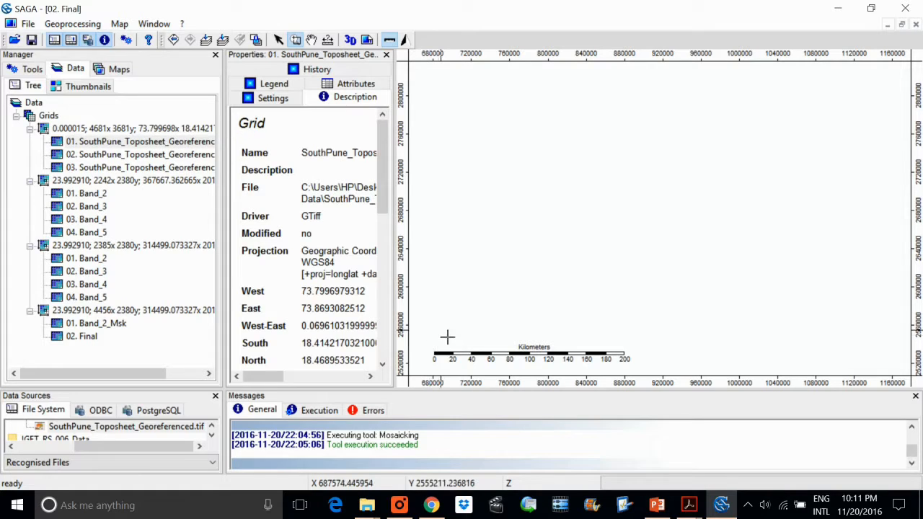
# Return to the PDF and reread step 23 on opening the interactive Cutting module and choosing its grids.
pyautogui.hotkey('alt', 'Tab')
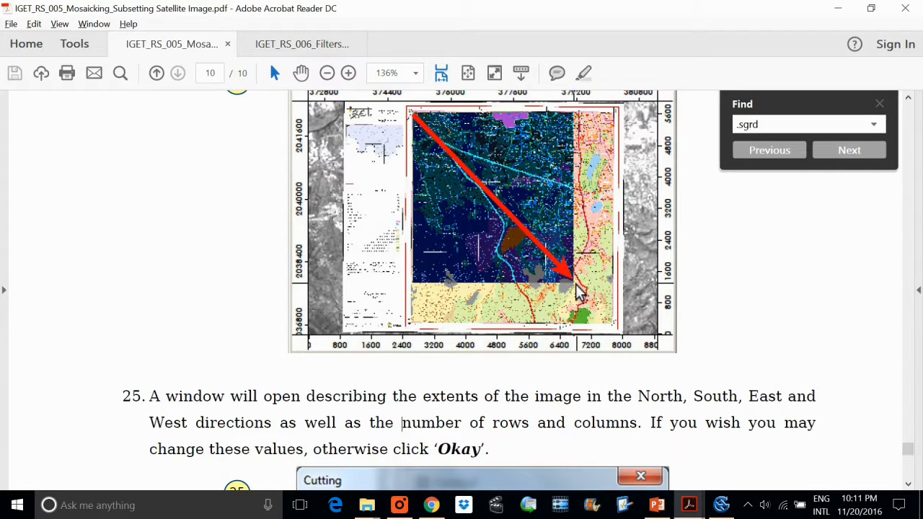
pyautogui.scroll(-4, 563, 332)
pyautogui.scroll(12, 562, 338)
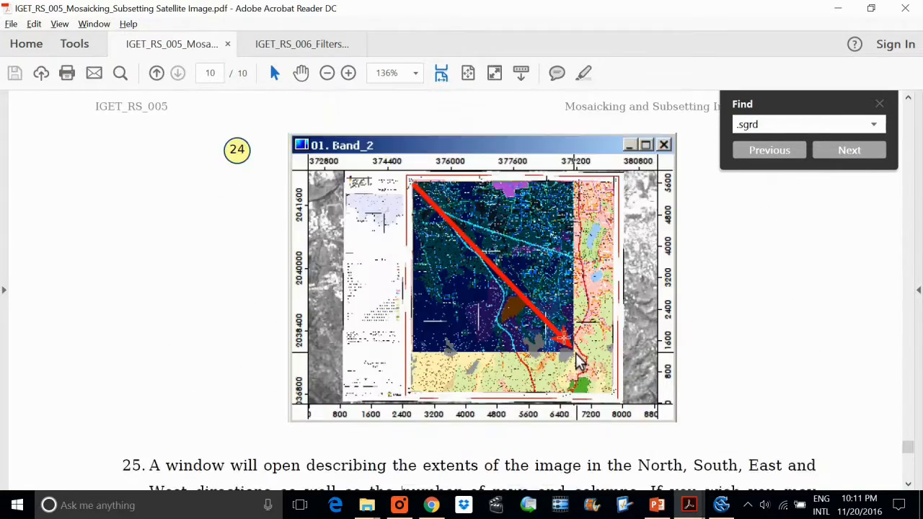
pyautogui.scroll(5, 560, 338)
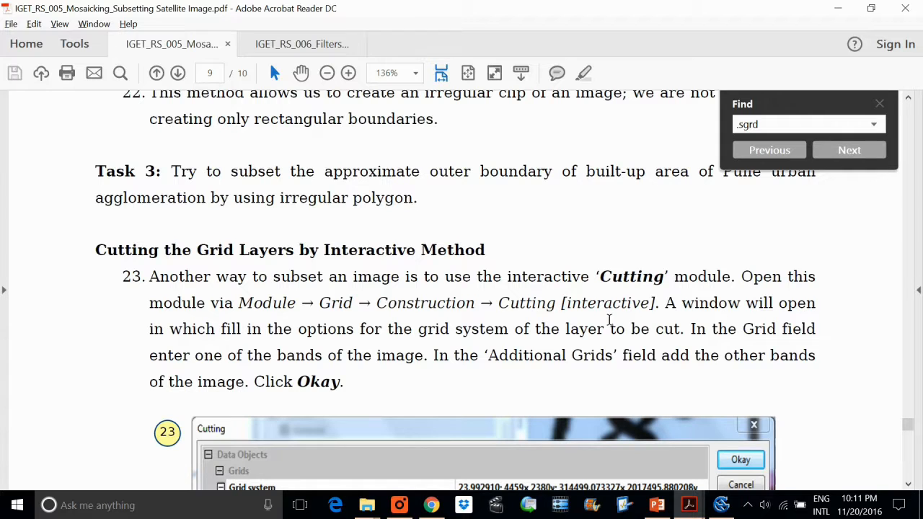
# Switch to SAGA and search the tools by name for "cutting".
pyautogui.hotkey('alt', 'Tab')
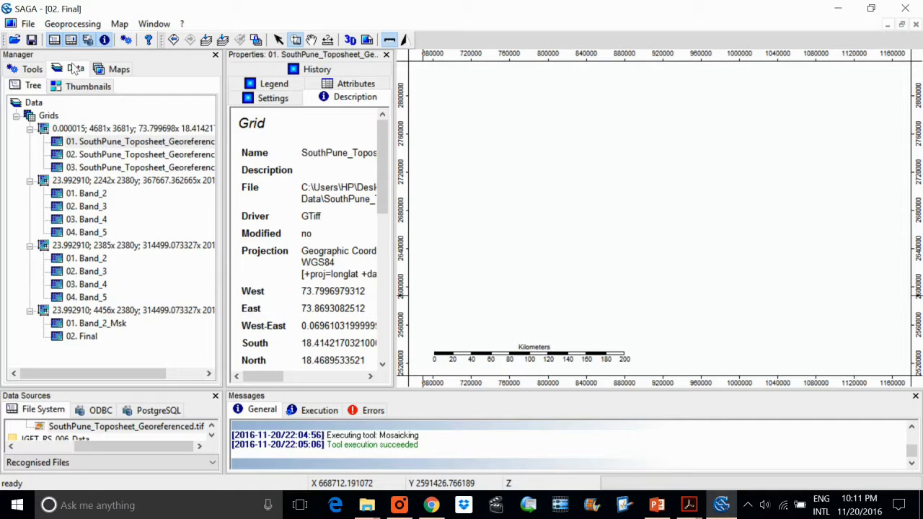
pyautogui.click(72, 24)
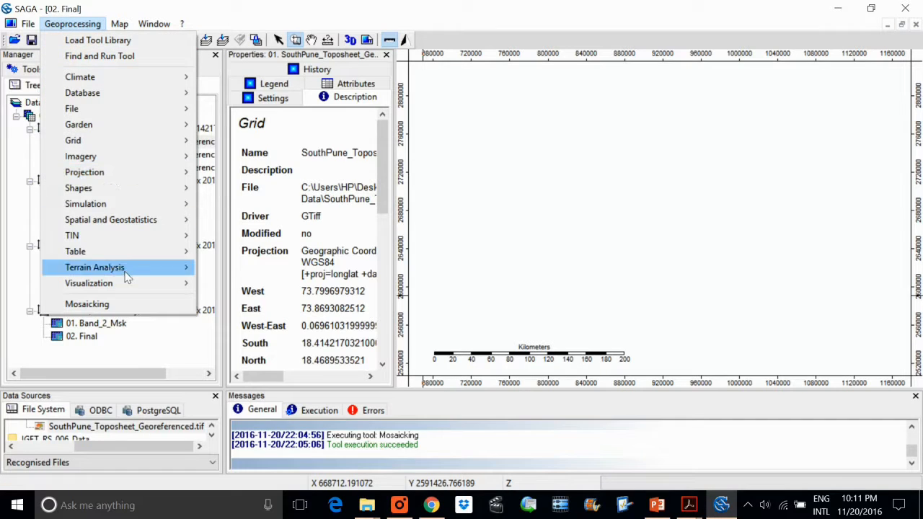
pyautogui.click(105, 56)
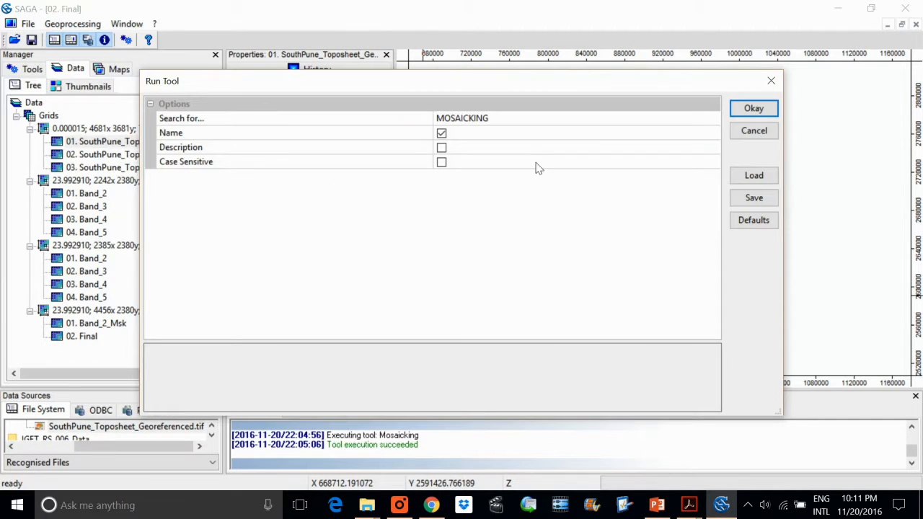
pyautogui.click(512, 121)
pyautogui.write('cutting')
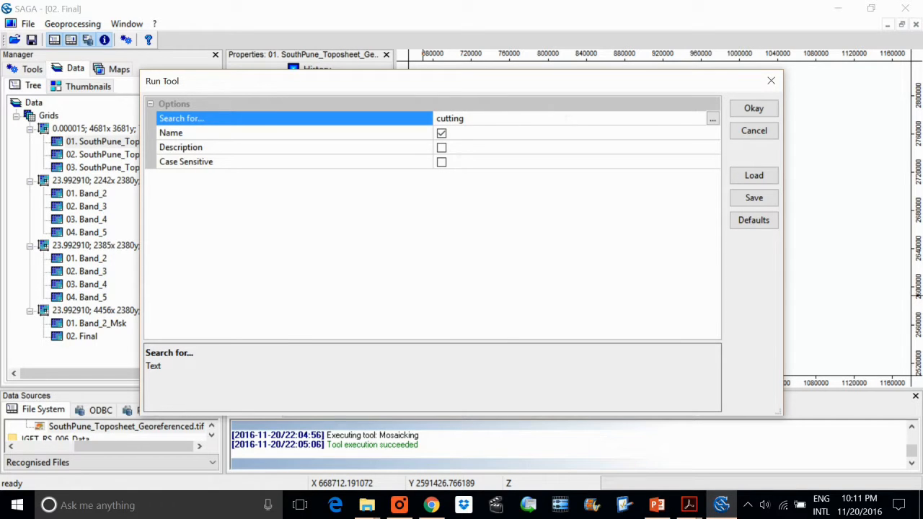
pyautogui.click(753, 116)
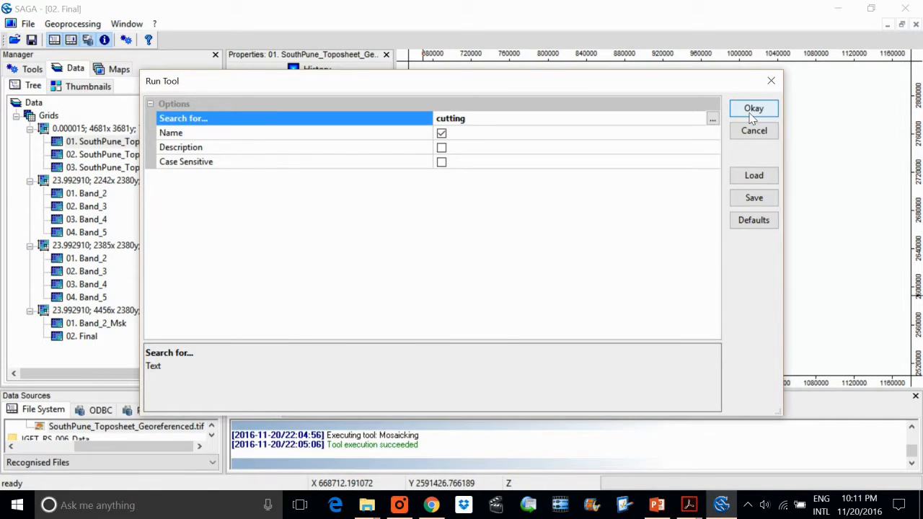
pyautogui.click(753, 110)
pyautogui.click(556, 253)
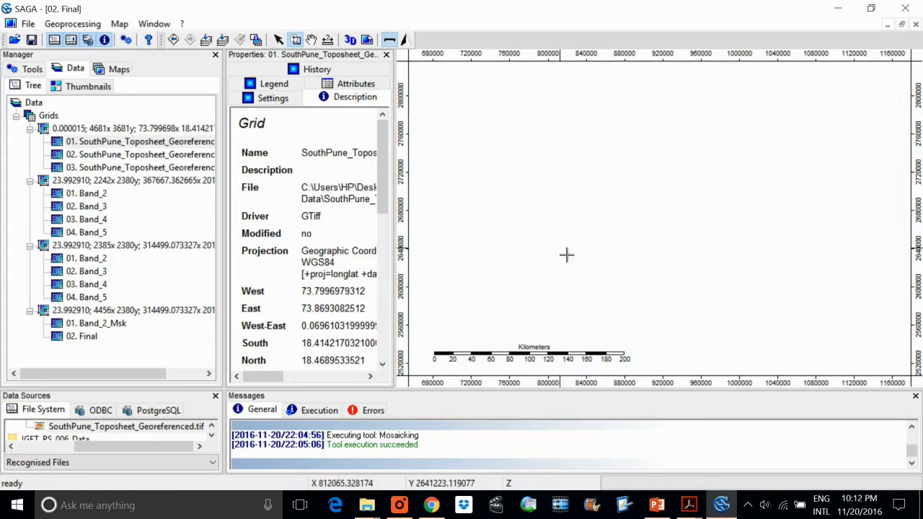
# Copy the module name "Cutting" from step 23 of the PDF and search SAGA's tools for it.
pyautogui.hotkey('alt', 'Tab')
pyautogui.doubleClick(517, 303)
pyautogui.hotkey('ctrl', 'c')
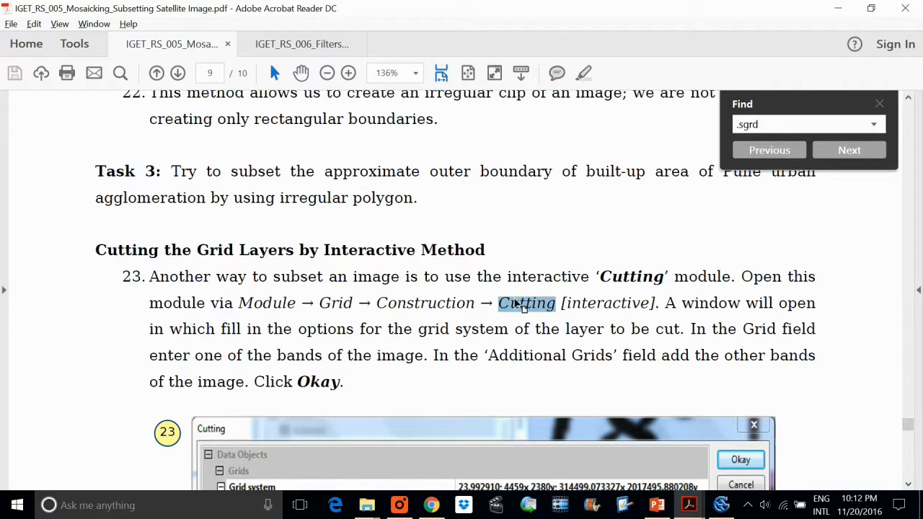
pyautogui.hotkey('alt', 'Tab')
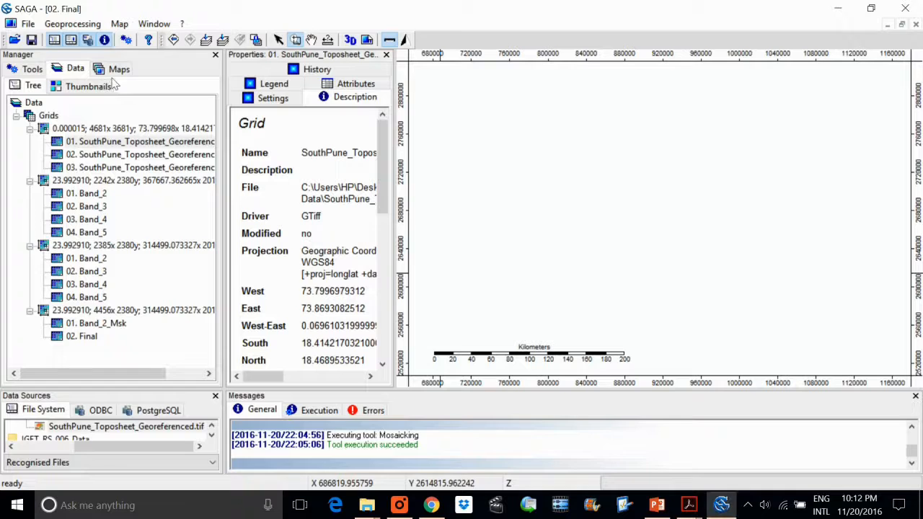
pyautogui.click(63, 23)
pyautogui.click(117, 58)
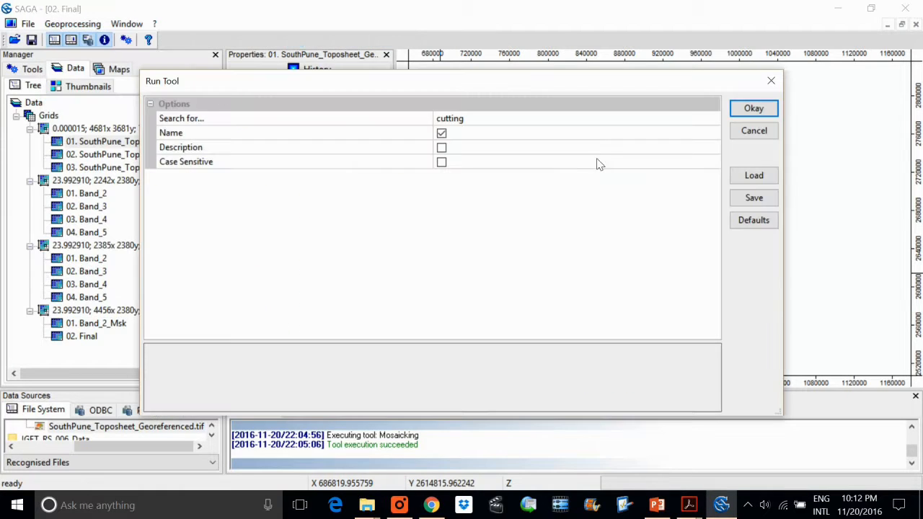
pyautogui.click(524, 121)
pyautogui.hotkey('ctrl', 'v')
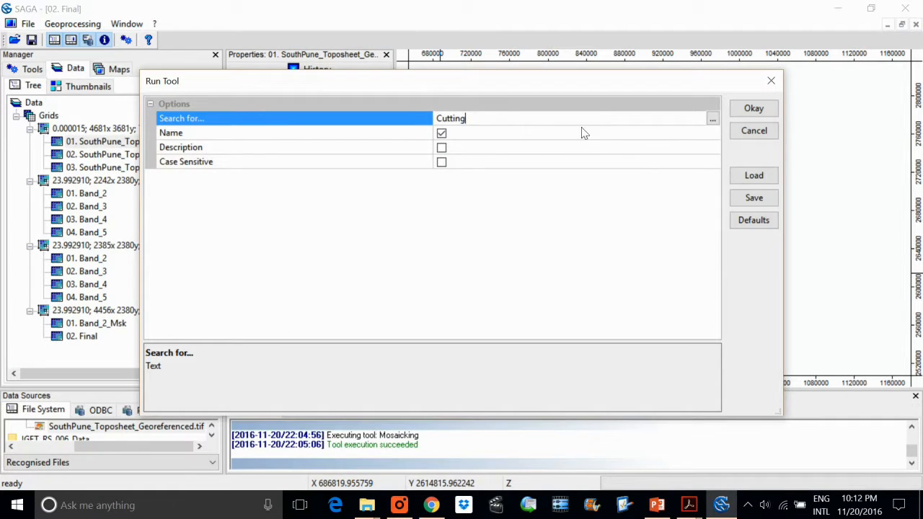
pyautogui.click(749, 112)
pyautogui.click(557, 254)
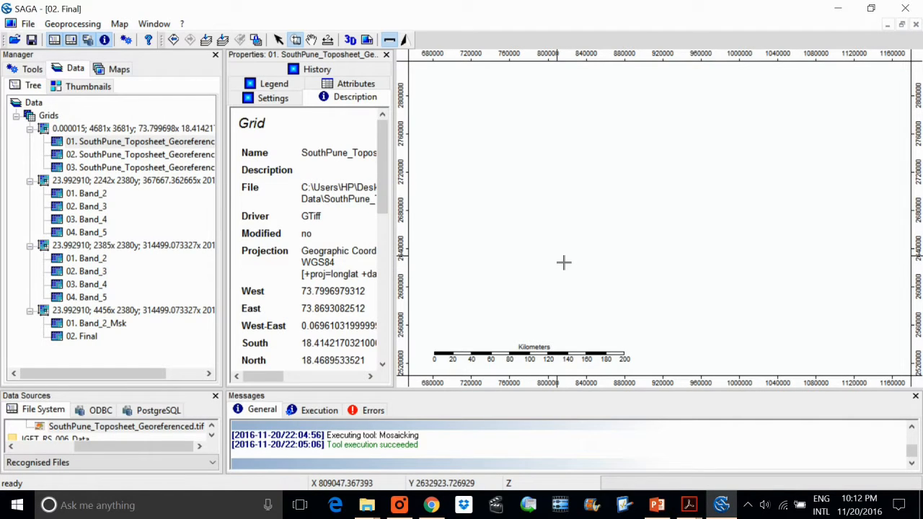
# Check the installed SAGA version in the program information, and close it.
pyautogui.click(72, 23)
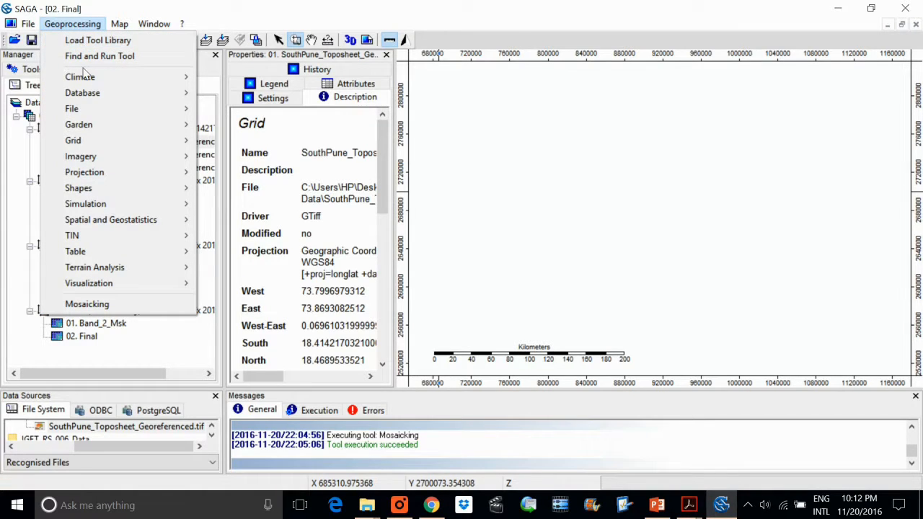
pyautogui.moveTo(88, 76)
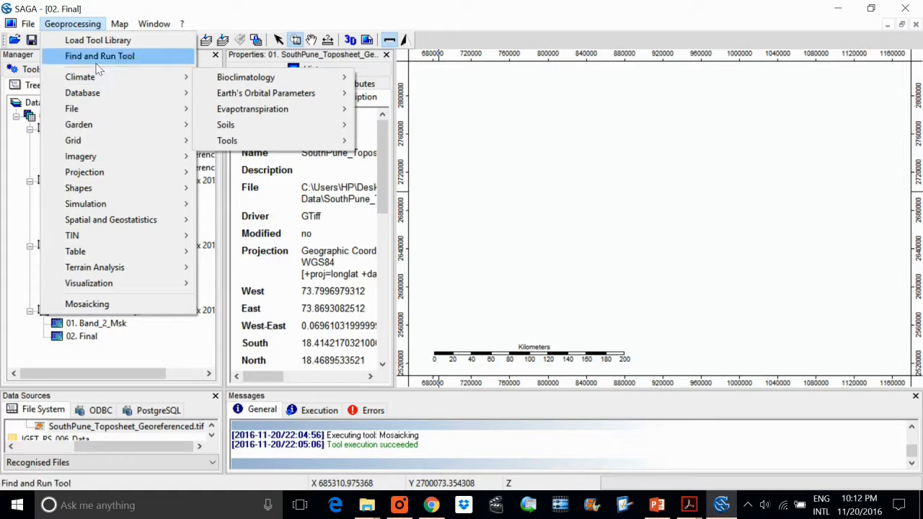
pyautogui.moveTo(185, 24)
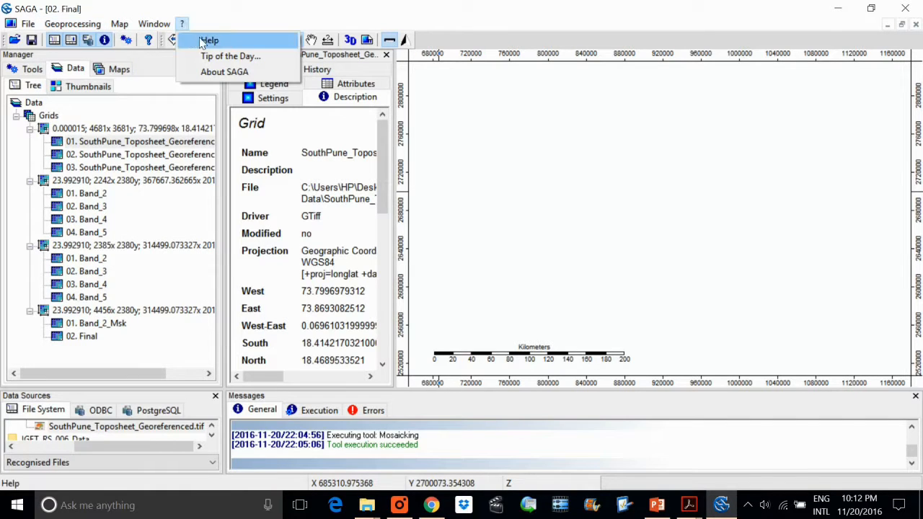
pyautogui.click(217, 73)
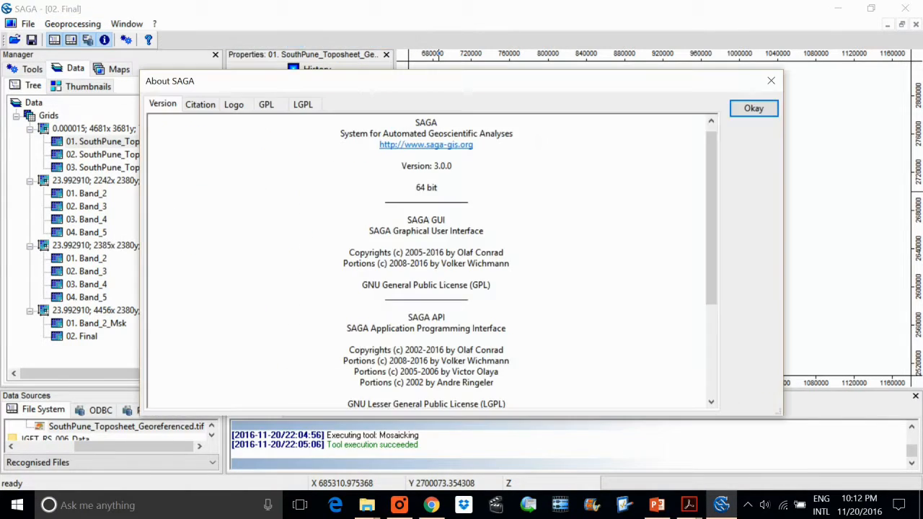
pyautogui.click(344, 160)
pyautogui.click(771, 80)
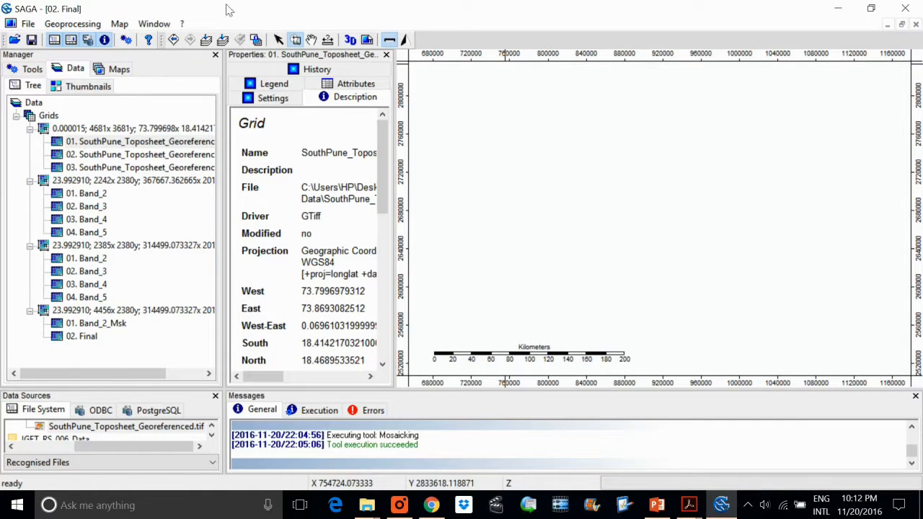
# Look through the Climate, Garden, Grid, Imagery and Import/Export tool libraries for the Cutting module.
pyautogui.click(73, 23)
pyautogui.moveTo(98, 77)
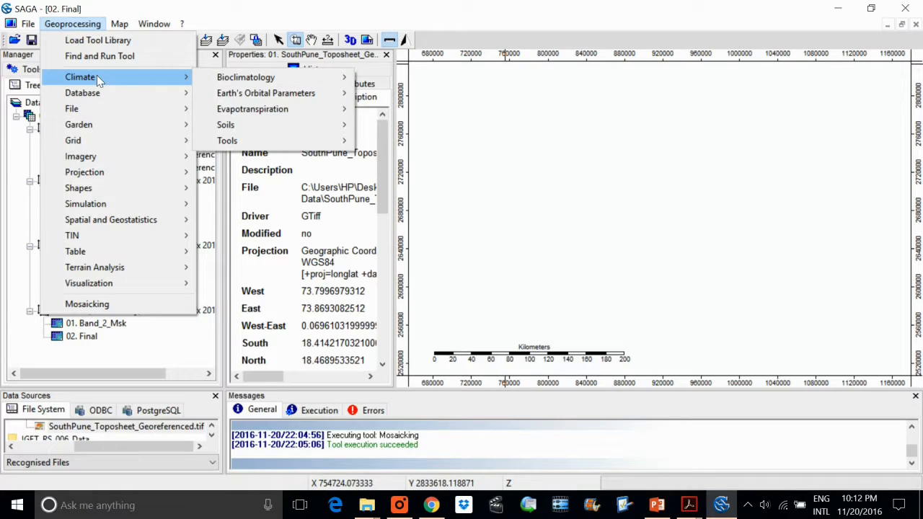
pyautogui.click(14, 66)
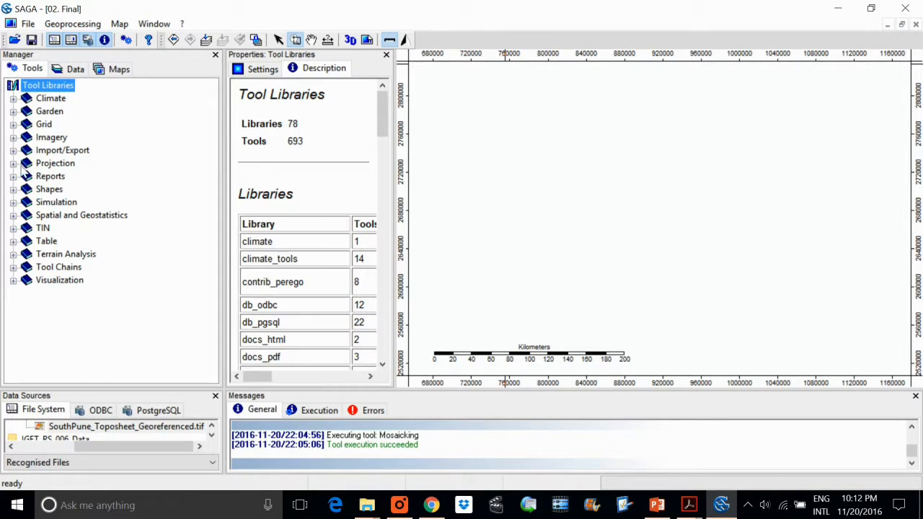
pyautogui.click(13, 99)
pyautogui.click(13, 124)
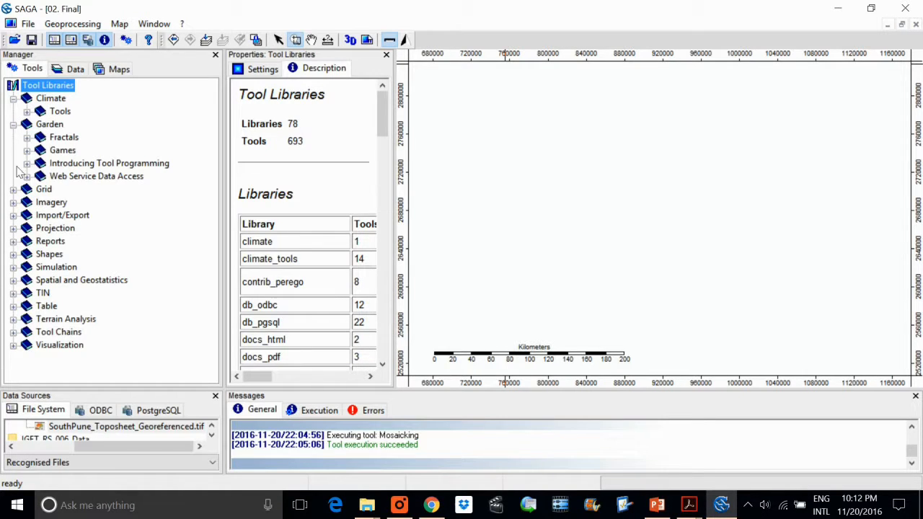
pyautogui.click(13, 189)
pyautogui.scroll(-2, 83, 251)
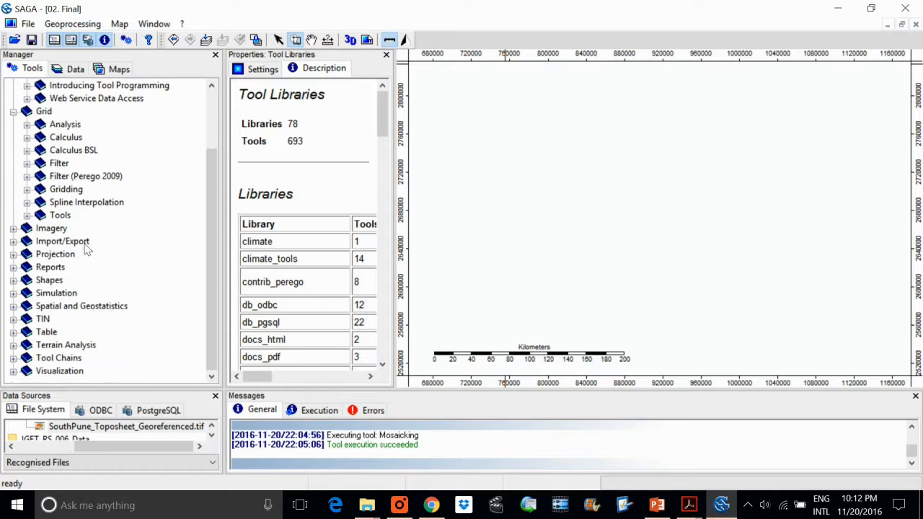
pyautogui.click(13, 228)
pyautogui.scroll(-2, 16, 232)
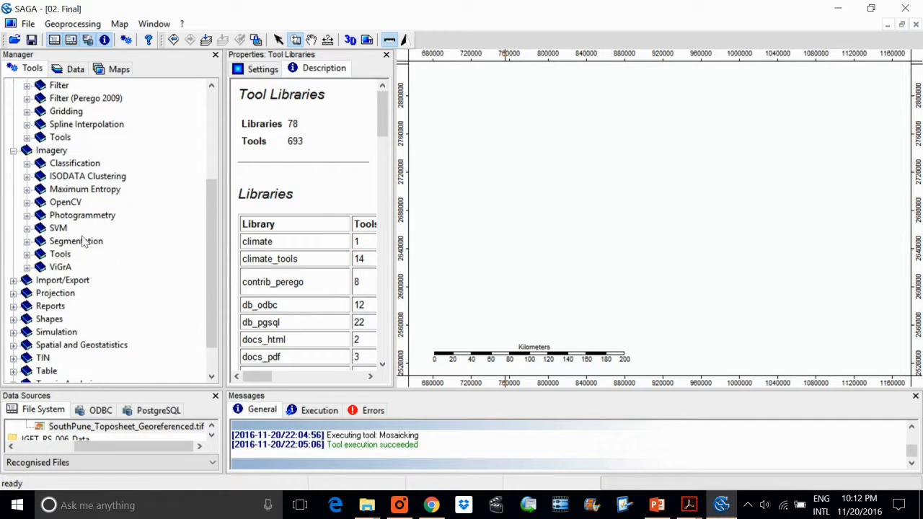
pyautogui.click(14, 281)
pyautogui.scroll(-3, 109, 252)
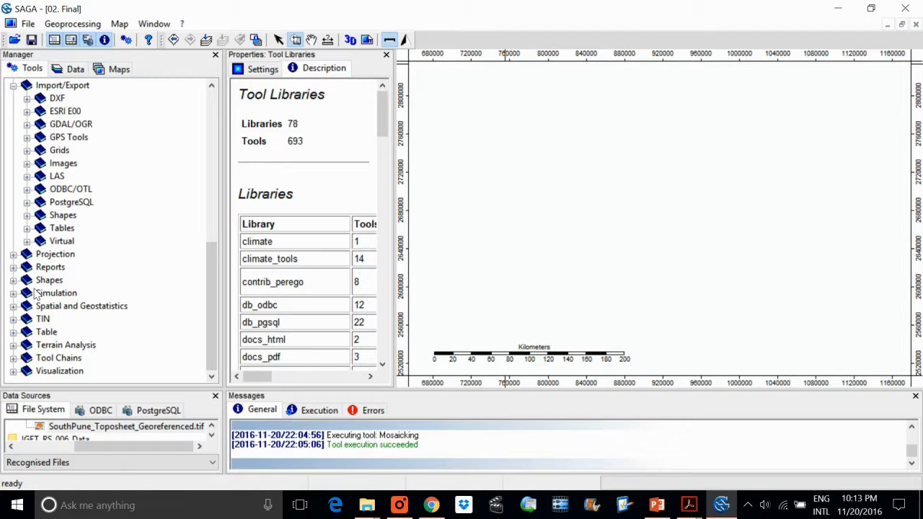
# Look through the Shapes tool library and its Polygons tools for a cutting or clipping tool.
pyautogui.click(13, 280)
pyautogui.scroll(-2, 43, 283)
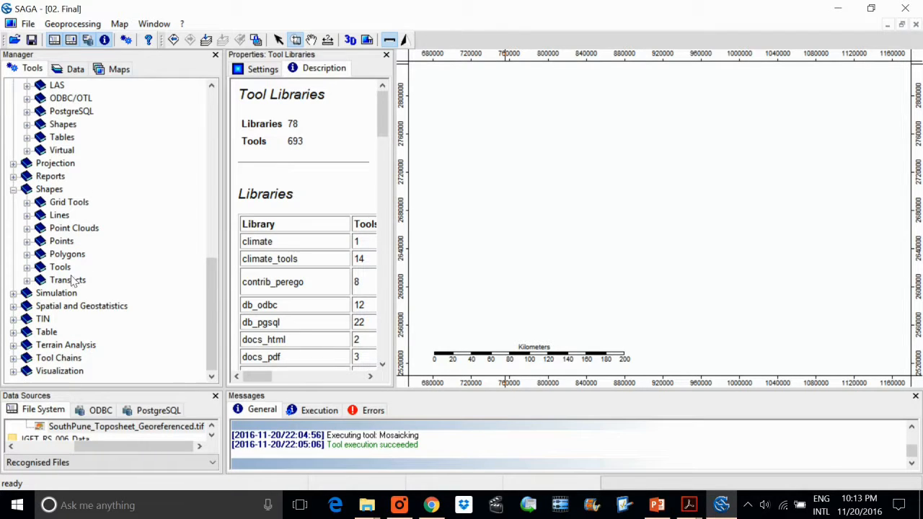
pyautogui.click(26, 254)
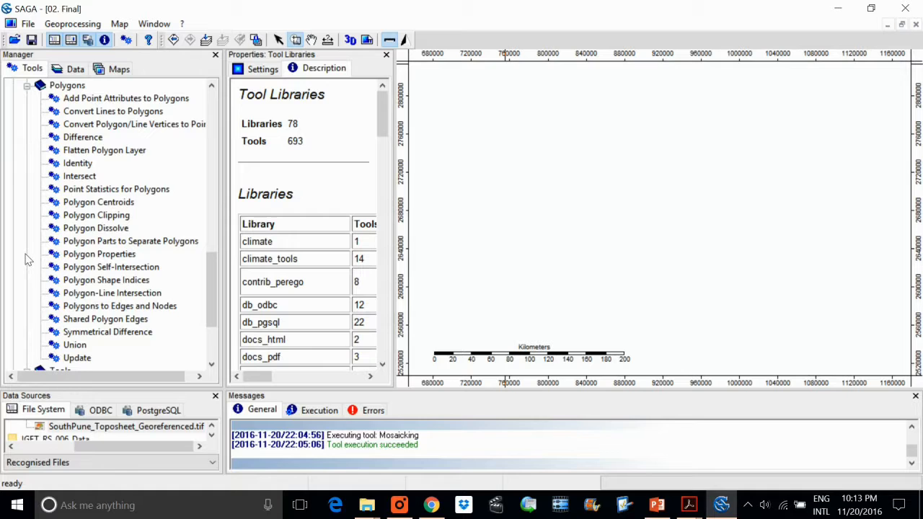
pyautogui.scroll(4, 29, 256)
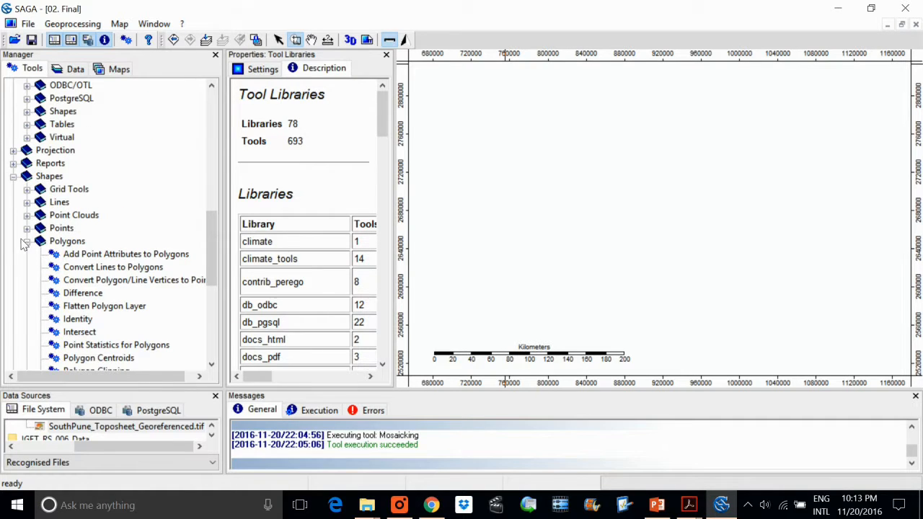
pyautogui.click(26, 241)
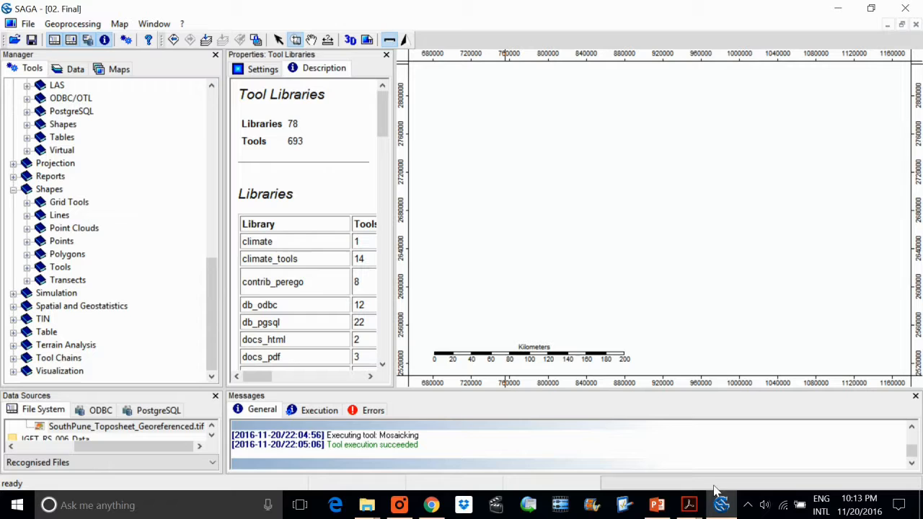
pyautogui.moveTo(725, 510)
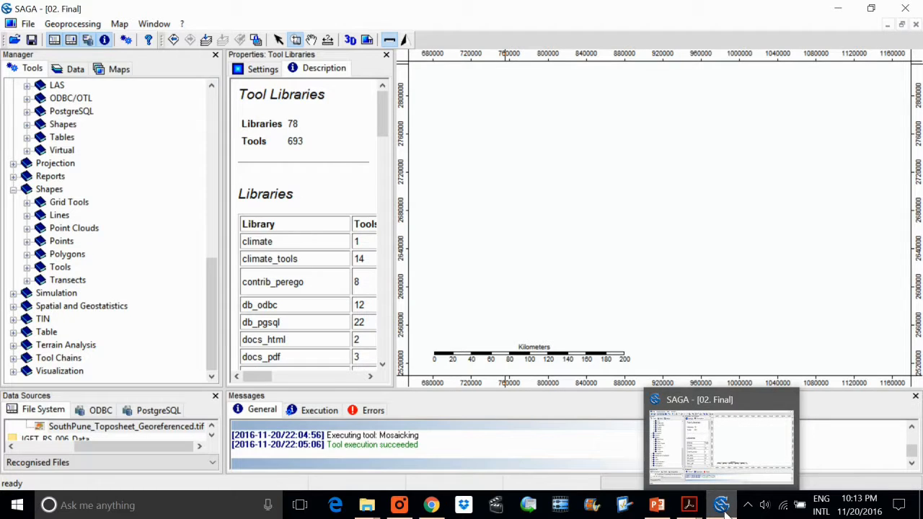